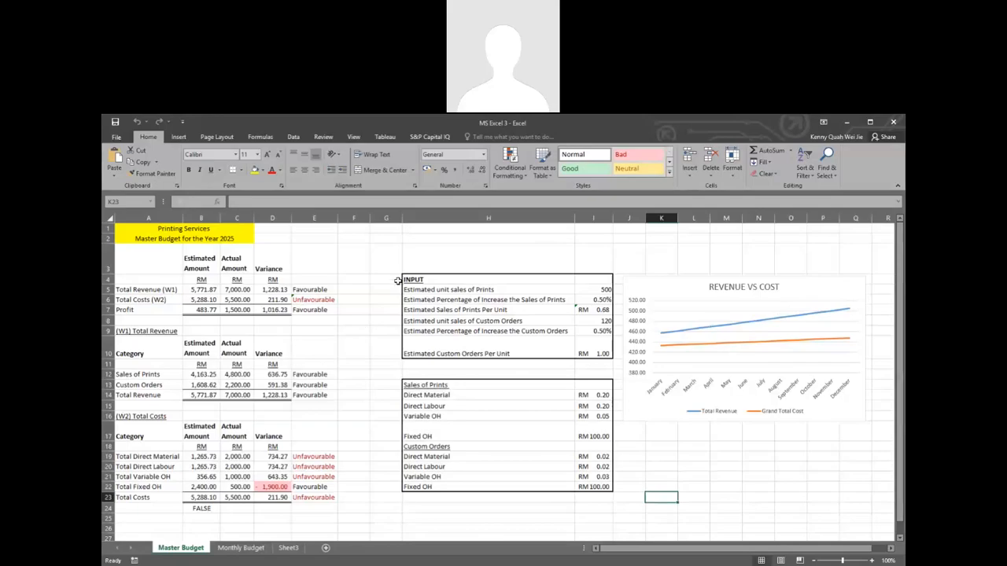
Step: Examine the variance results, input assumptions, unit costs and revenue versus cost chart on the Master Budget sheet
{"action": "left_click", "coordinate": [304, 377]}
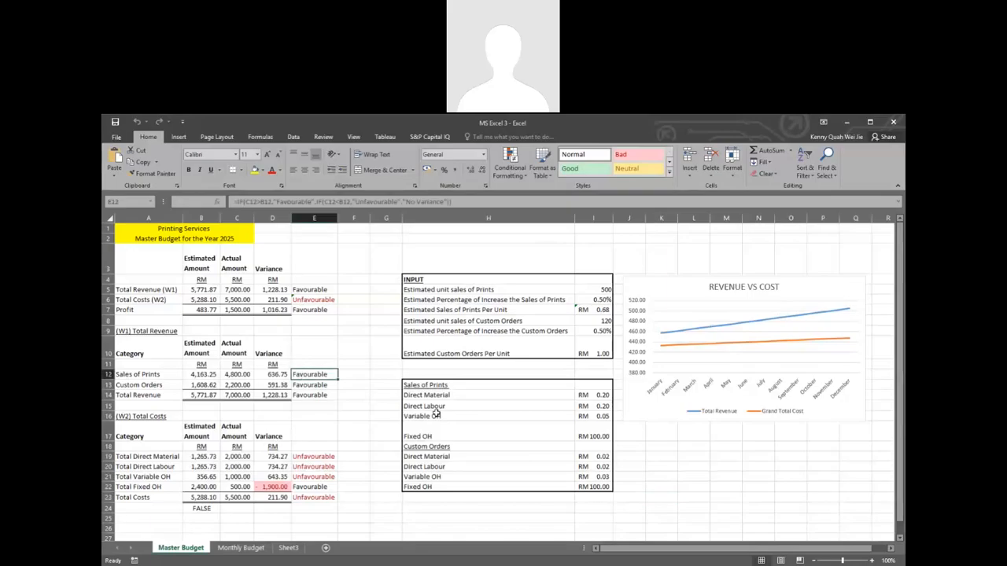
{"action": "left_click", "coordinate": [533, 397]}
{"action": "left_click", "coordinate": [586, 396]}
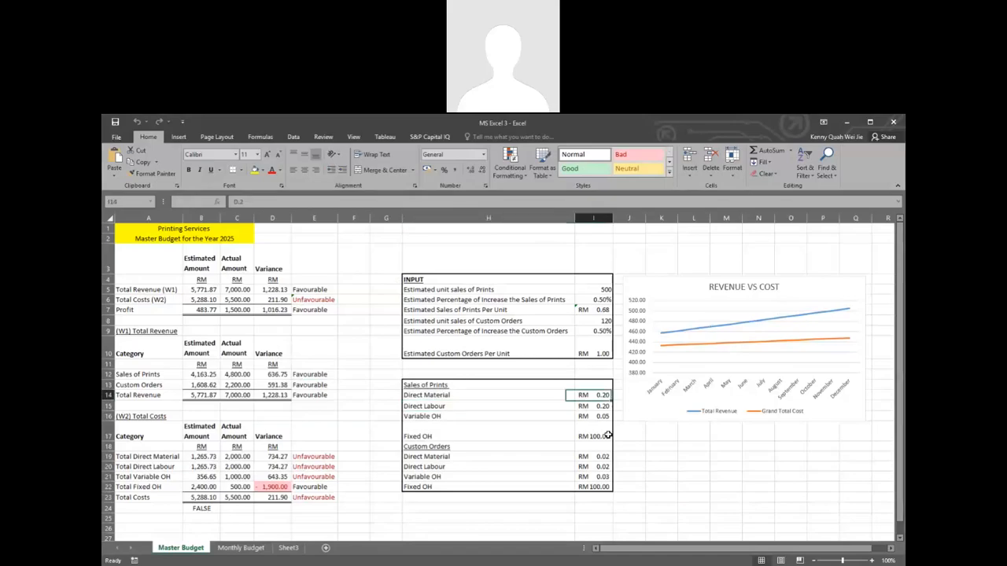
{"action": "left_click", "coordinate": [596, 417]}
{"action": "left_click", "coordinate": [693, 353]}
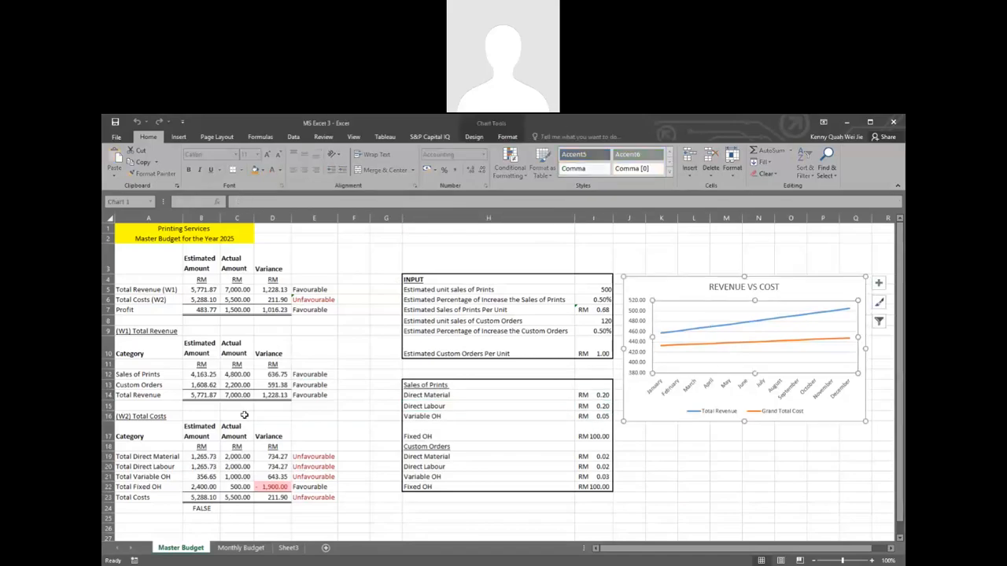
{"action": "left_click", "coordinate": [309, 456]}
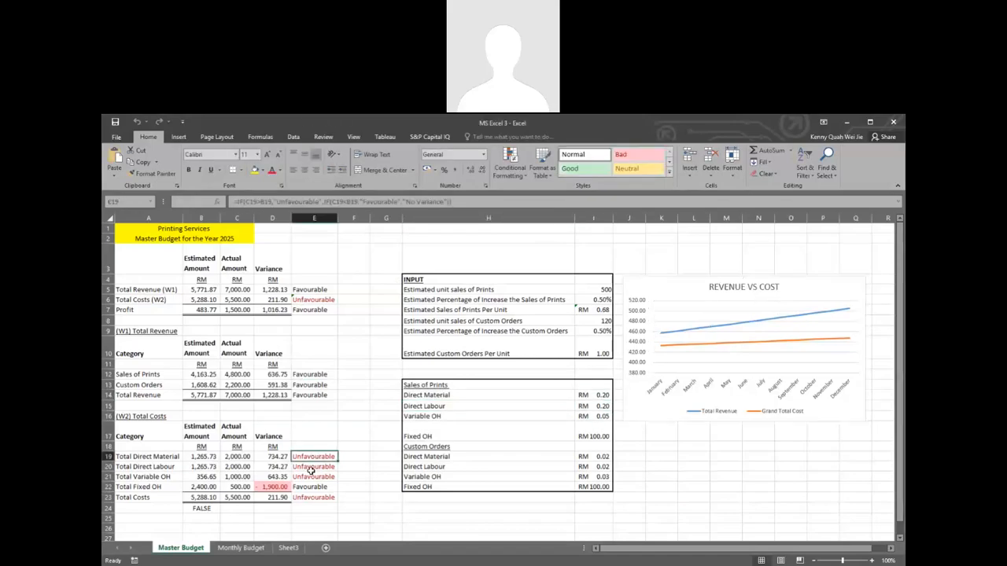
Step: Review the monthly revenue and cost breakdown on the Monthly Budget sheet and return to the Master Budget sheet
{"action": "left_click", "coordinate": [240, 547]}
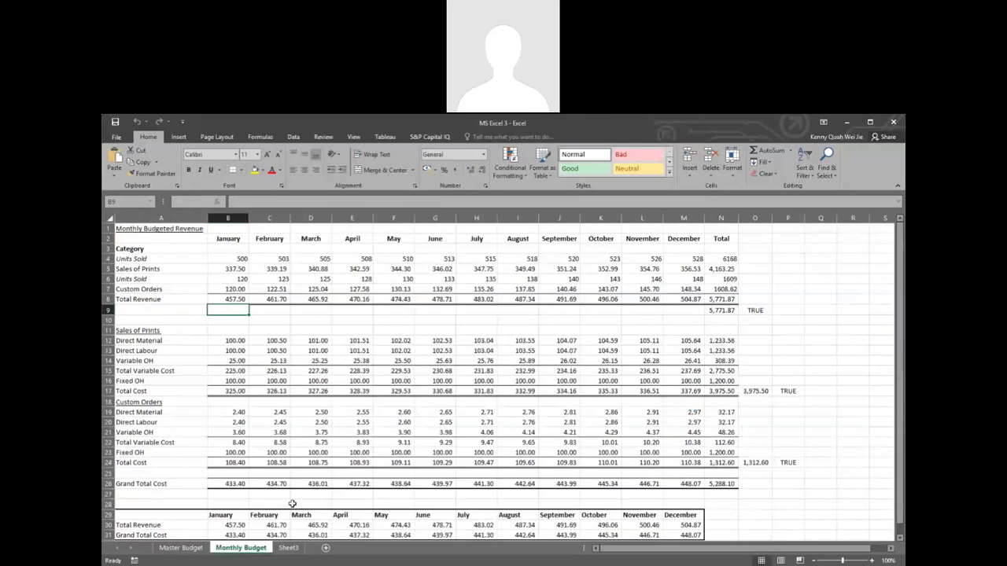
{"action": "scroll", "coordinate": [292, 503], "scroll_direction": "down", "scroll_amount": 3}
{"action": "scroll", "coordinate": [292, 503], "scroll_direction": "up", "scroll_amount": 3}
{"action": "left_click", "coordinate": [312, 480]}
{"action": "left_click", "coordinate": [324, 450]}
{"action": "left_click", "coordinate": [387, 391]}
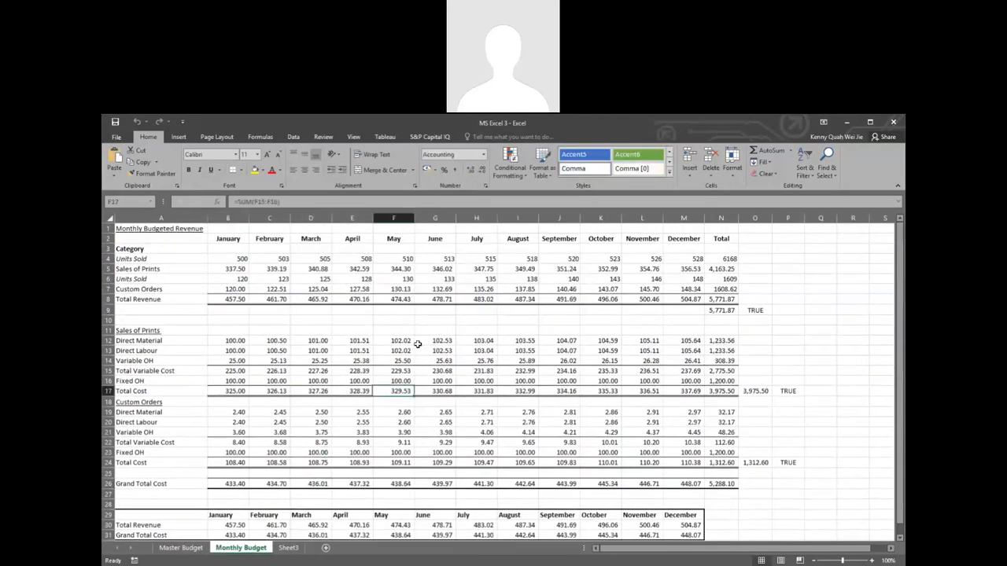
{"action": "left_click", "coordinate": [418, 343]}
{"action": "left_click", "coordinate": [329, 300]}
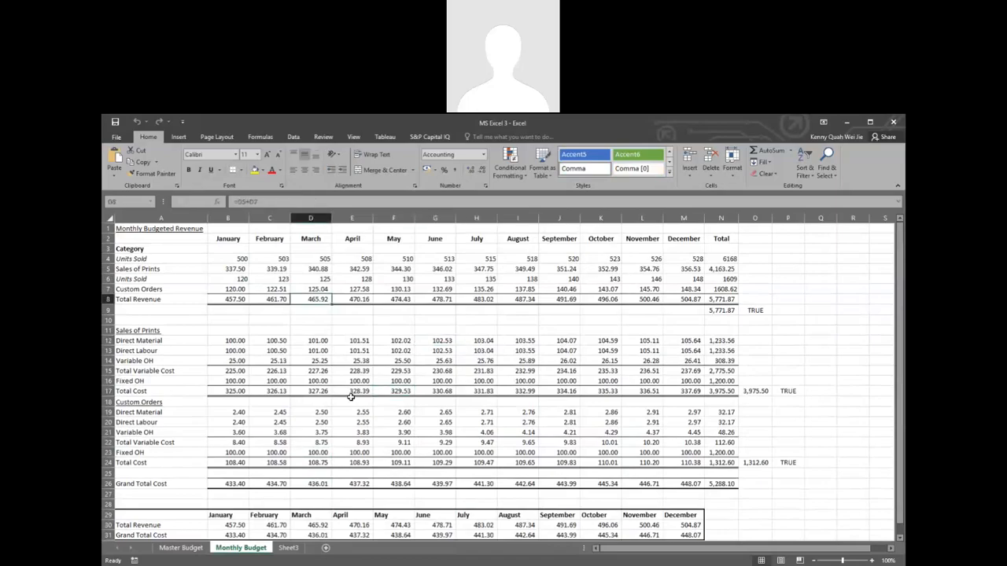
{"action": "left_click", "coordinate": [184, 548]}
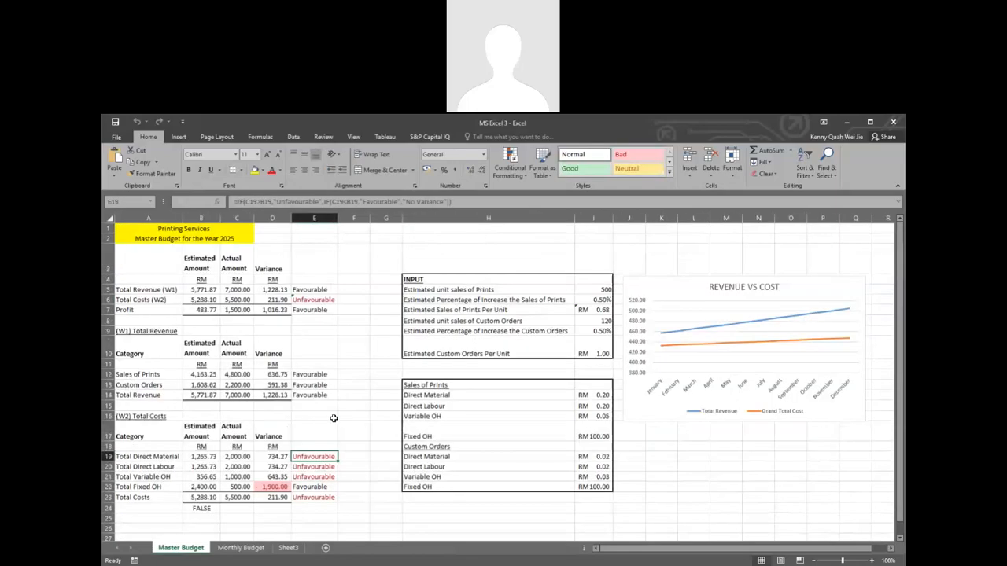
{"action": "left_click", "coordinate": [324, 414]}
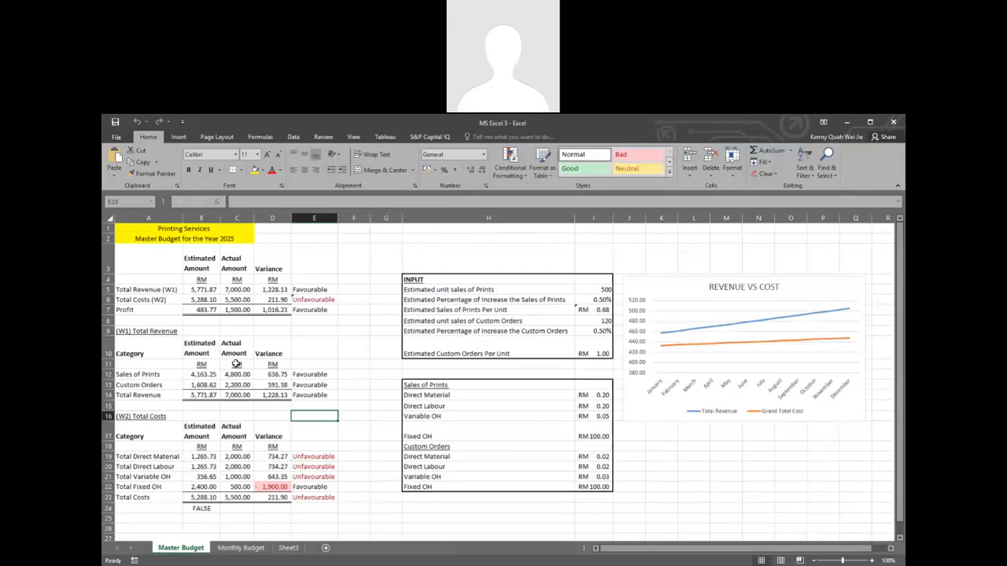
{"action": "left_click", "coordinate": [163, 406]}
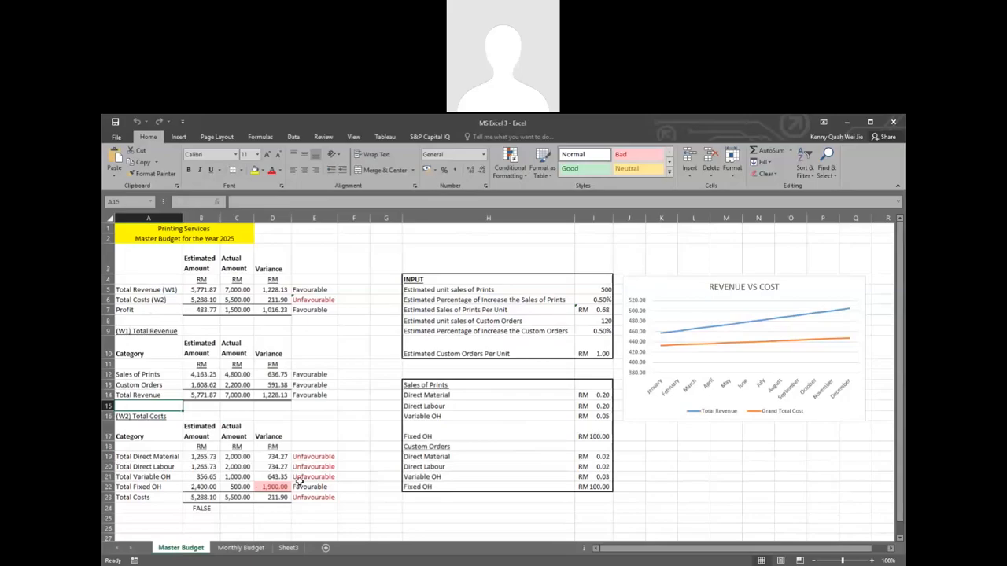
Step: Rename the blank Sheet3 worksheet as Actual Sales
{"action": "left_click", "coordinate": [291, 548]}
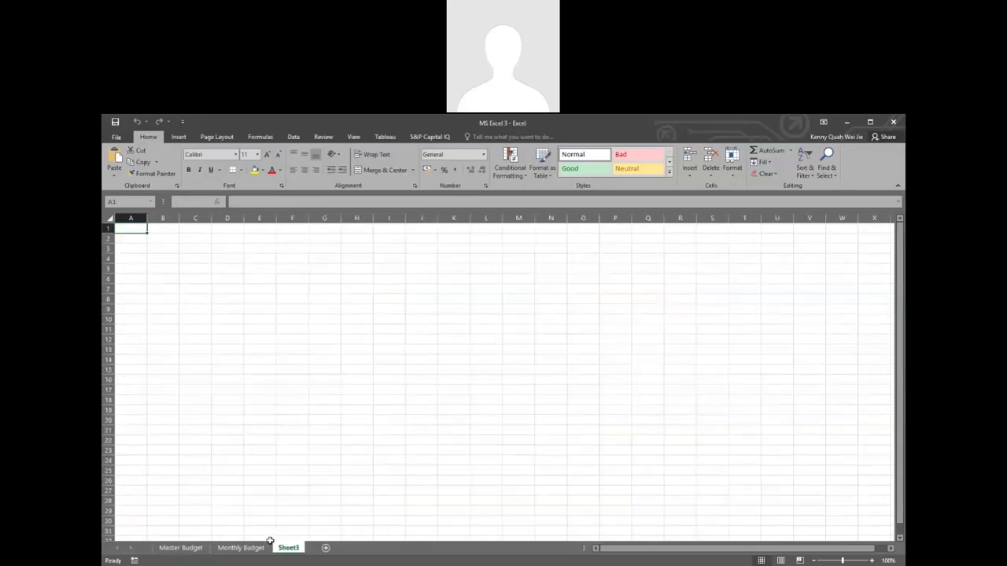
{"action": "double_click", "coordinate": [287, 548]}
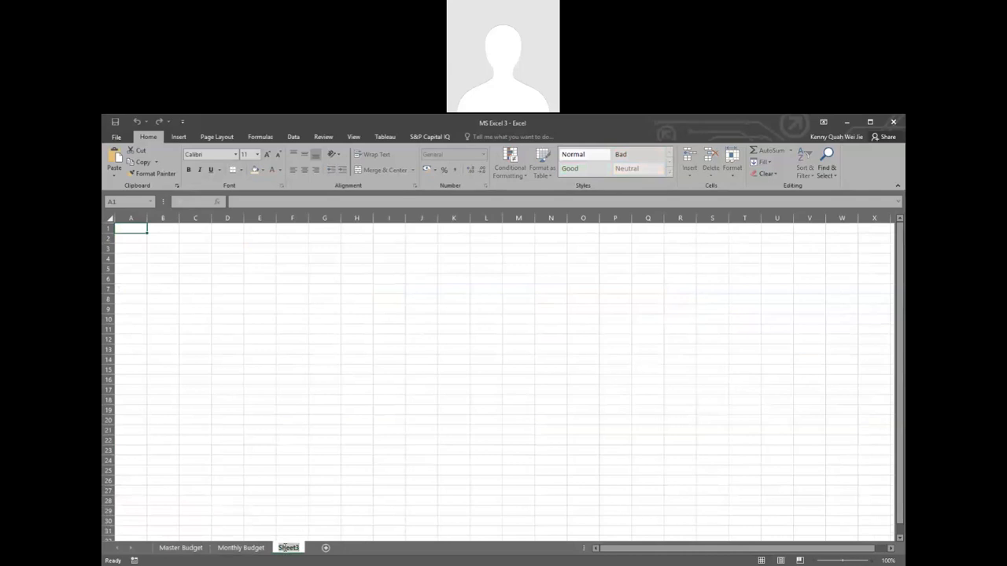
{"action": "type", "text": "Actual"}
{"action": "type", "text": "Sales"}
{"action": "key", "text": "Return"}
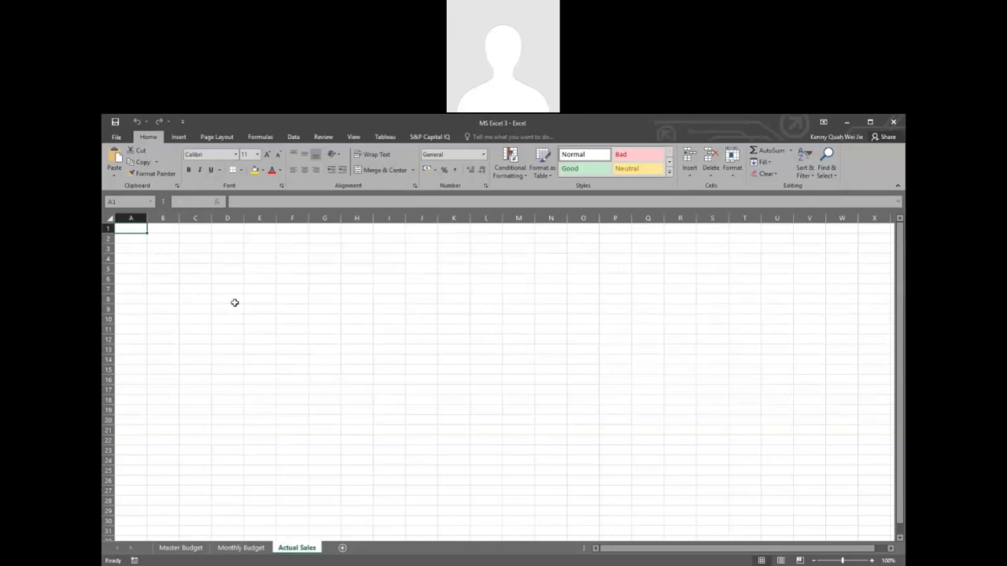
Step: Enter Date as the first column header in cell A1 of the Actual Sales sheet
{"action": "type", "text": "D"}
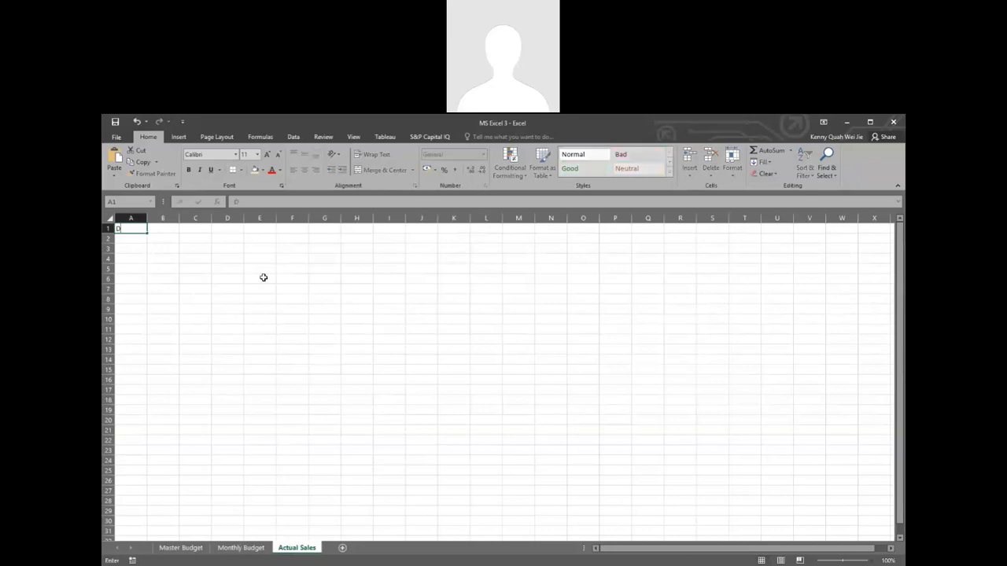
{"action": "type", "text": "ate"}
{"action": "key", "text": "Return"}
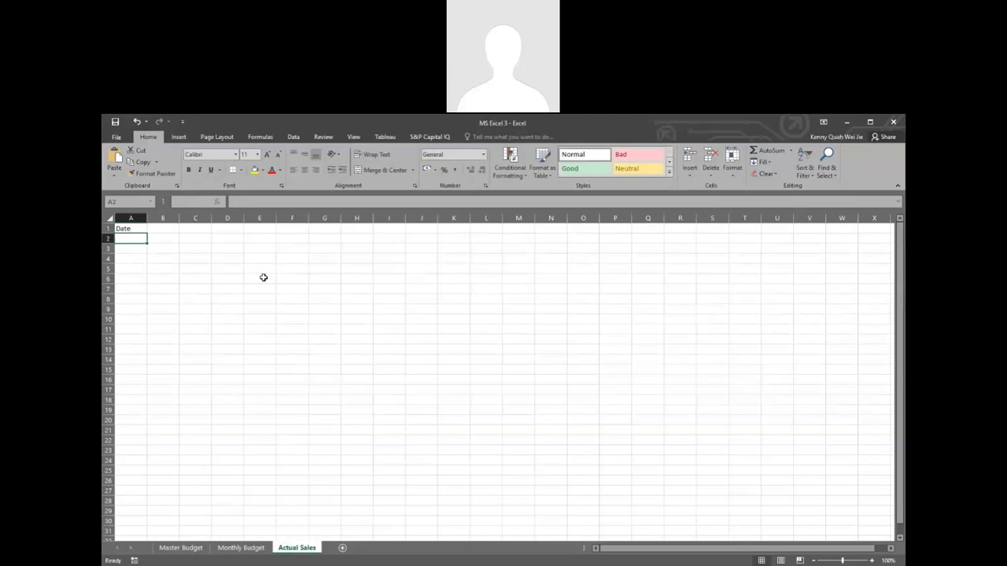
{"action": "key", "text": "Up"}
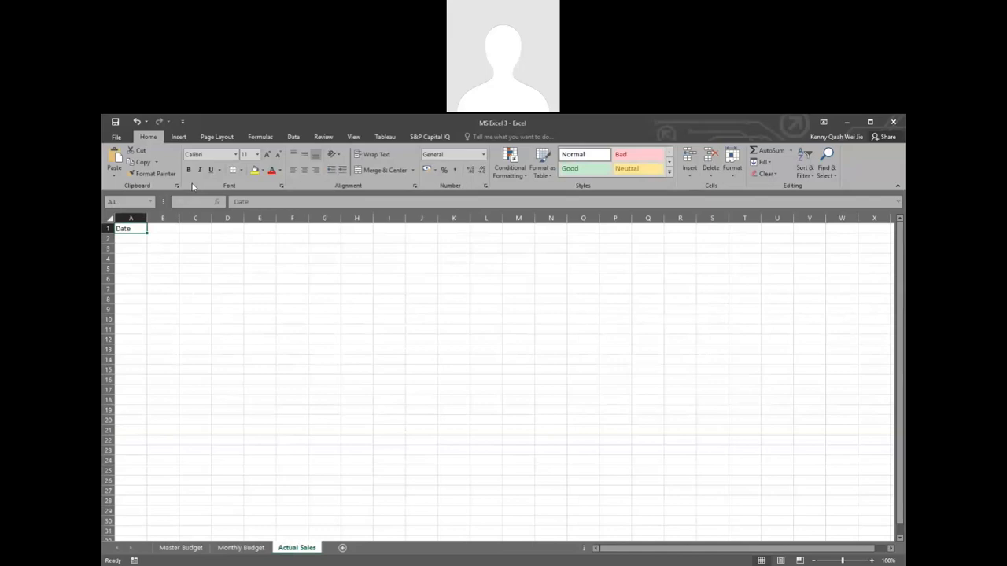
{"action": "left_click", "coordinate": [515, 131]}
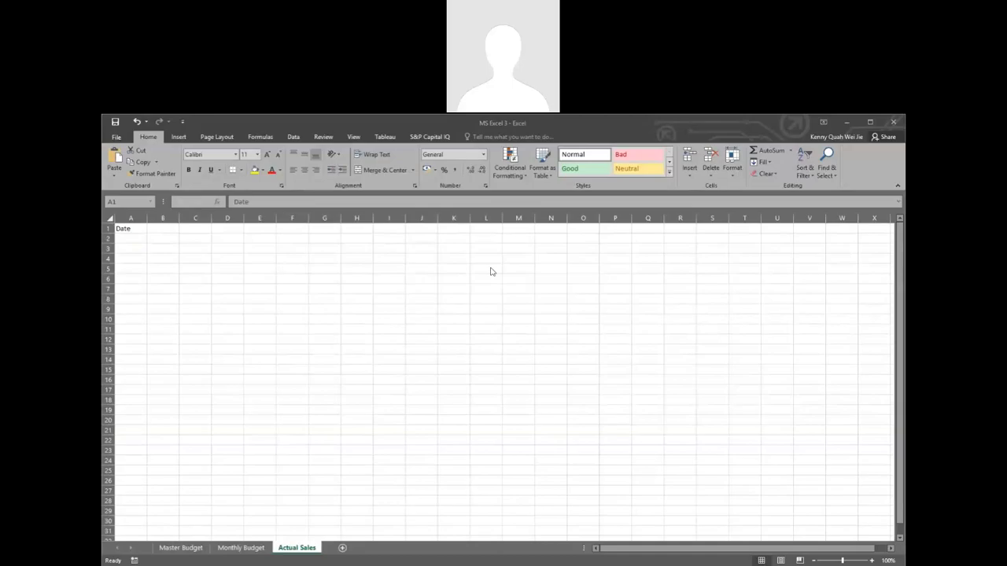
{"action": "left_click", "coordinate": [132, 229]}
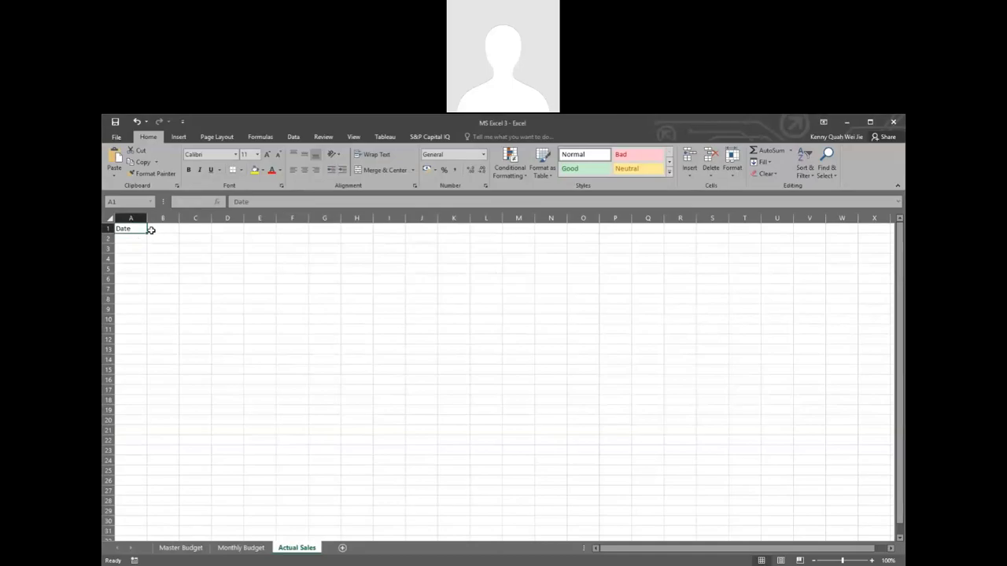
Step: Enter the header Transaction ID in cell B1 and fit column B's width to the text
{"action": "left_click", "coordinate": [163, 229]}
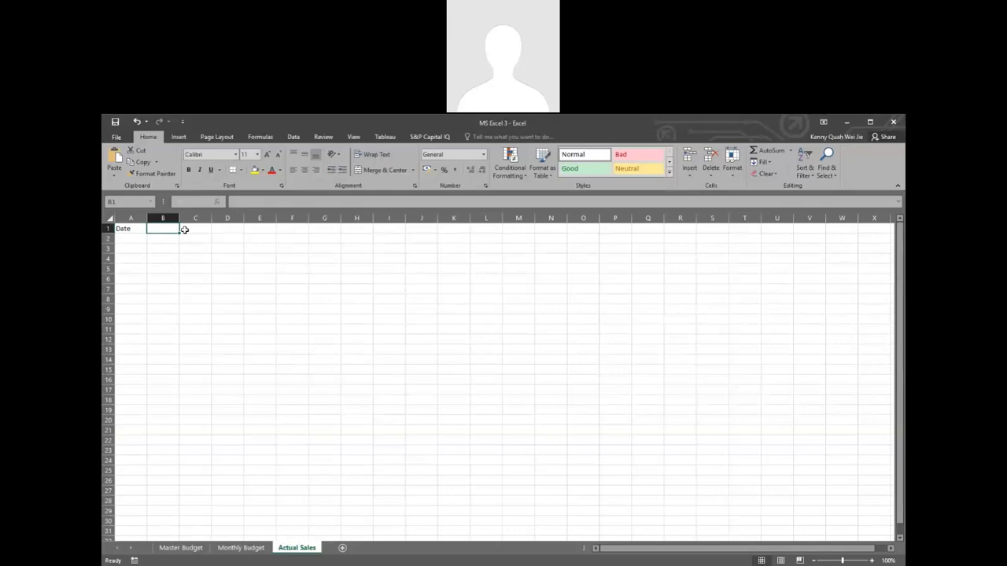
{"action": "type", "text": "Tra"}
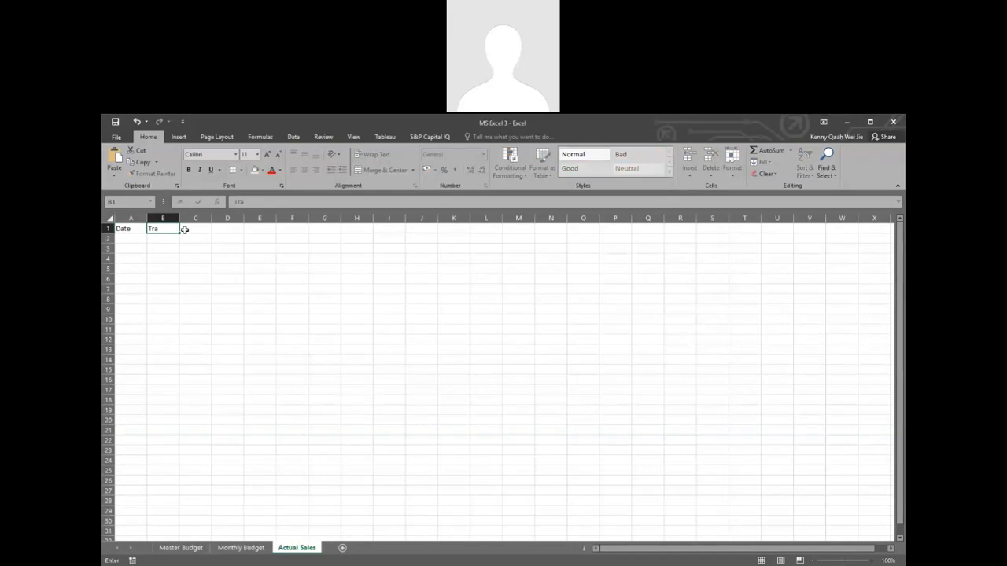
{"action": "type", "text": "nsaction ID"}
{"action": "key", "text": "Return"}
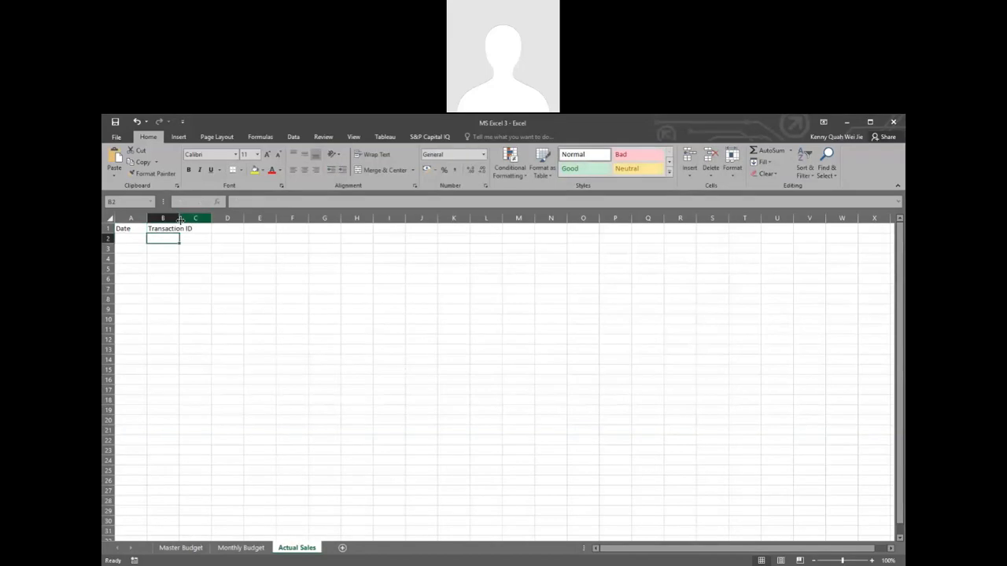
{"action": "double_click", "coordinate": [180, 218]}
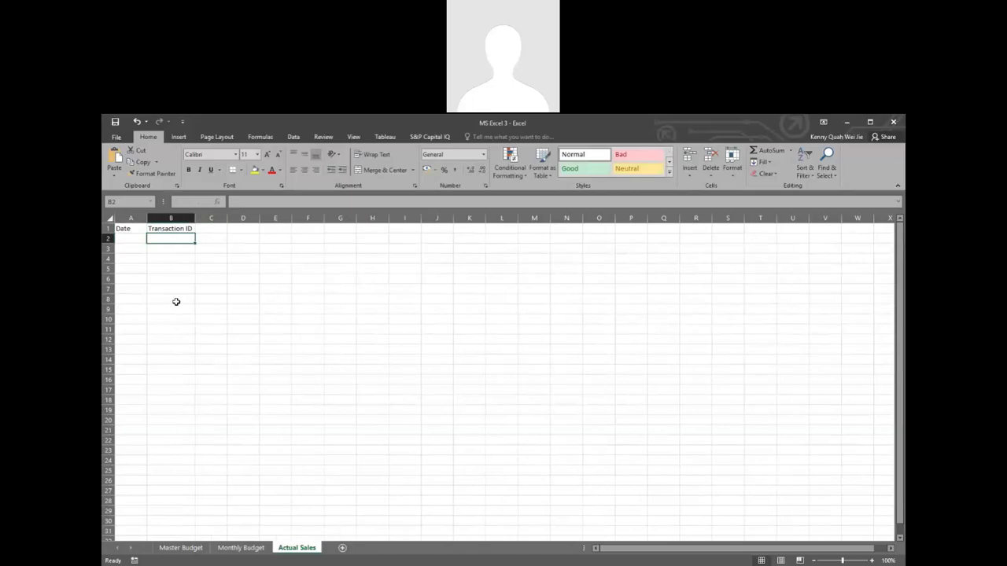
Step: Enter the headers Customer Name in cell C1 and Service in cell D1
{"action": "left_click", "coordinate": [213, 229]}
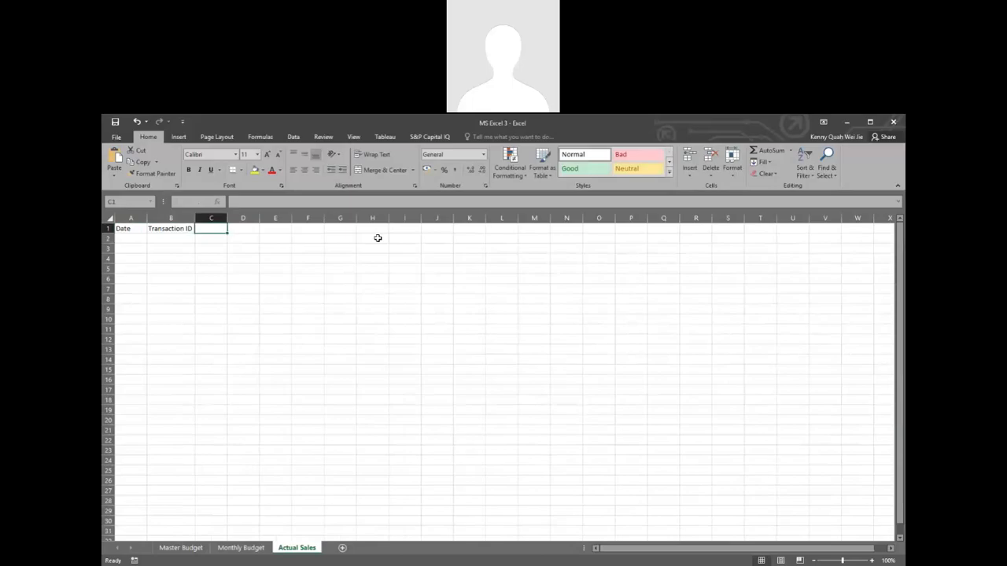
{"action": "type", "text": "Cus"}
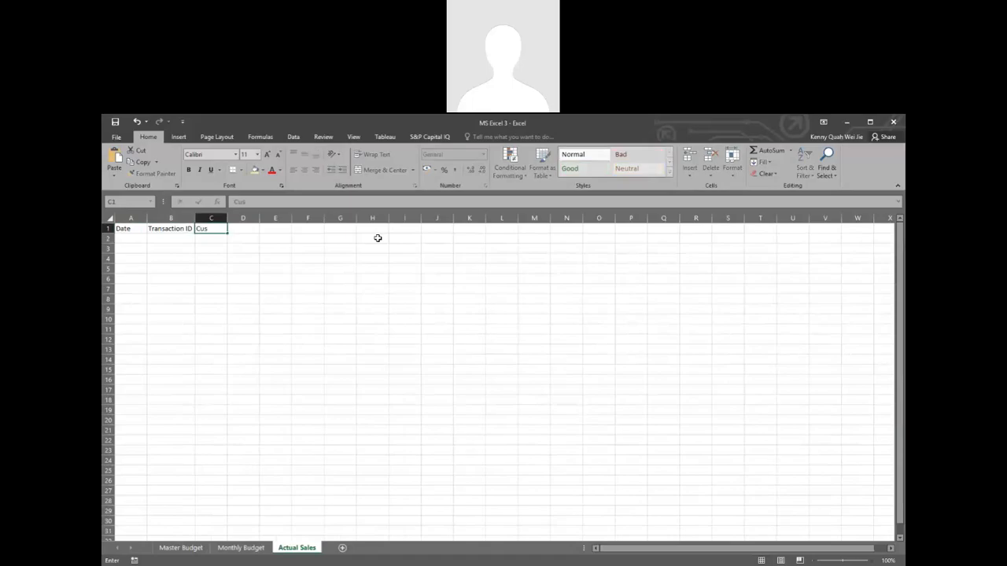
{"action": "type", "text": "tomer Name"}
{"action": "key", "text": "Return"}
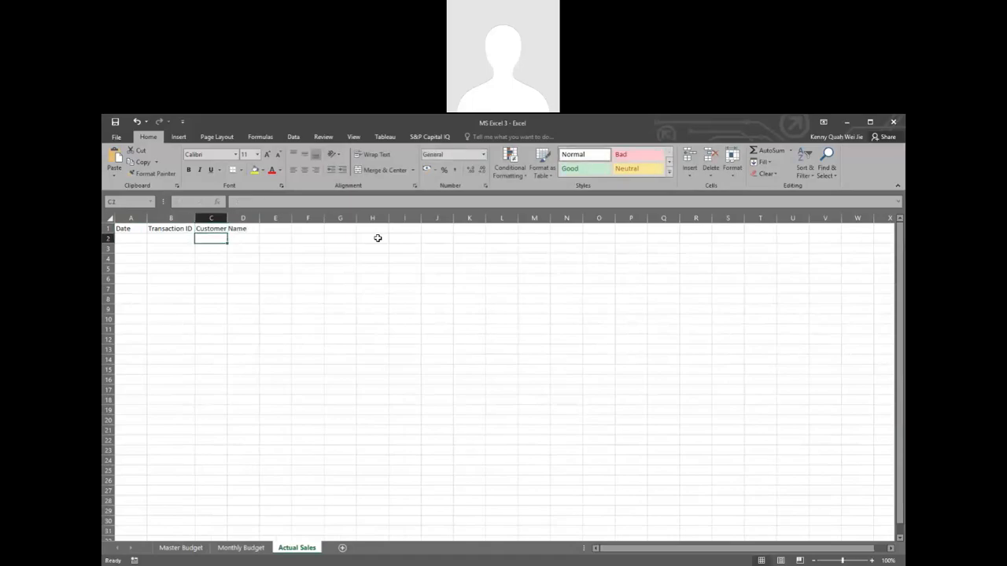
{"action": "left_click", "coordinate": [240, 228]}
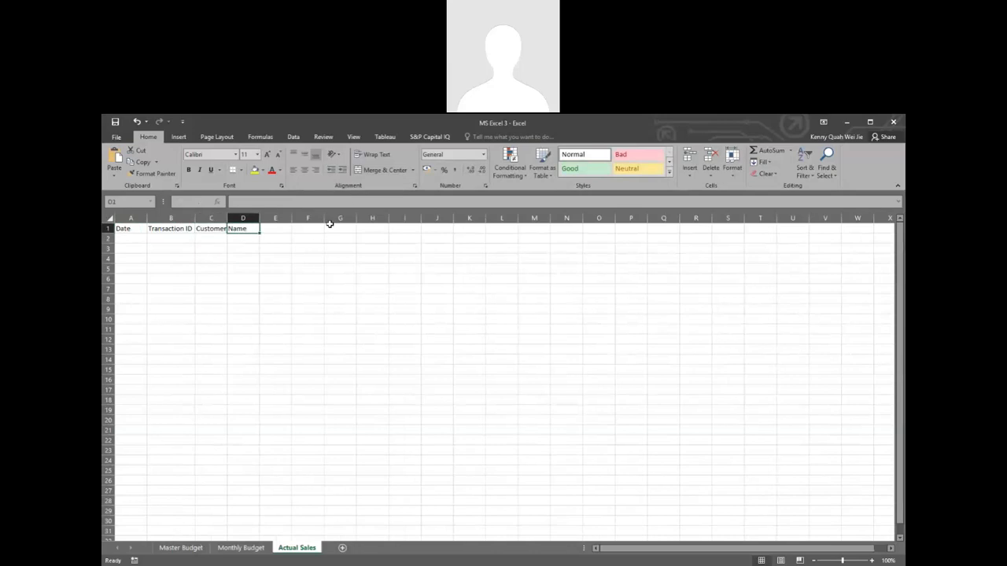
{"action": "type", "text": "Services"}
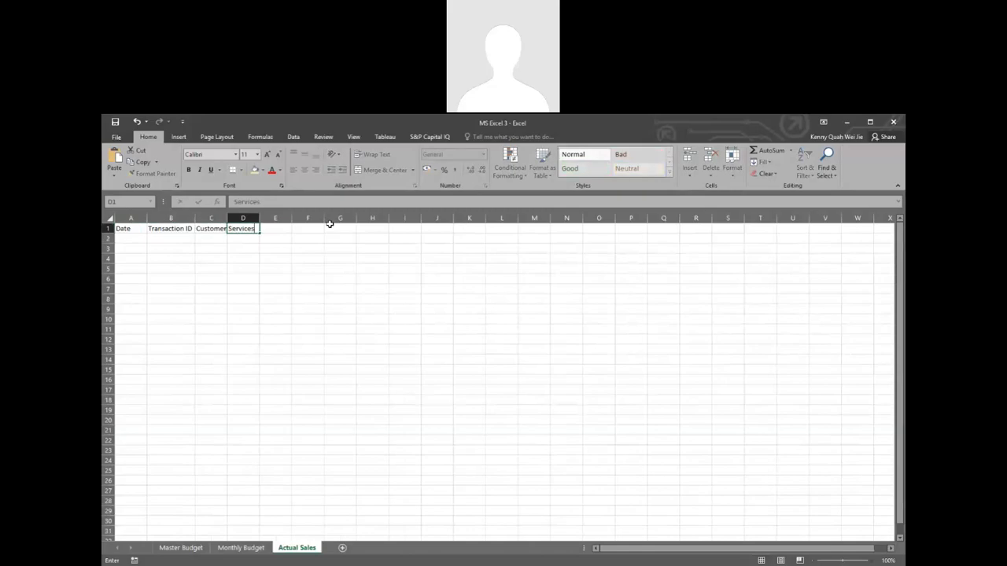
{"action": "key", "text": "BackSpace"}
{"action": "key", "text": "Return"}
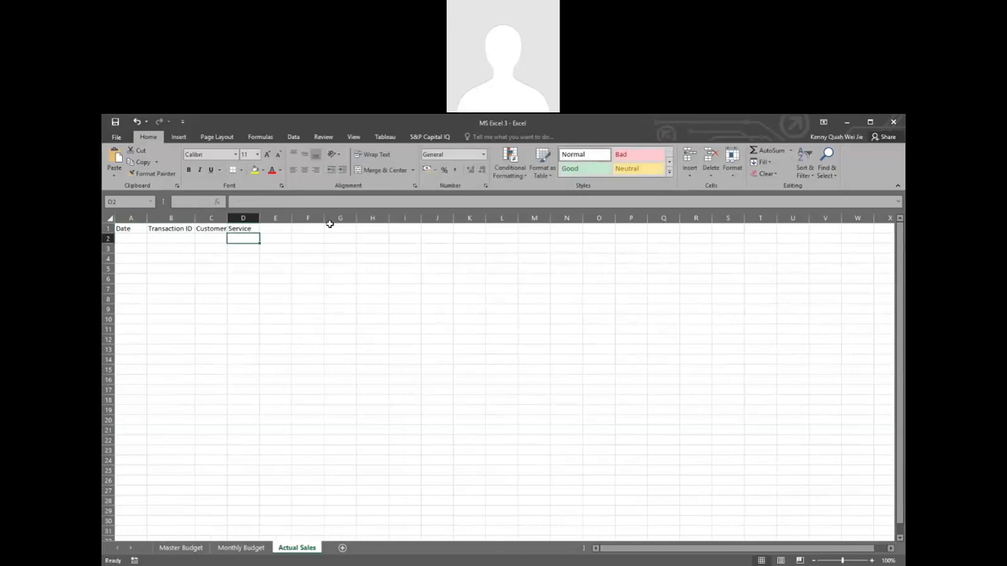
{"action": "key", "text": "Up"}
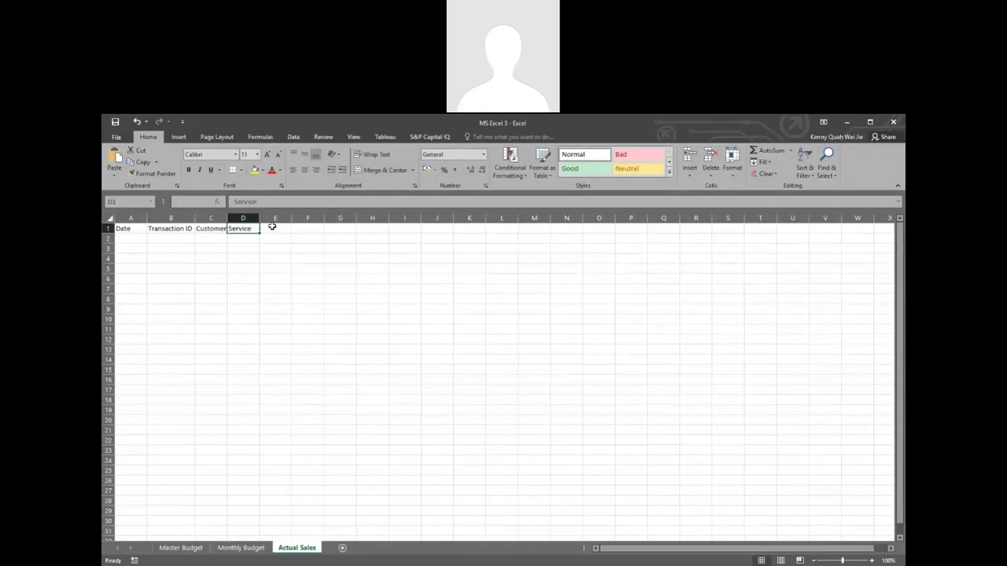
Step: Enter the headers Quantity in cell E1 and Unit Price in cell F1
{"action": "left_click", "coordinate": [268, 225]}
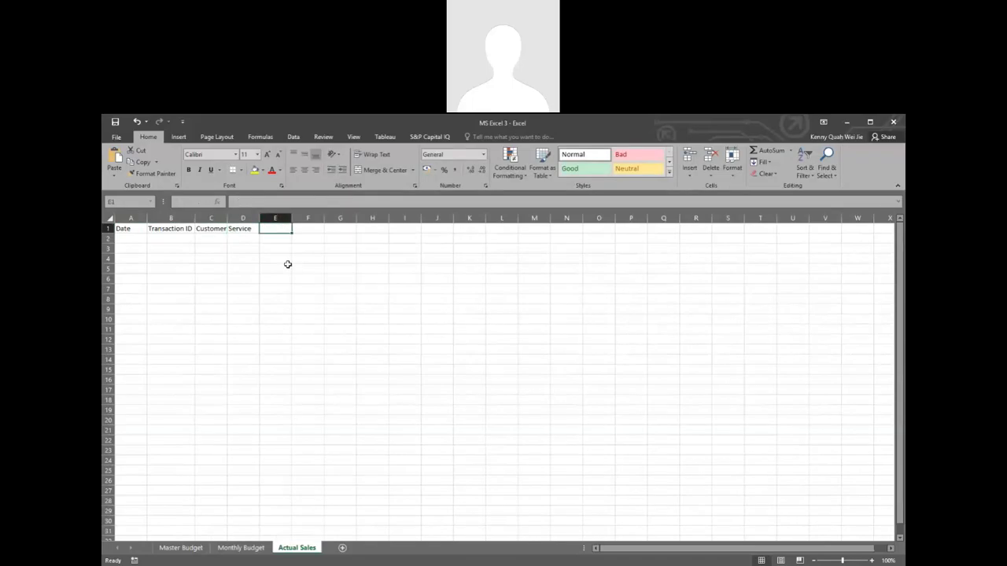
{"action": "type", "text": "Quantit"}
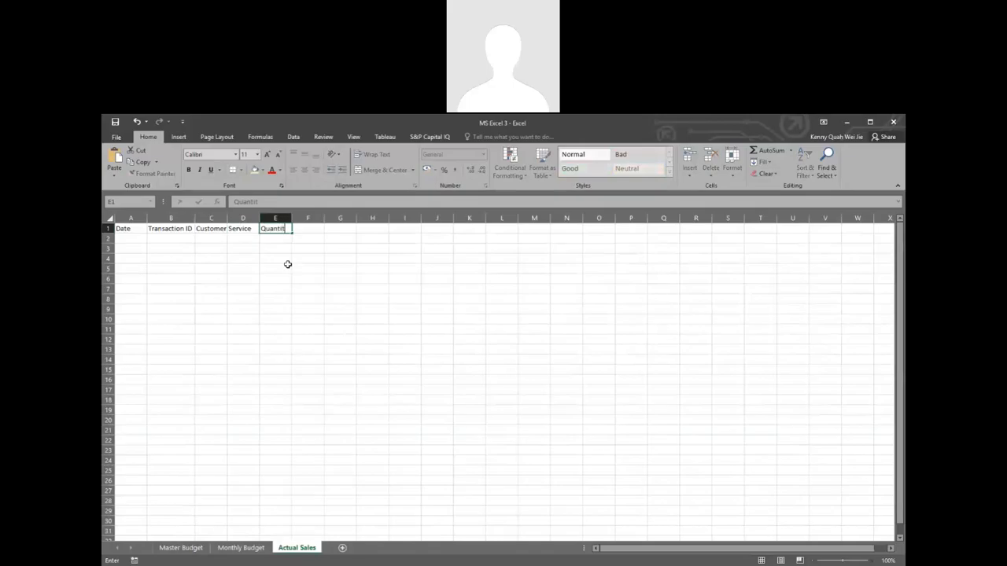
{"action": "type", "text": "y"}
{"action": "key", "text": "Tab"}
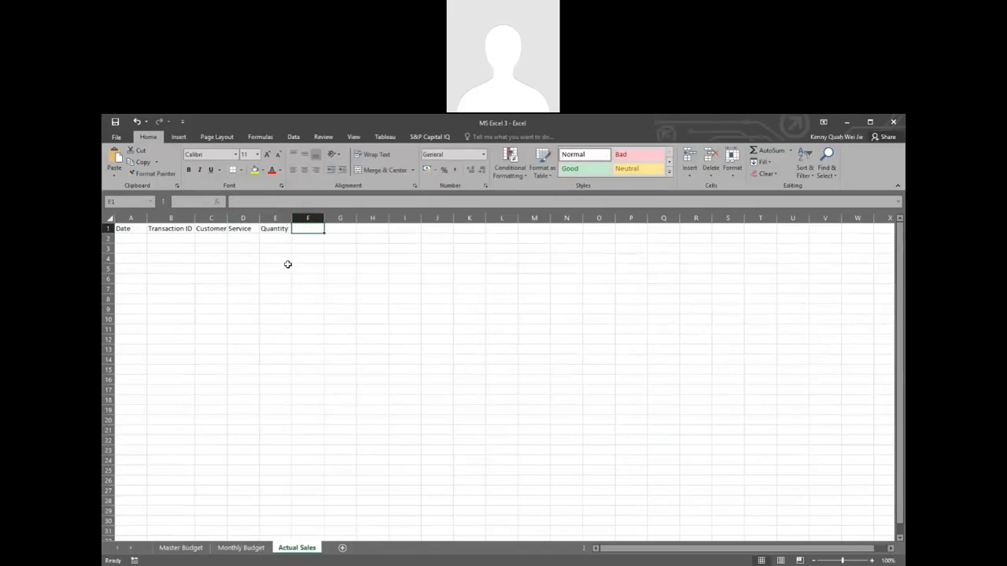
{"action": "type", "text": "Unit"}
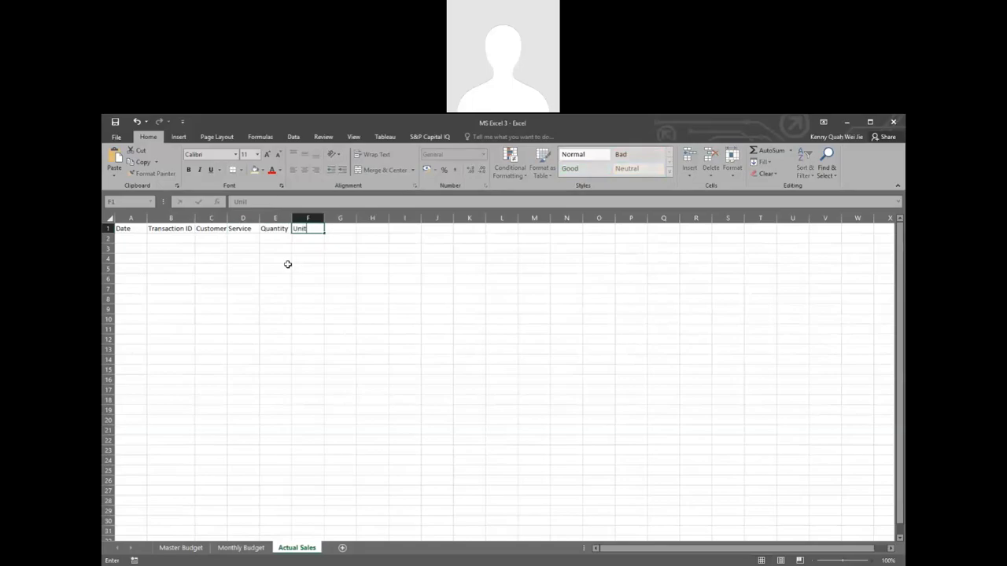
{"action": "type", "text": " Proce"}
{"action": "key", "text": "Tab"}
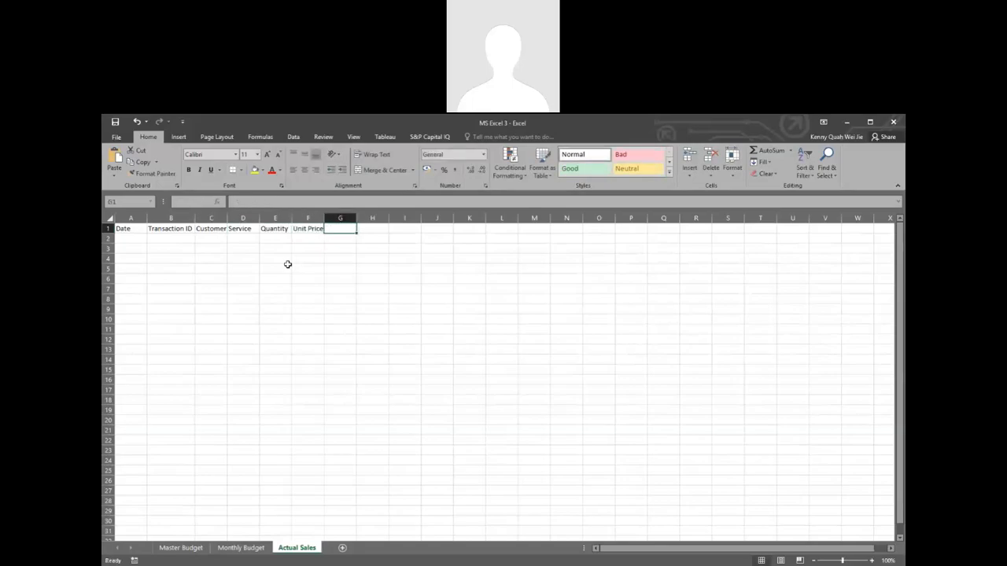
Step: Enter the headers Total in cell G1 and Payment Method in cell H1
{"action": "type", "text": "Total"}
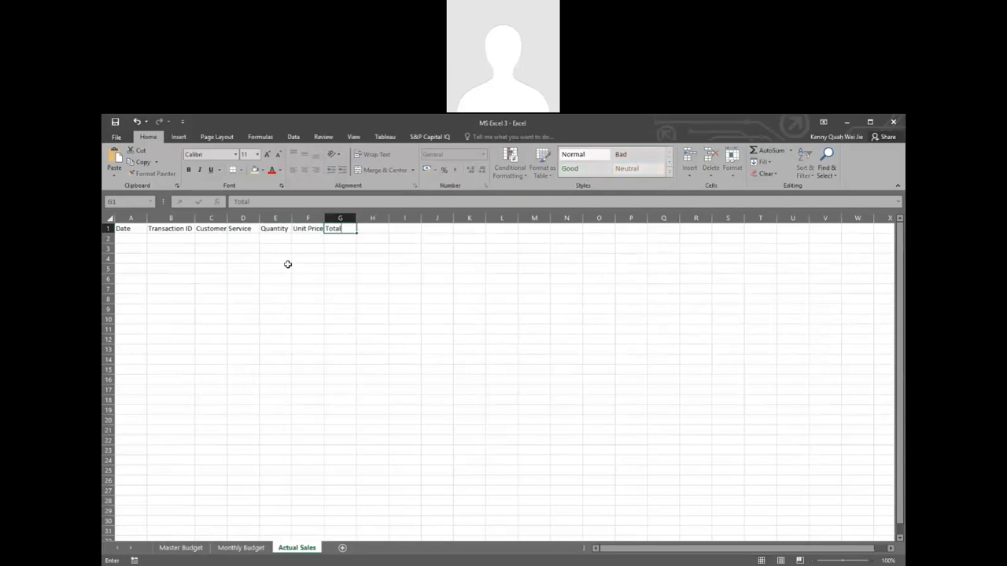
{"action": "key", "text": "Tab"}
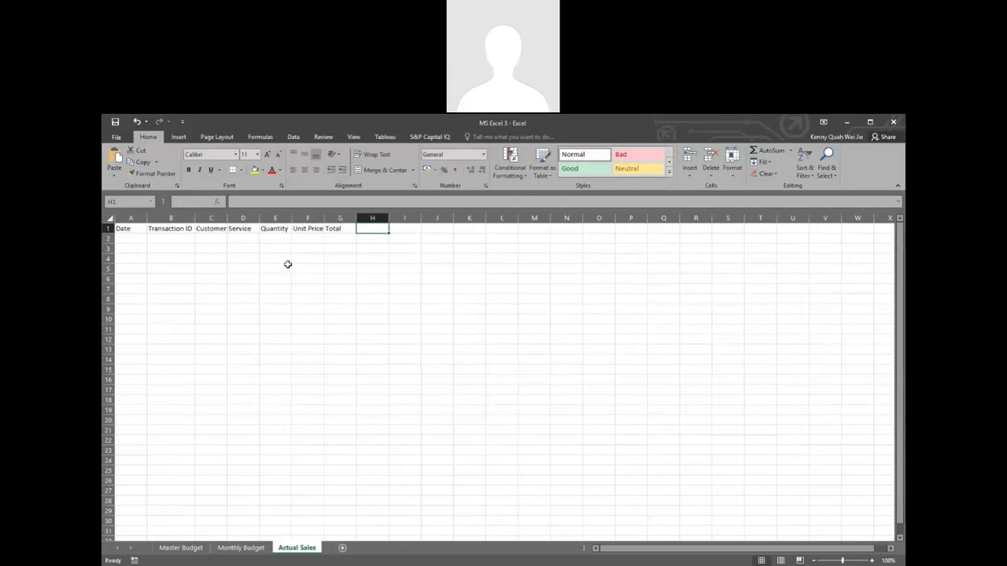
{"action": "type", "text": "Pa"}
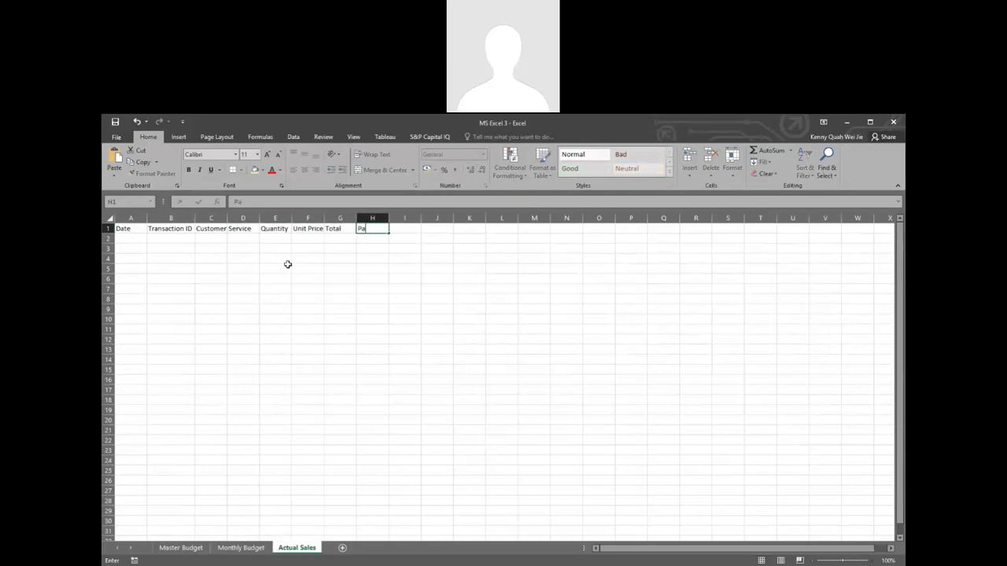
{"action": "type", "text": "yment Method"}
{"action": "key", "text": "Return"}
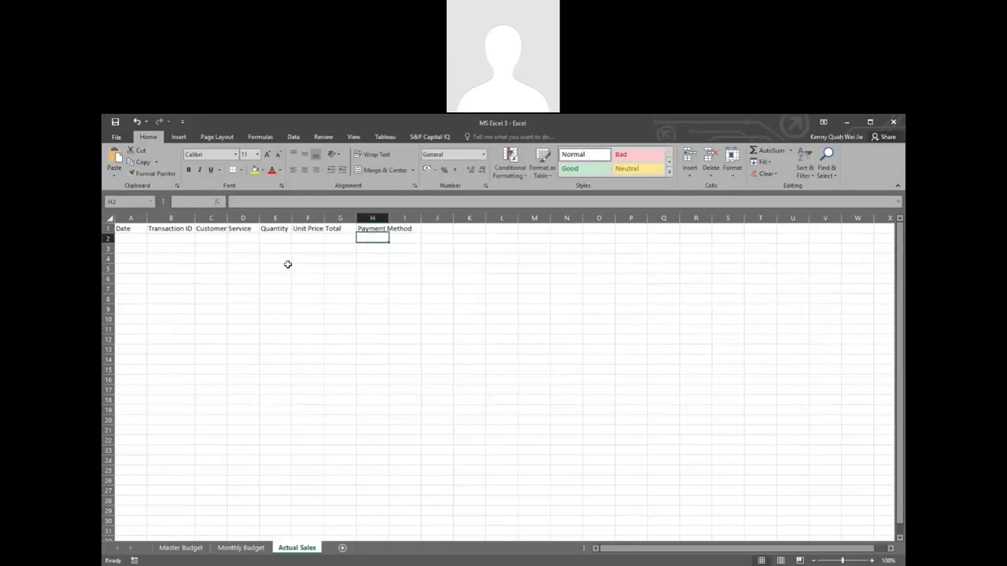
Step: Enter Remarks as the last column header in cell I1
{"action": "key", "text": "Up"}
{"action": "key", "text": "Right"}
{"action": "type", "text": "Re"}
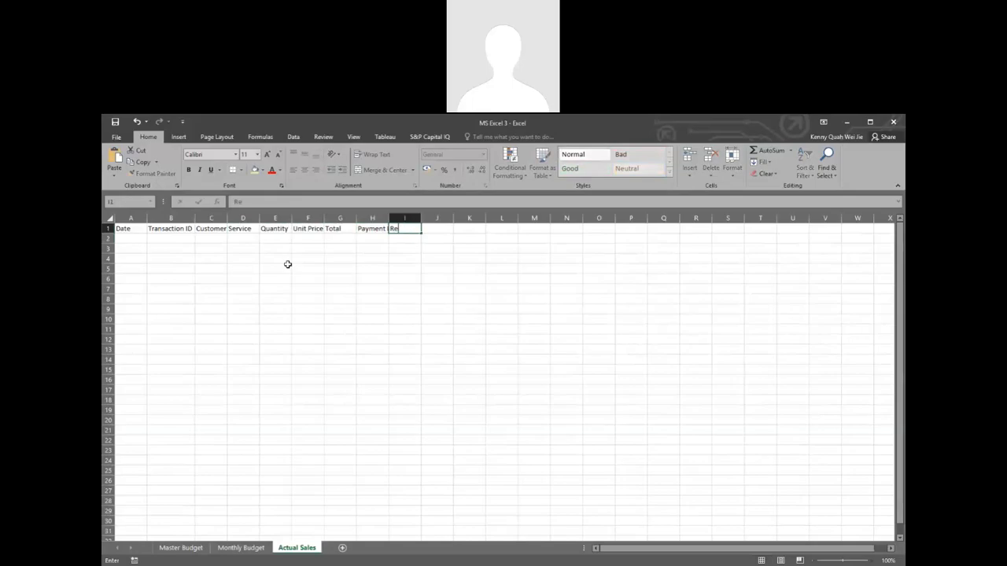
{"action": "type", "text": "marks"}
{"action": "key", "text": "Return"}
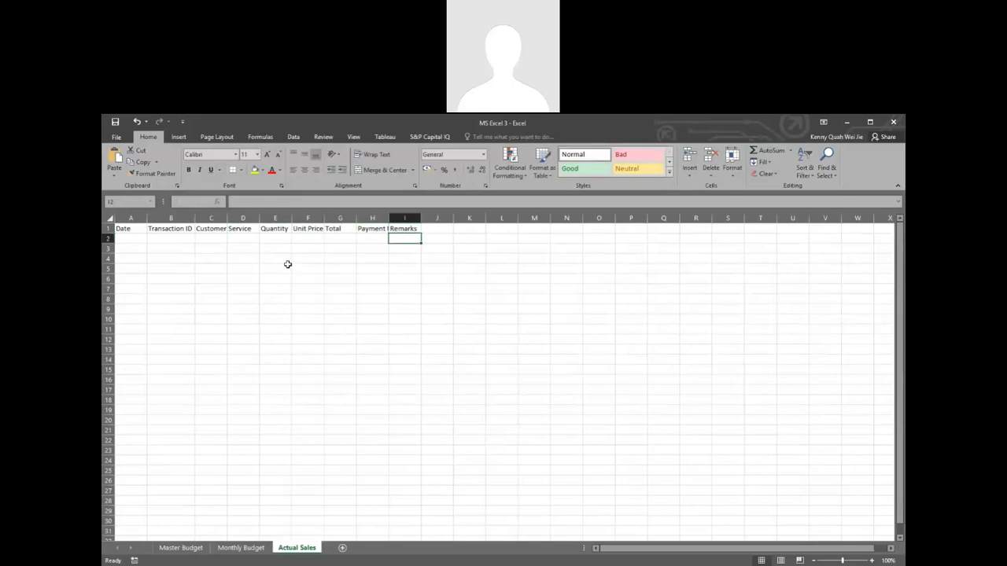
Step: Fit the widths of the Payment Method, Unit Price and Customer Name columns to their header text
{"action": "double_click", "coordinate": [390, 214]}
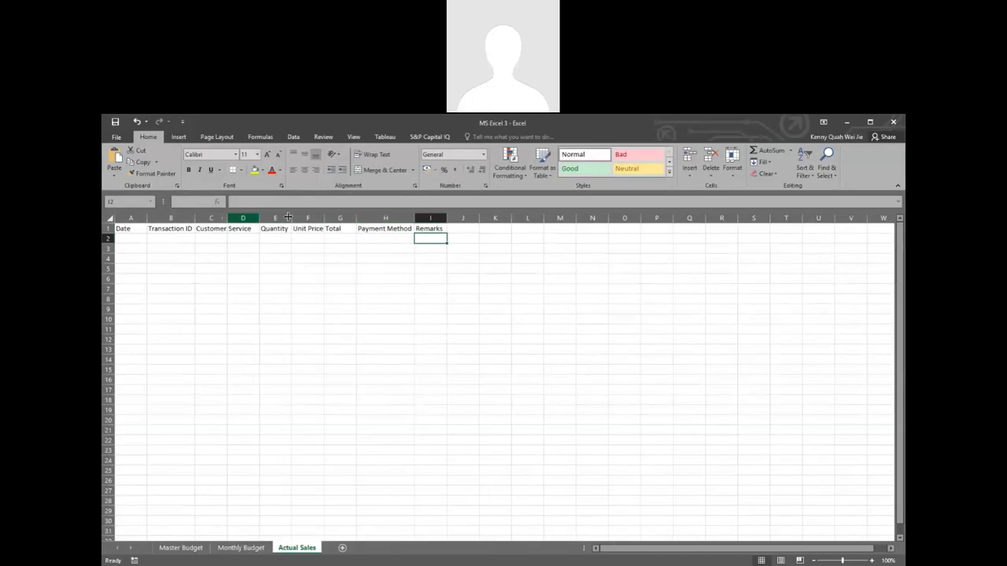
{"action": "double_click", "coordinate": [323, 217]}
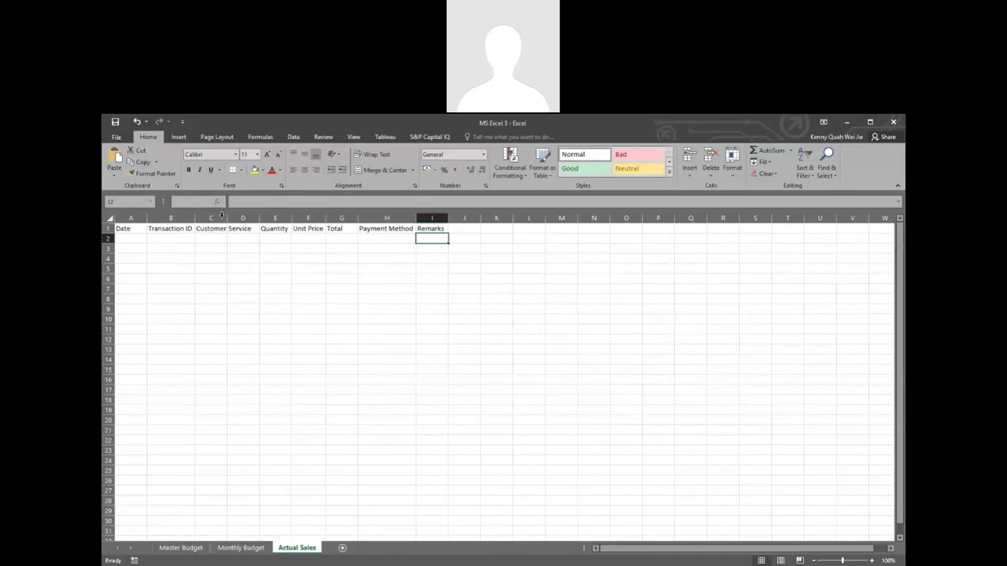
{"action": "double_click", "coordinate": [228, 217]}
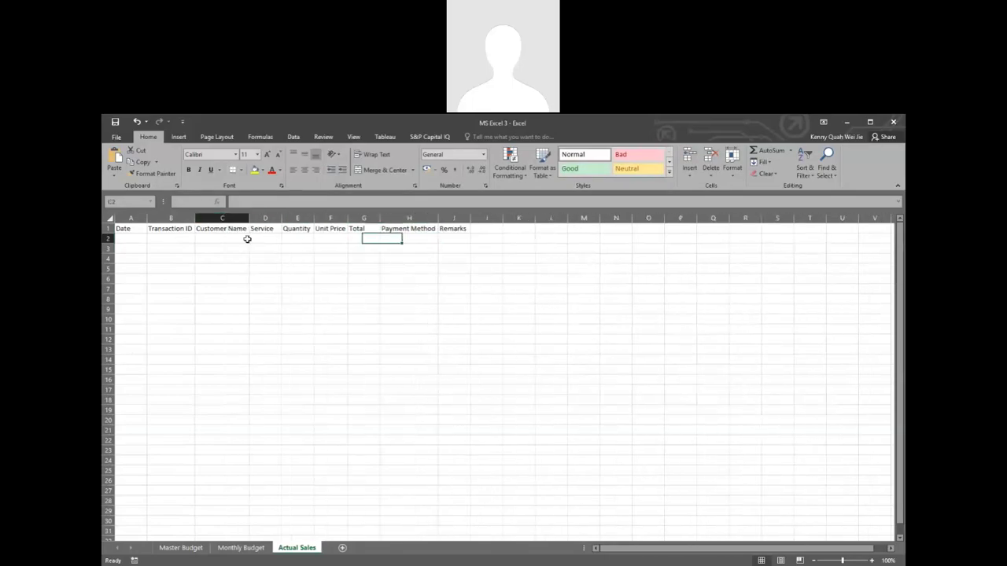
Step: Make the whole header row 1 bold and return to cell A2 under Date
{"action": "left_click", "coordinate": [130, 238]}
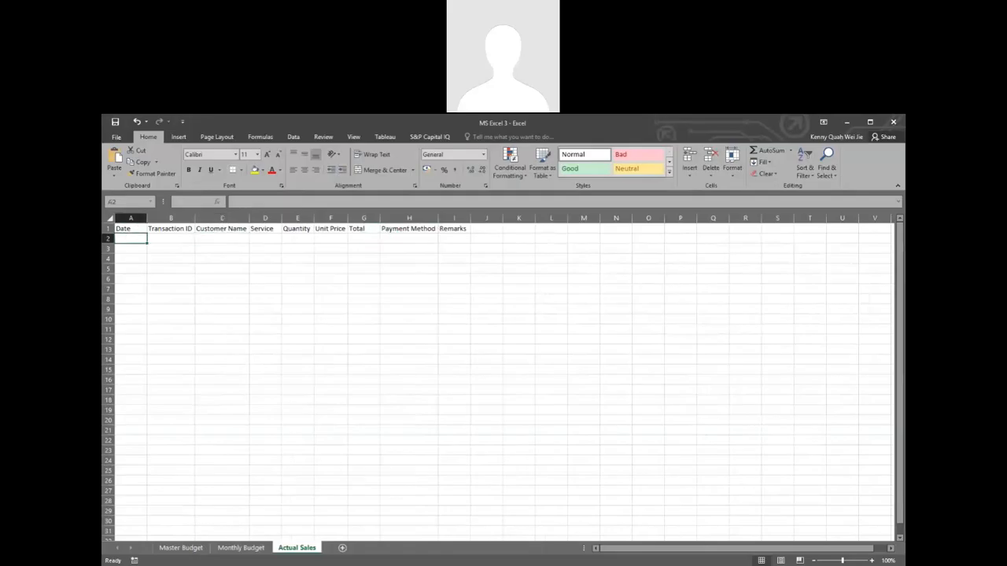
{"action": "left_click", "coordinate": [108, 228]}
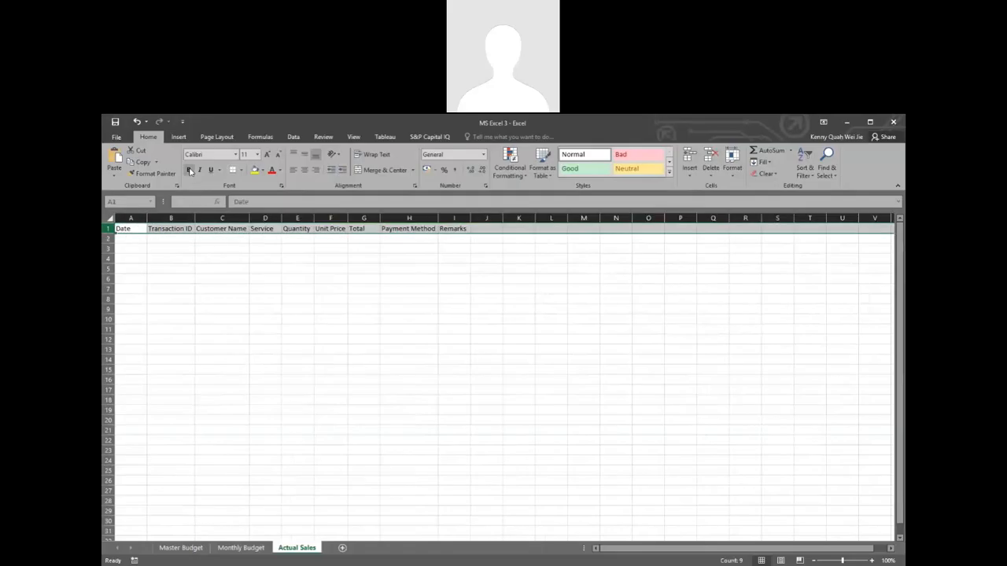
{"action": "left_click", "coordinate": [213, 253]}
{"action": "left_click", "coordinate": [131, 239]}
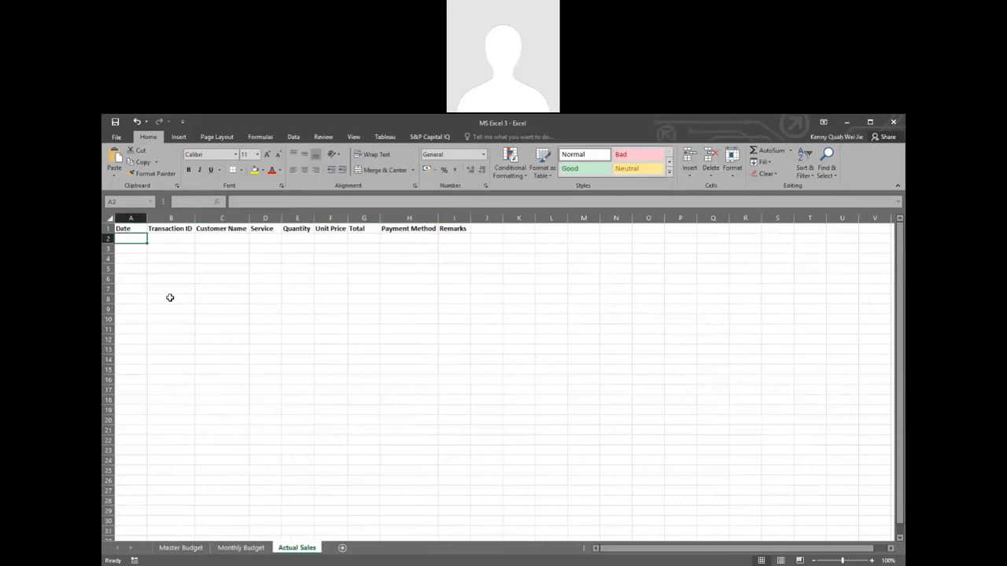
Step: Begin a formula with the RANDBETWEEN function in cell A2 of the Date column
{"action": "type", "text": "="}
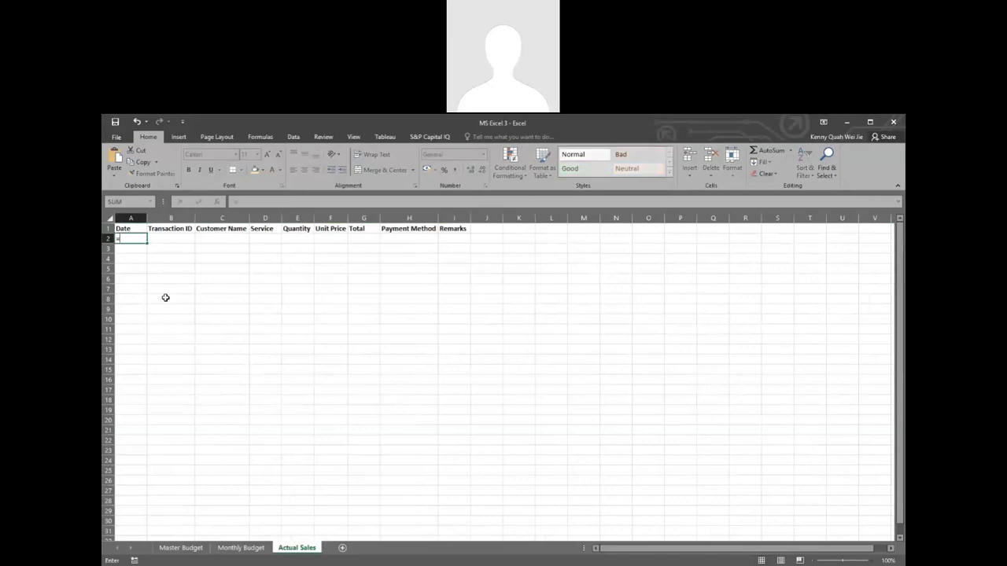
{"action": "type", "text": "Rean"}
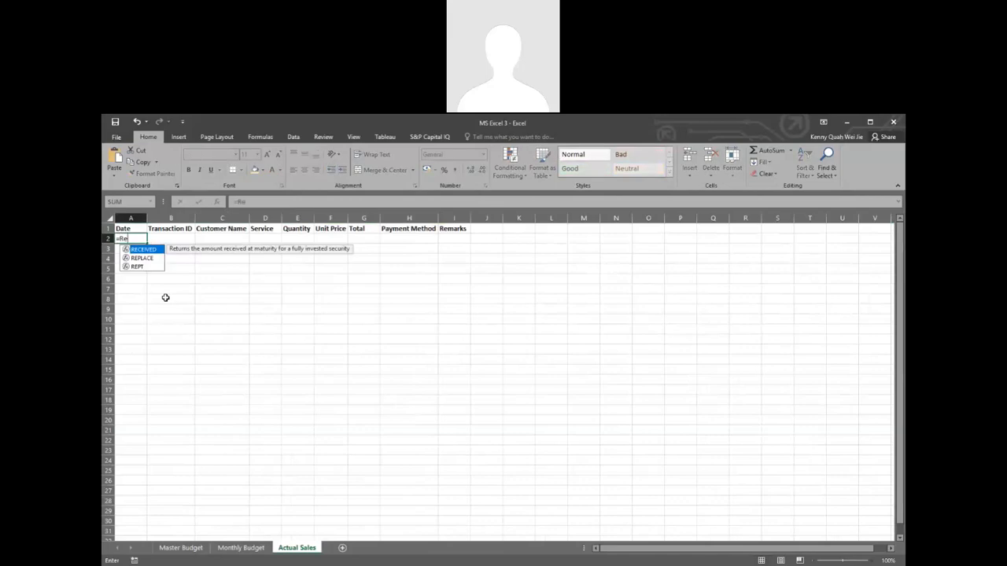
{"action": "key", "text": "BackSpace"}
{"action": "key", "text": "BackSpace"}
{"action": "key", "text": "BackSpace"}
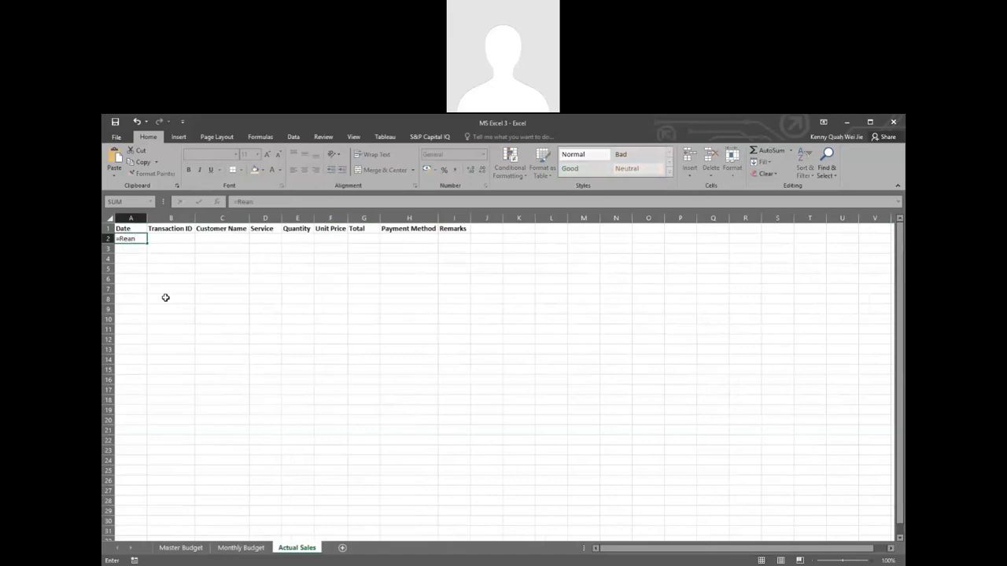
{"action": "type", "text": "an"}
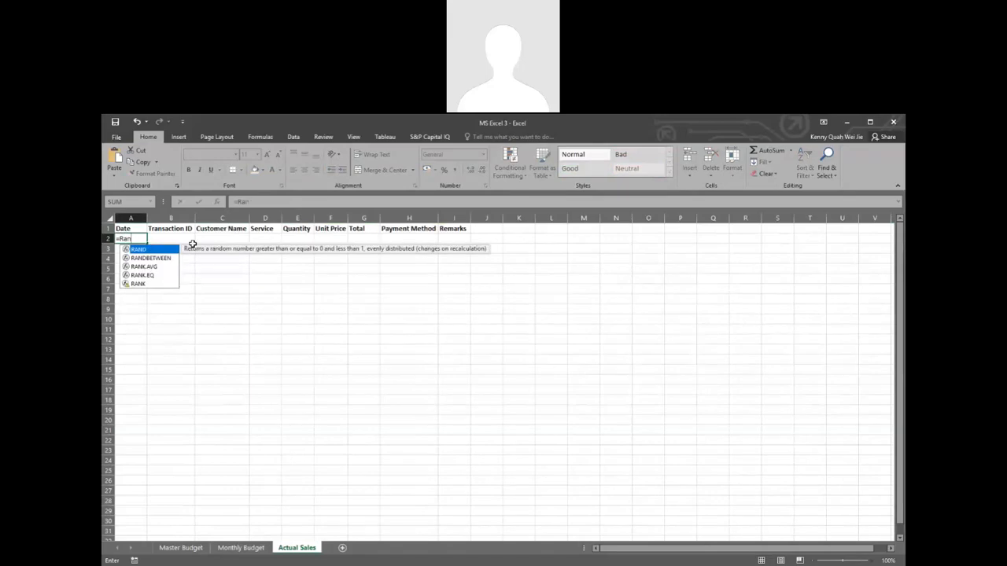
{"action": "left_click", "coordinate": [155, 260]}
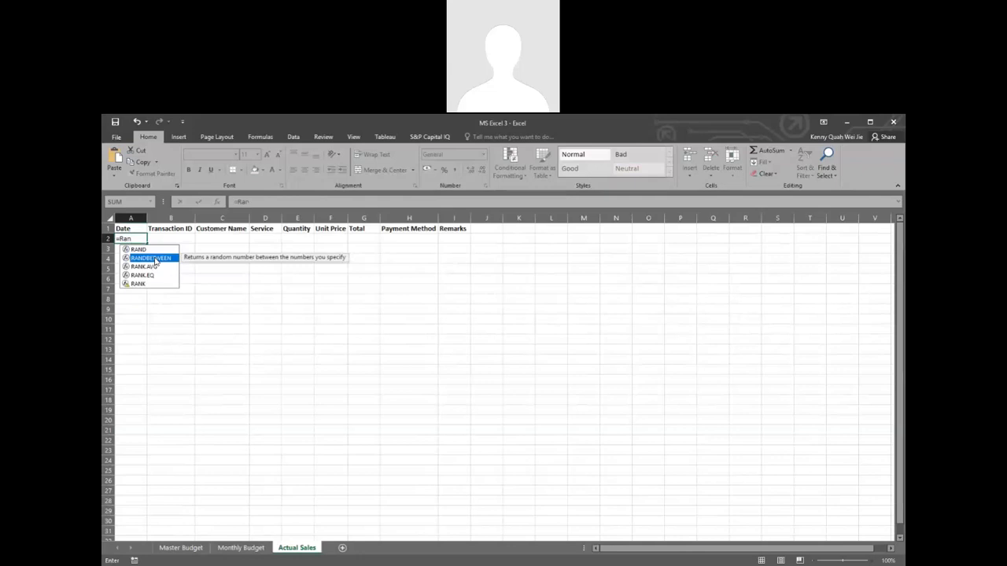
{"action": "double_click", "coordinate": [156, 261]}
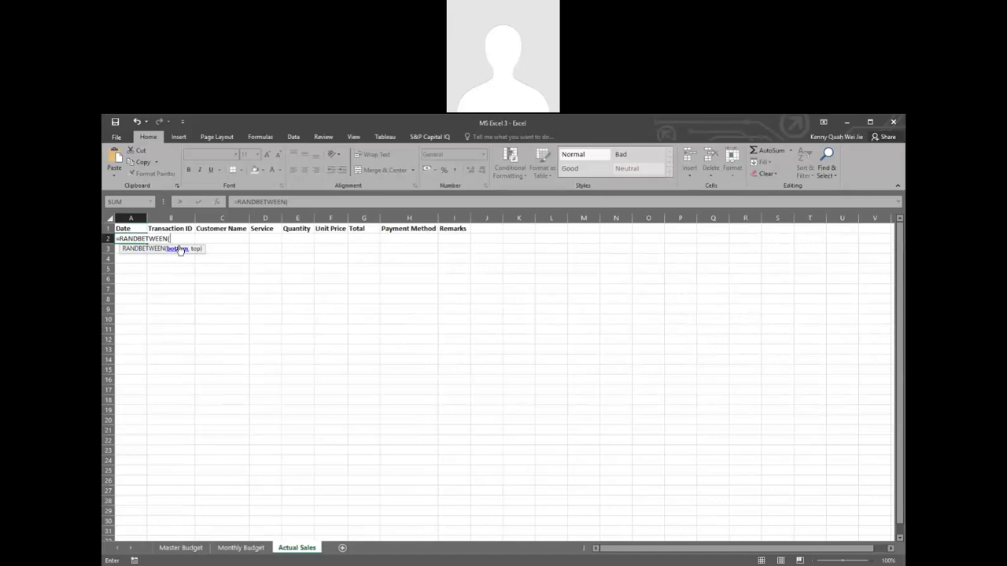
Step: Set the lower bound of the RANDBETWEEN formula in A2 to DATE(2025,1,1)
{"action": "type", "text": "DATE"}
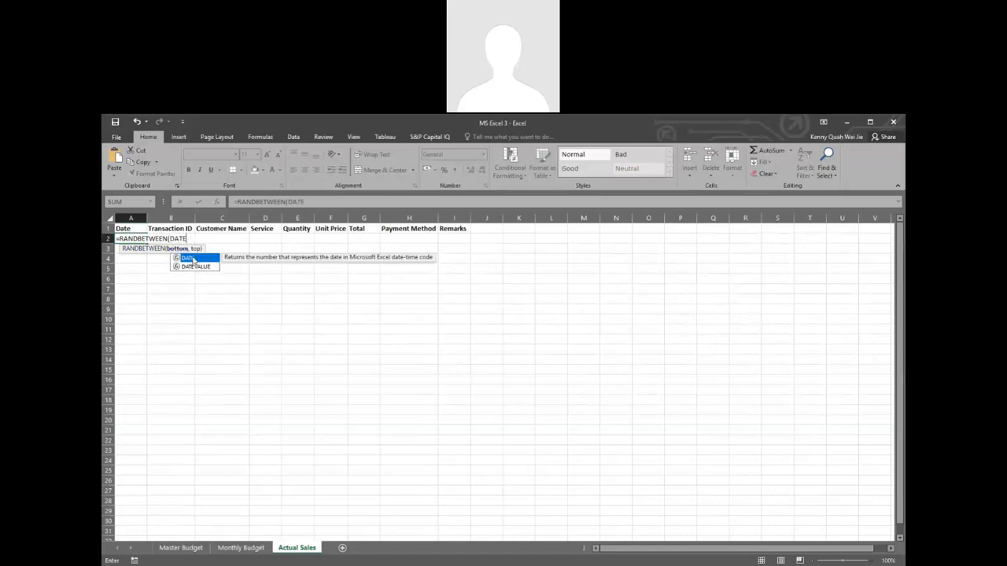
{"action": "double_click", "coordinate": [189, 259]}
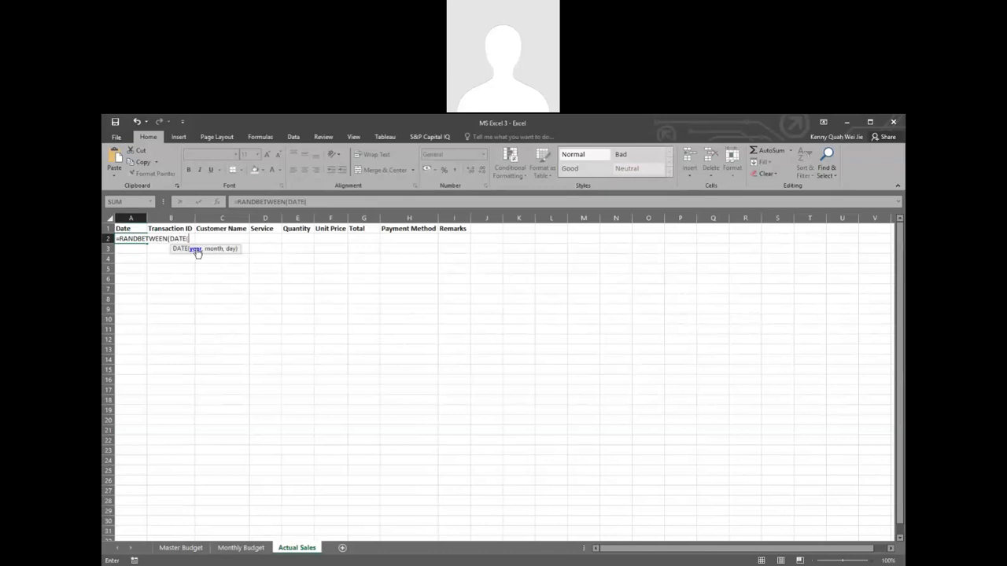
{"action": "type", "text": "2025,1,1)"}
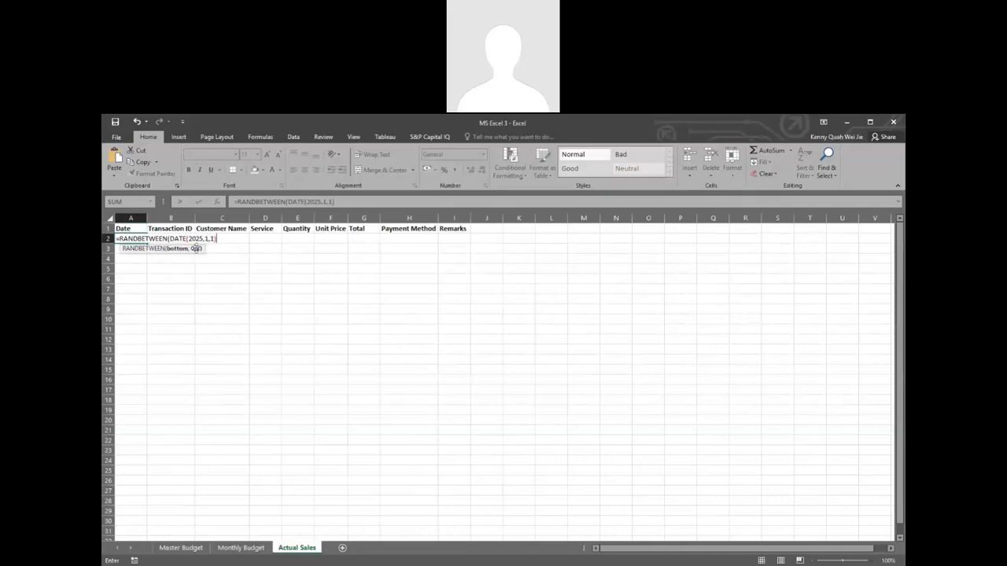
{"action": "type", "text": ","}
{"action": "type", "text": "Dar"}
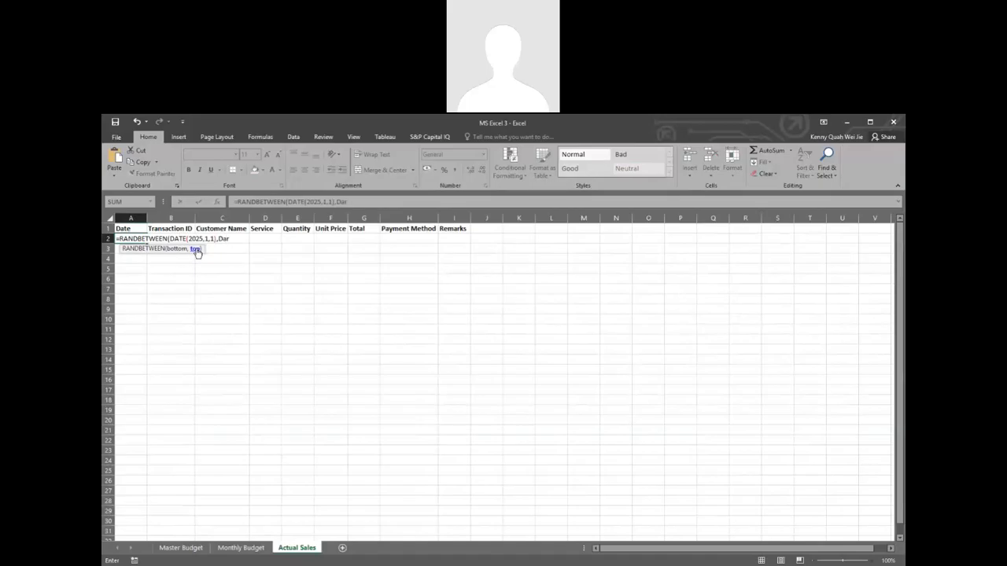
Step: Set the upper bound of the RANDBETWEEN formula to DATE(2025,1,31) and complete the formula in A2
{"action": "key", "text": "BackSpace"}
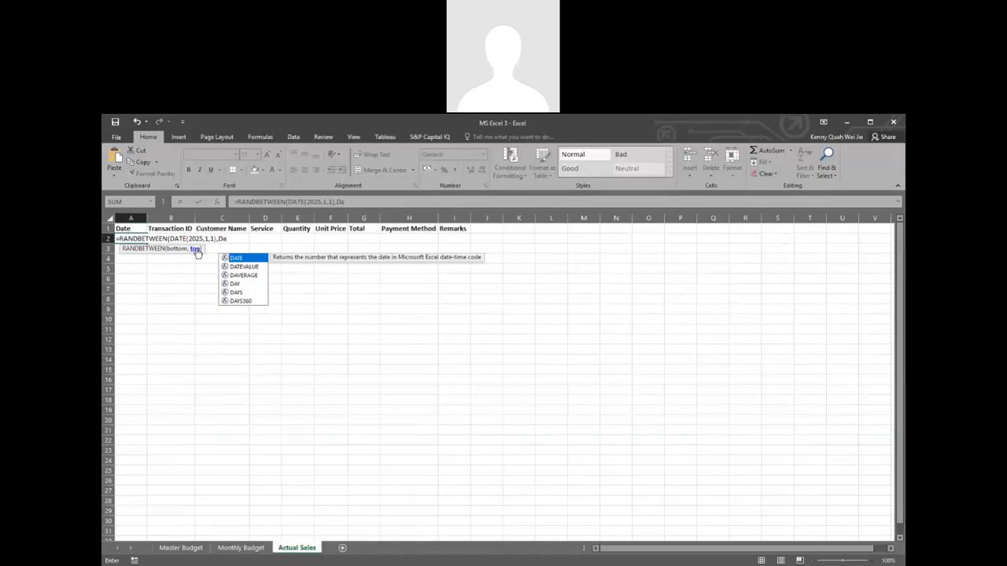
{"action": "double_click", "coordinate": [239, 260]}
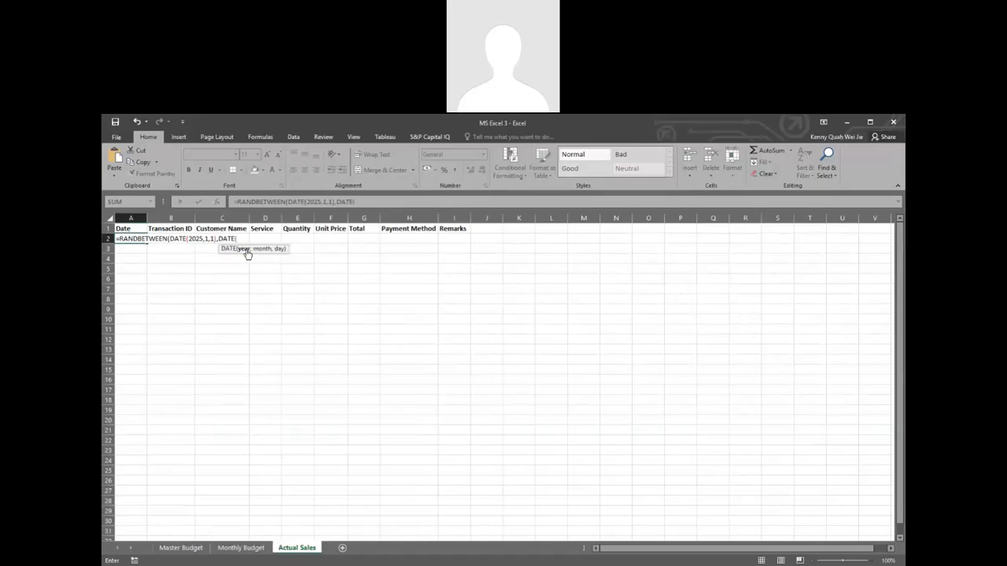
{"action": "type", "text": "2025,1,31)"}
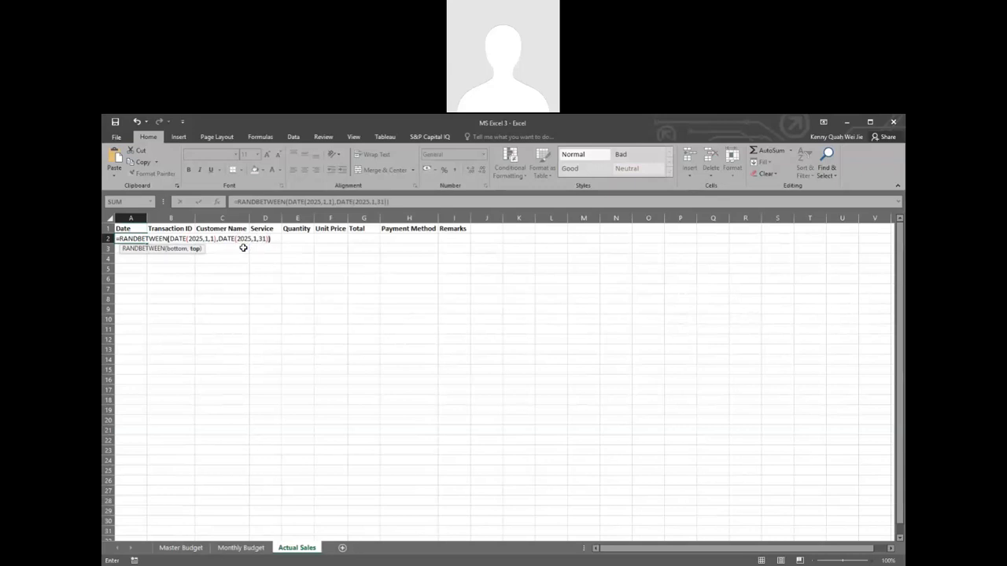
{"action": "type", "text": ")"}
{"action": "key", "text": "Return"}
Step: Try the Short Date and Long Date number formats on cell A2 and settle on Short Date
{"action": "left_click", "coordinate": [138, 238]}
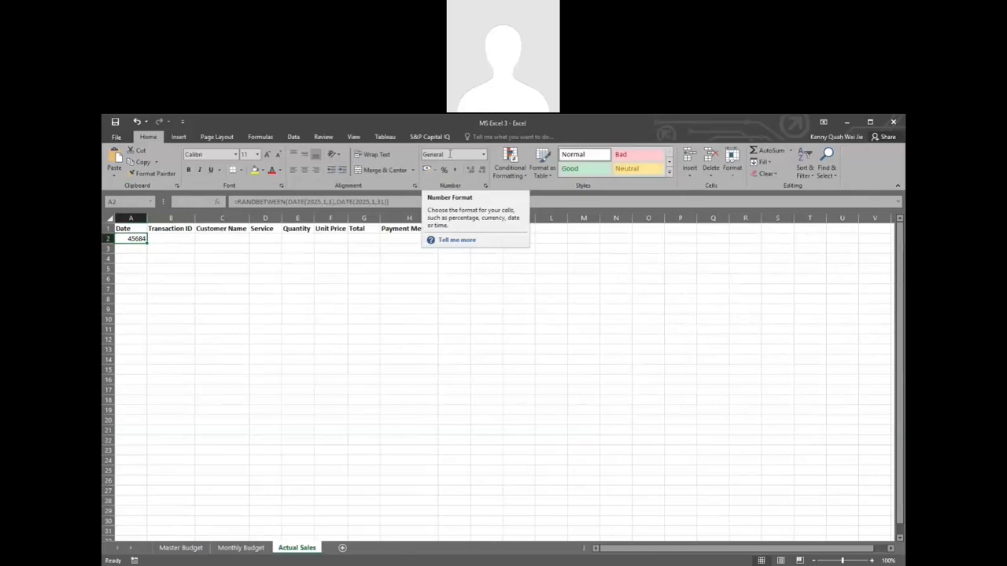
{"action": "left_click", "coordinate": [483, 155]}
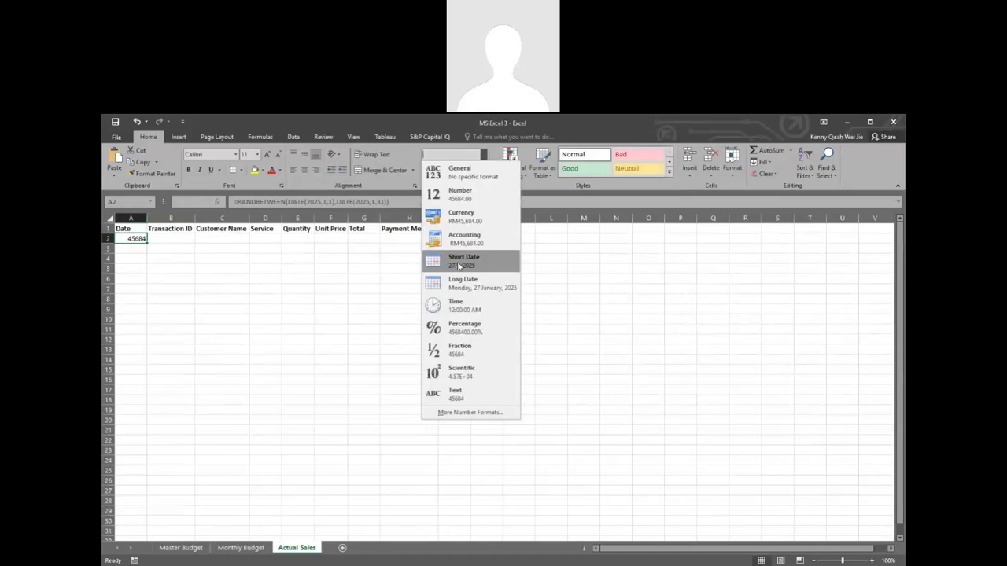
{"action": "left_click", "coordinate": [460, 266]}
{"action": "left_click", "coordinate": [484, 155]}
{"action": "left_click", "coordinate": [446, 290]}
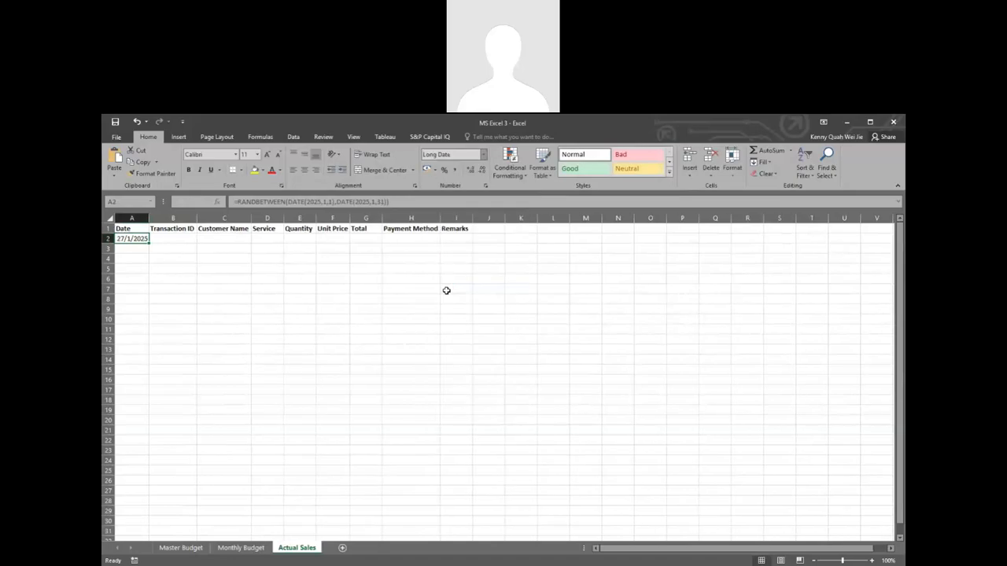
{"action": "left_click", "coordinate": [484, 154]}
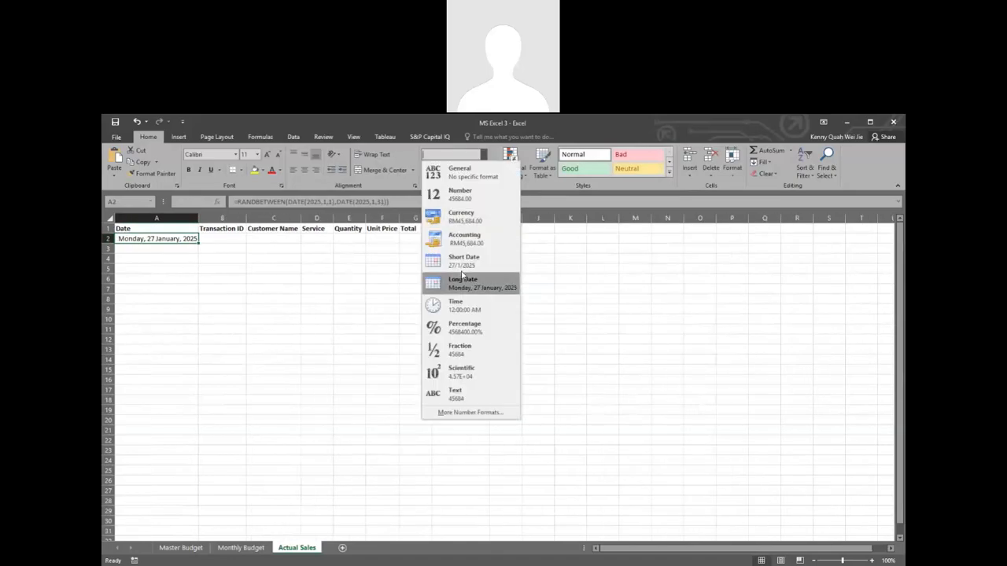
{"action": "left_click", "coordinate": [463, 260]}
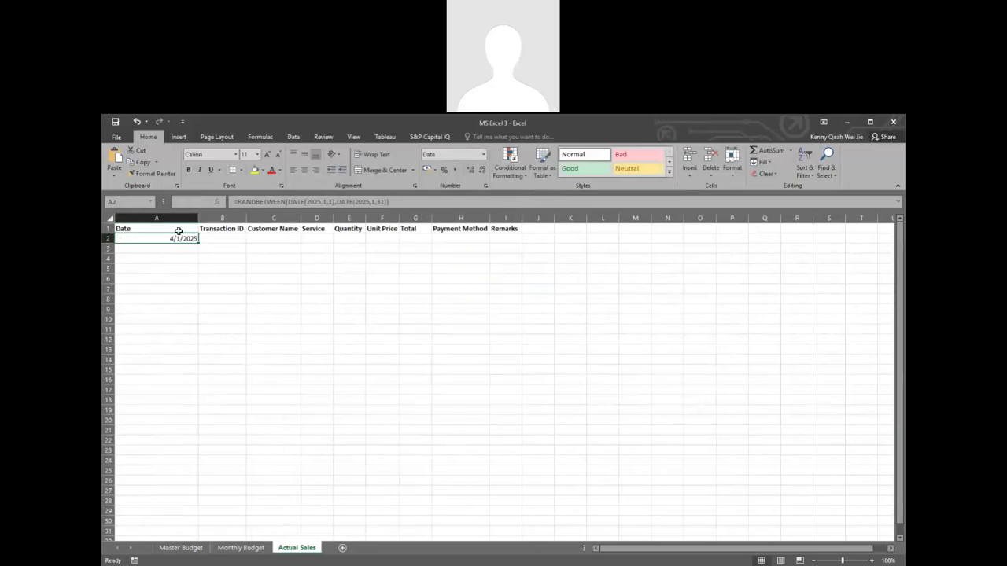
Step: Fit column A's width to the dates and fill the random date formula from A2 down to A51
{"action": "double_click", "coordinate": [199, 218]}
{"action": "left_click_drag", "start_coordinate": [147, 218], "coordinate": [137, 431]}
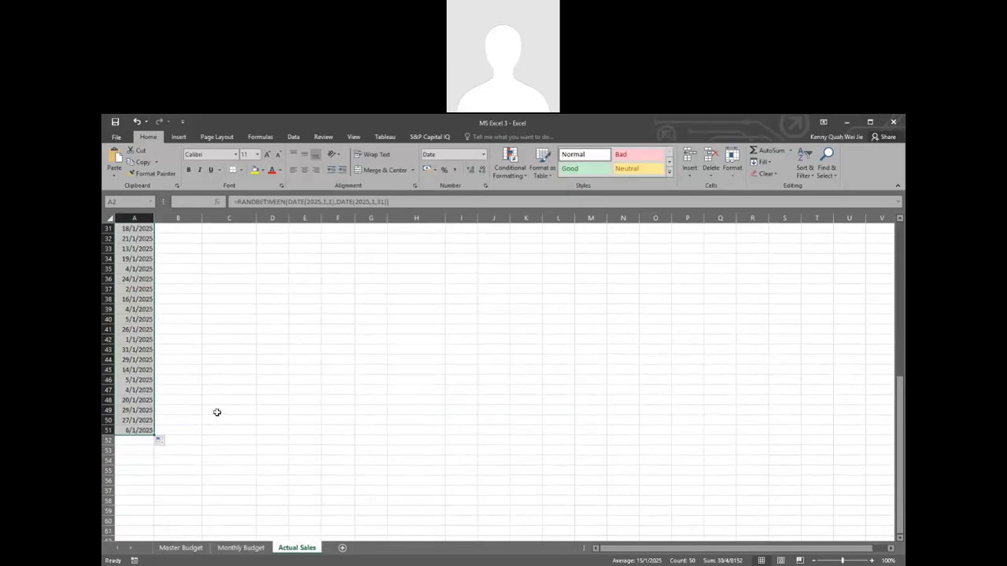
Step: Start the Transaction ID formula in B2 by joining the prefix "TX-" to a TEXT function
{"action": "scroll", "coordinate": [216, 412], "scroll_direction": "up", "scroll_amount": 10}
{"action": "scroll", "coordinate": [217, 412], "scroll_direction": "up", "scroll_amount": 1}
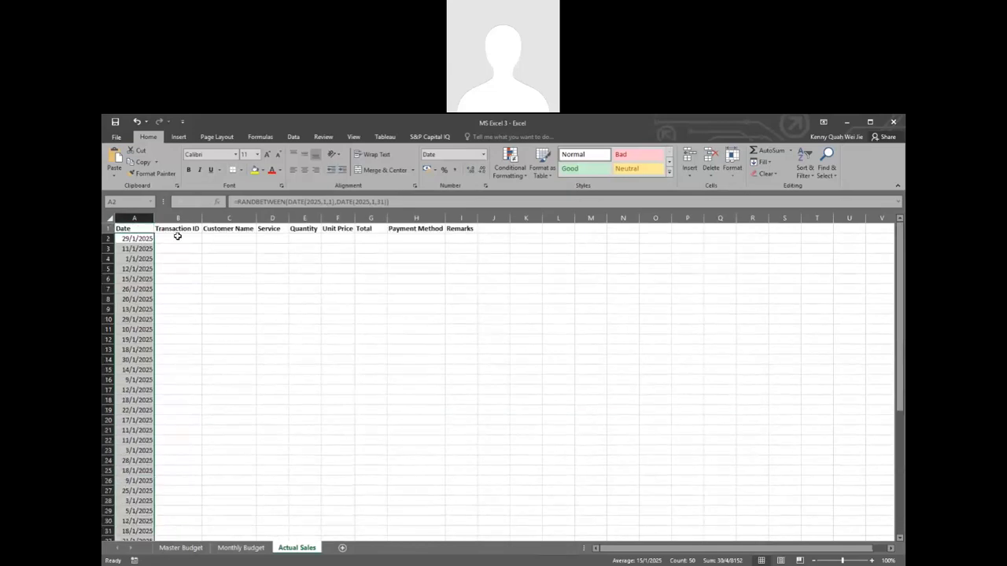
{"action": "left_click", "coordinate": [177, 238]}
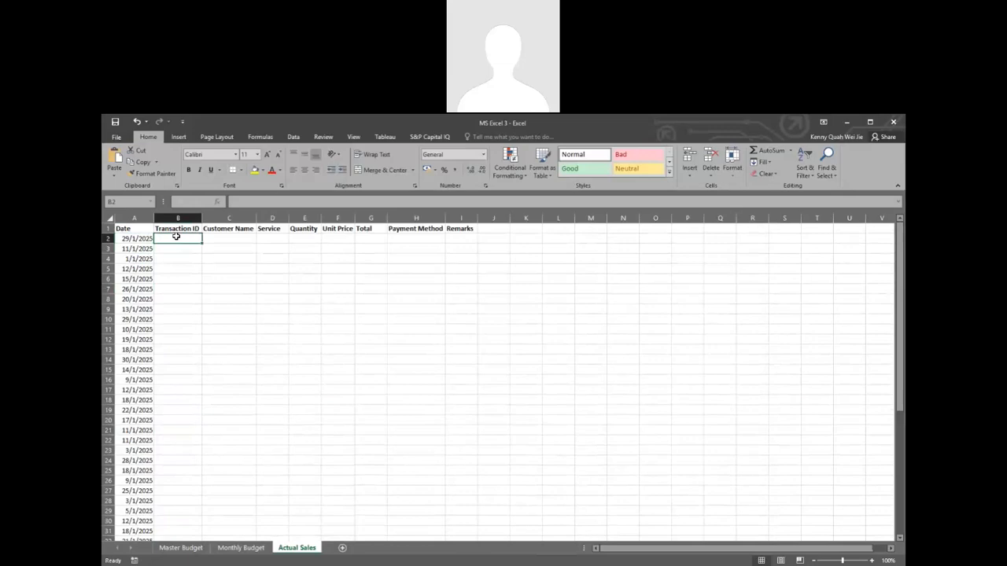
{"action": "double_click", "coordinate": [180, 238]}
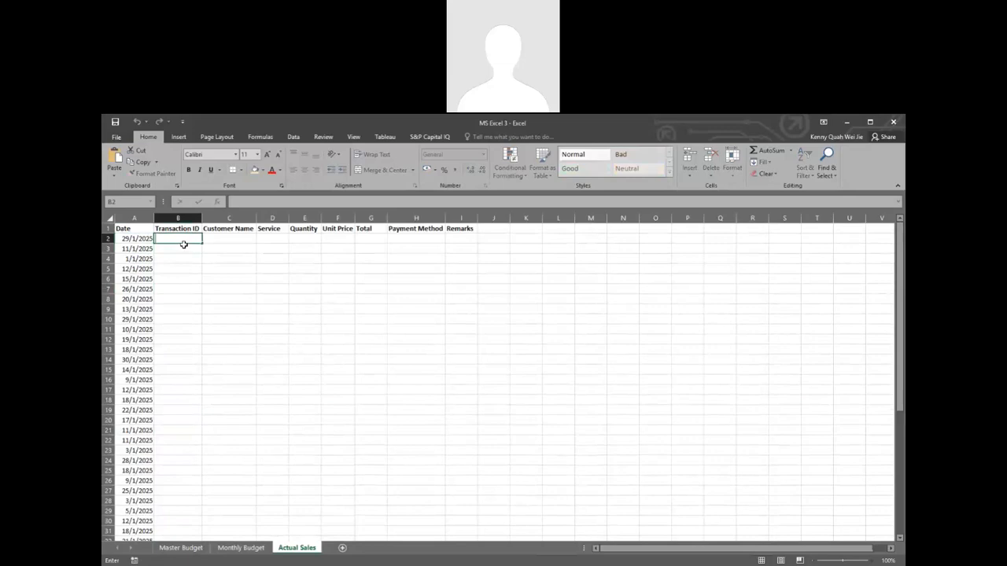
{"action": "type", "text": "="}
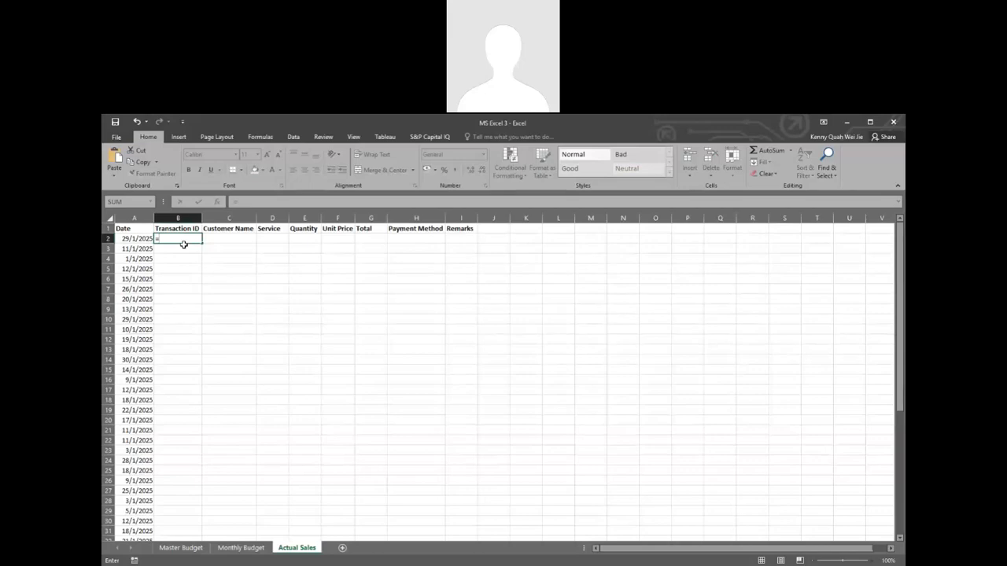
{"action": "type", "text": "\"TX-"}
{"action": "type", "text": "&Text"}
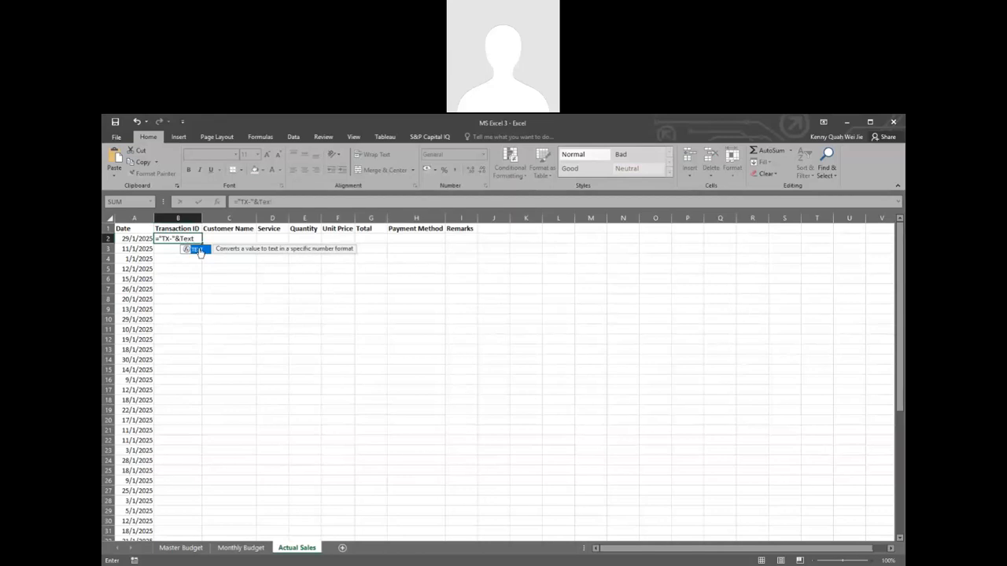
{"action": "double_click", "coordinate": [192, 250]}
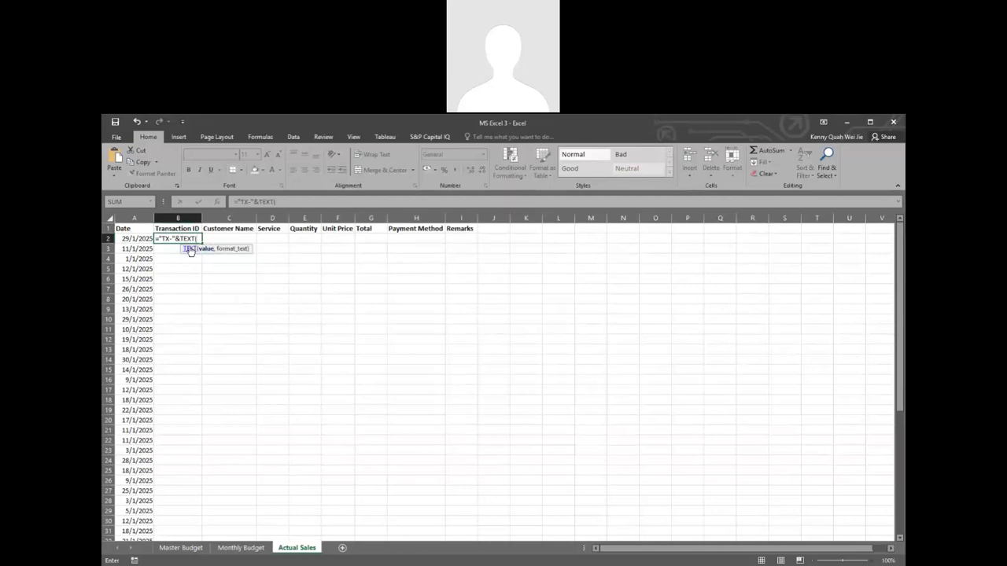
{"action": "left_click", "coordinate": [190, 251]}
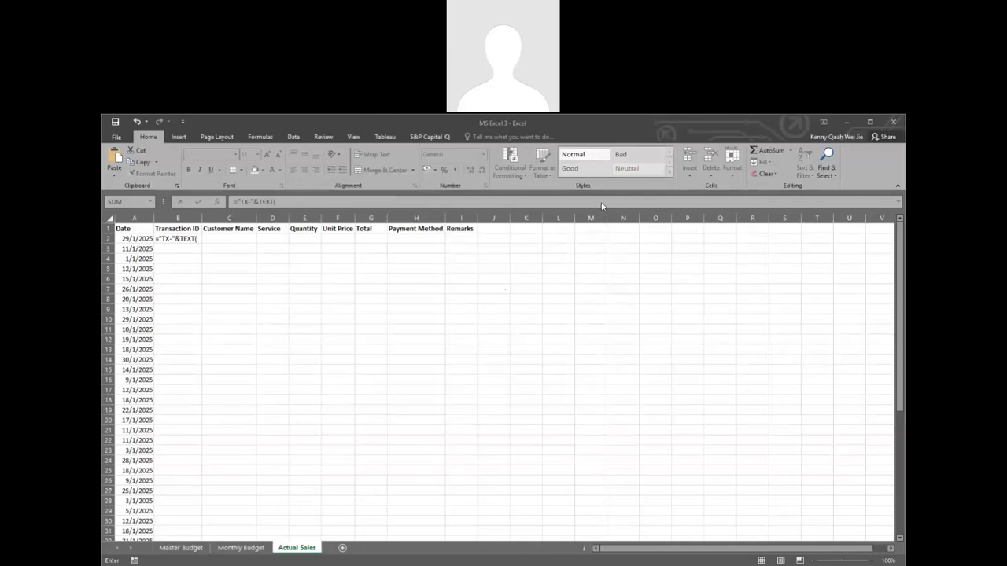
{"action": "left_click", "coordinate": [202, 241]}
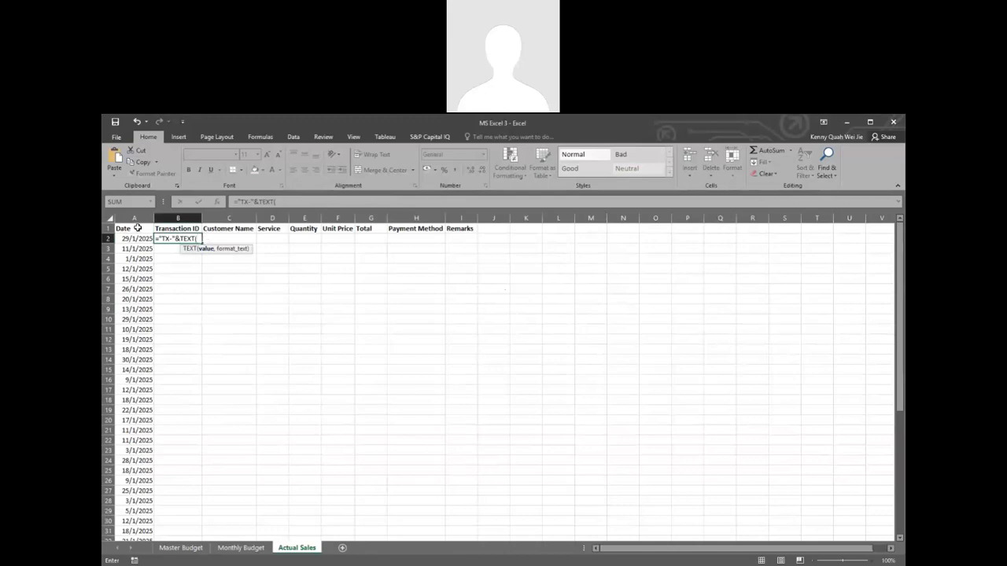
Step: Supply ROW(A1) as the value argument of the TEXT function in B2
{"action": "type", "text": "R"}
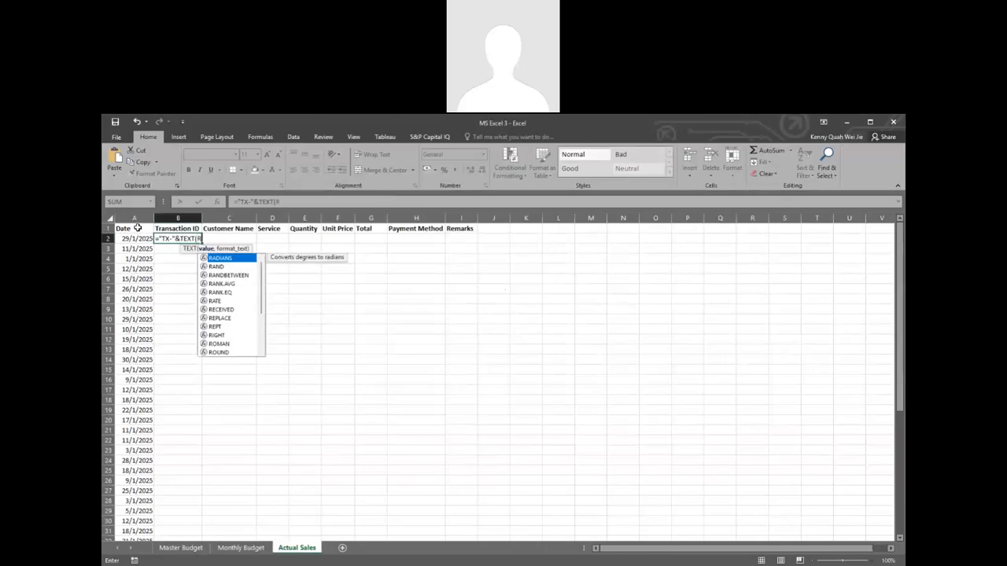
{"action": "type", "text": "ow"}
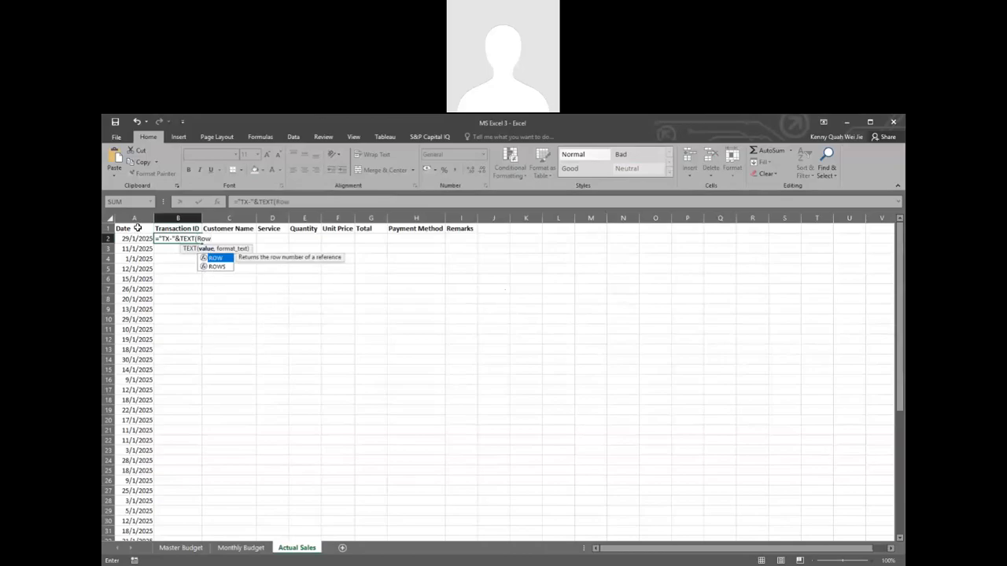
{"action": "double_click", "coordinate": [217, 260]}
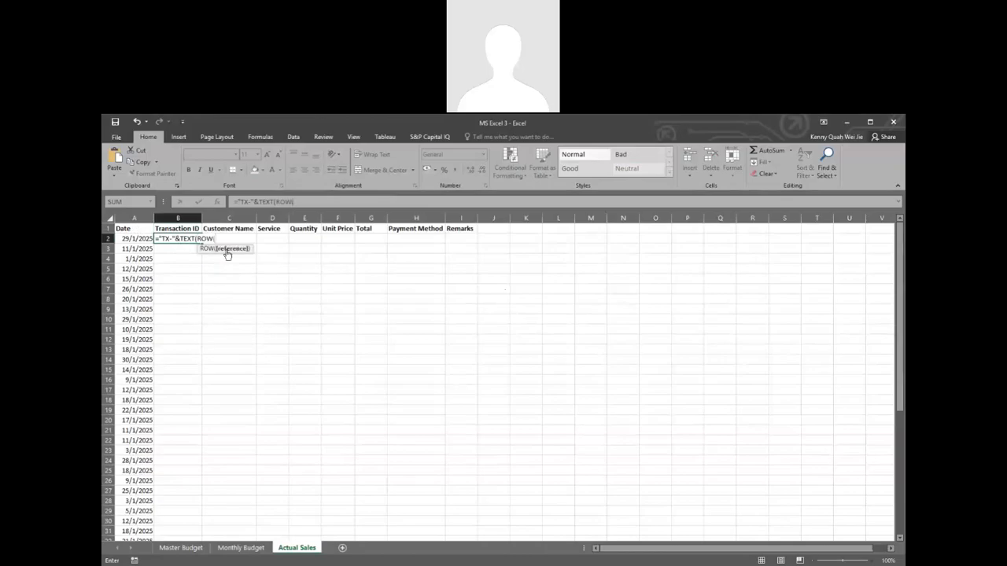
{"action": "left_click", "coordinate": [132, 229]}
{"action": "type", "text": ","}
{"action": "key", "text": "BackSpace"}
{"action": "type", "text": "),"}
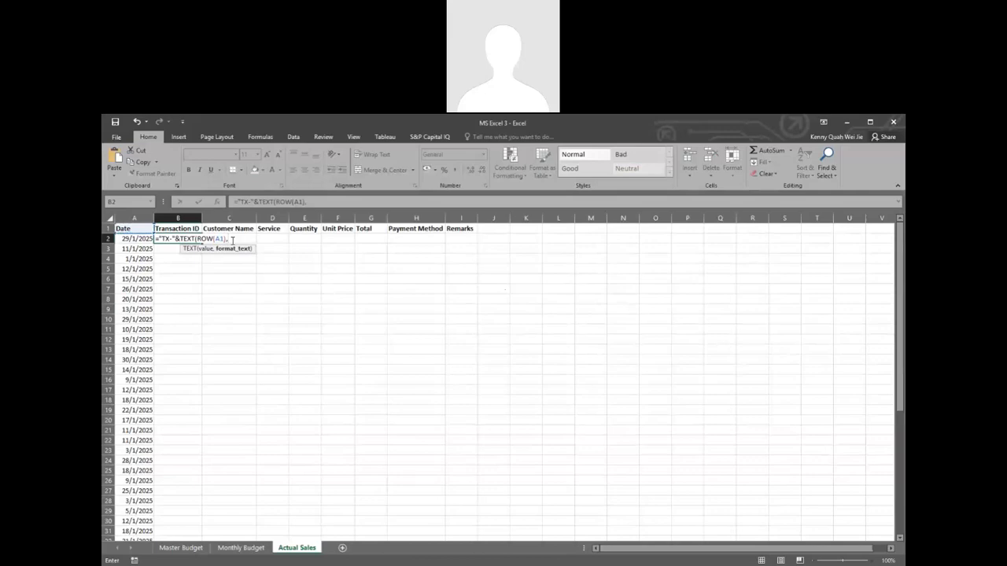
Step: Set the TEXT function's number format to "0000" and complete the Transaction ID formula
{"action": "type", "text": "\"0000\""}
{"action": "key", "text": "Return"}
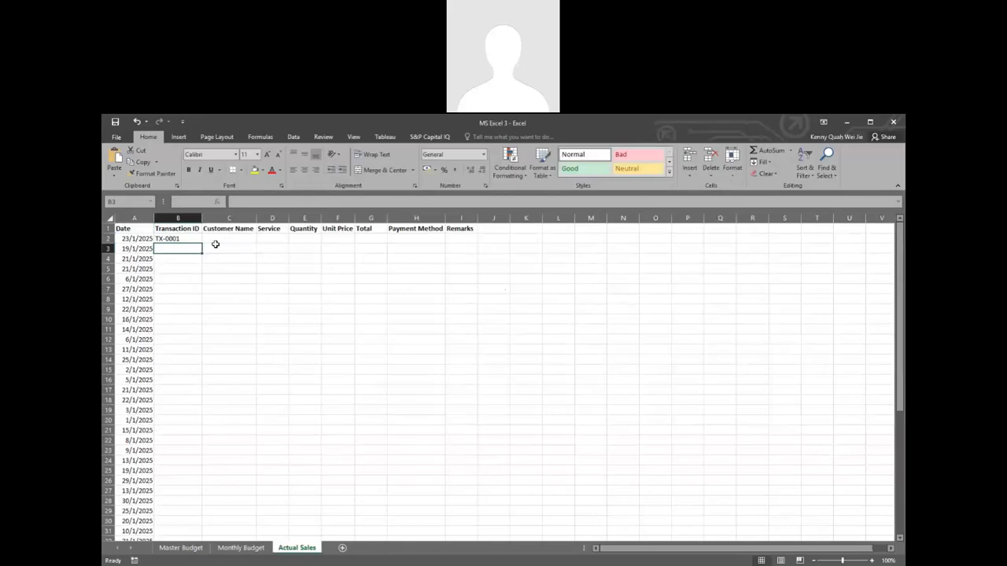
Step: Fill the Transaction ID formula from B2 down to B51 and check the IDs through the last row
{"action": "left_click", "coordinate": [178, 240]}
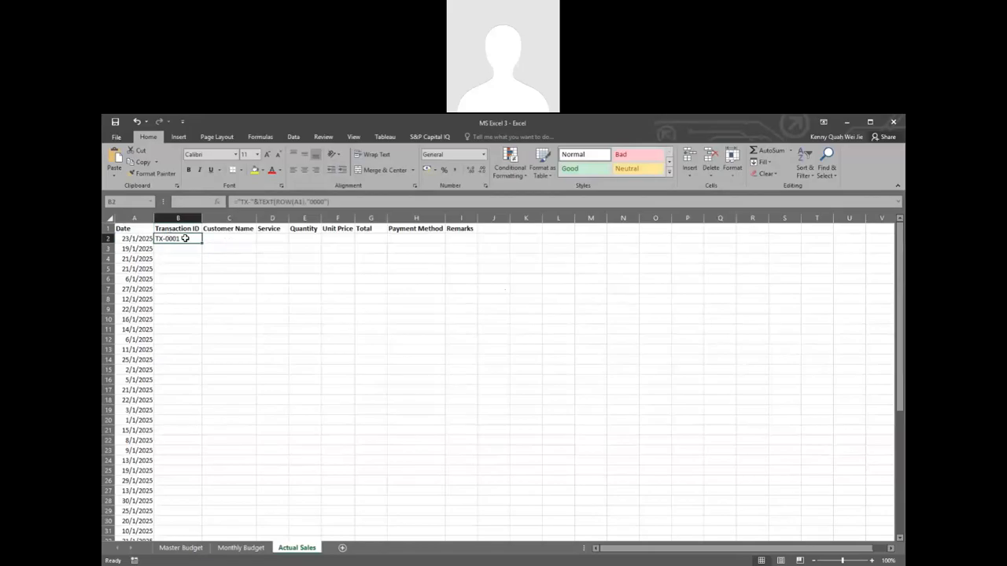
{"action": "double_click", "coordinate": [187, 238]}
{"action": "key", "text": "Escape"}
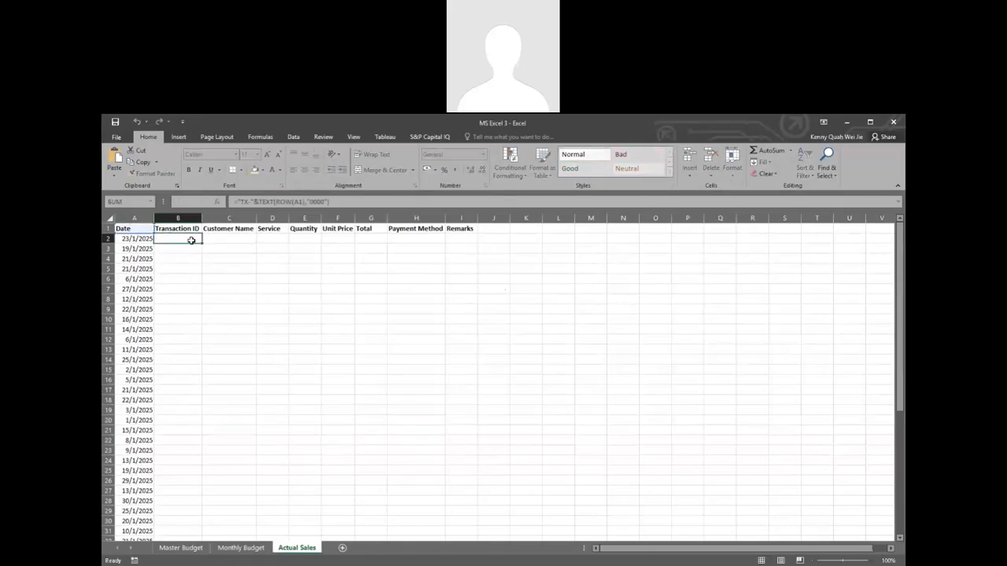
{"action": "double_click", "coordinate": [204, 243]}
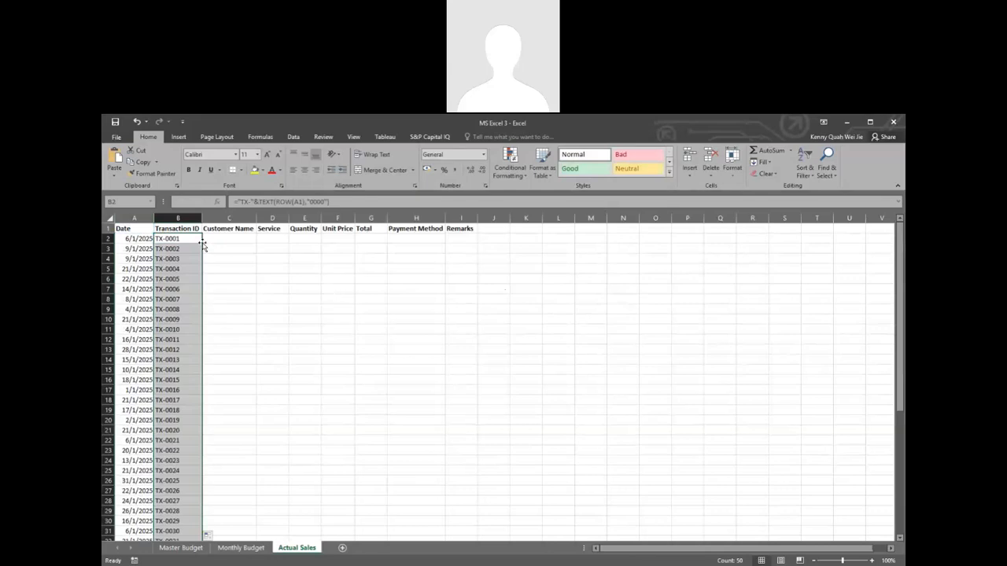
{"action": "scroll", "coordinate": [202, 245], "scroll_direction": "down", "scroll_amount": 3}
{"action": "scroll", "coordinate": [203, 244], "scroll_direction": "down", "scroll_amount": 7}
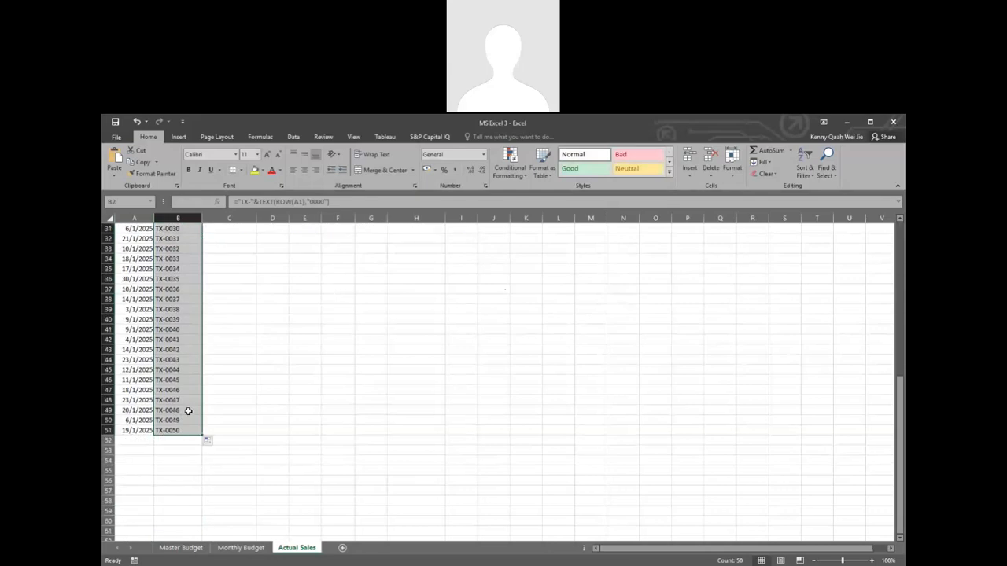
{"action": "scroll", "coordinate": [187, 369], "scroll_direction": "up", "scroll_amount": 9}
{"action": "scroll", "coordinate": [187, 335], "scroll_direction": "up", "scroll_amount": 1}
{"action": "left_click", "coordinate": [177, 240]}
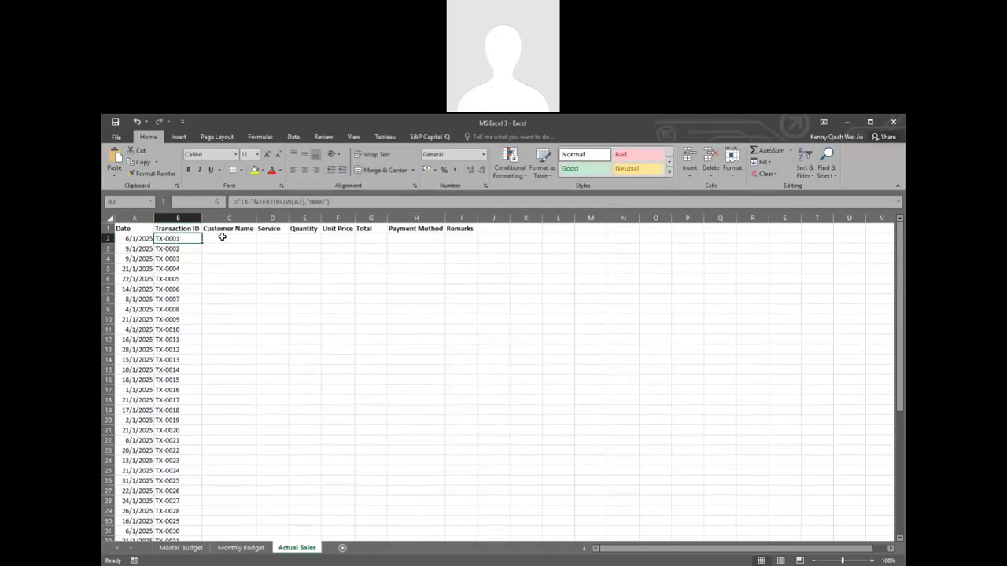
Step: Enter Customer 1 in cell L2 as the first entry of a helper customer list
{"action": "left_click", "coordinate": [222, 236]}
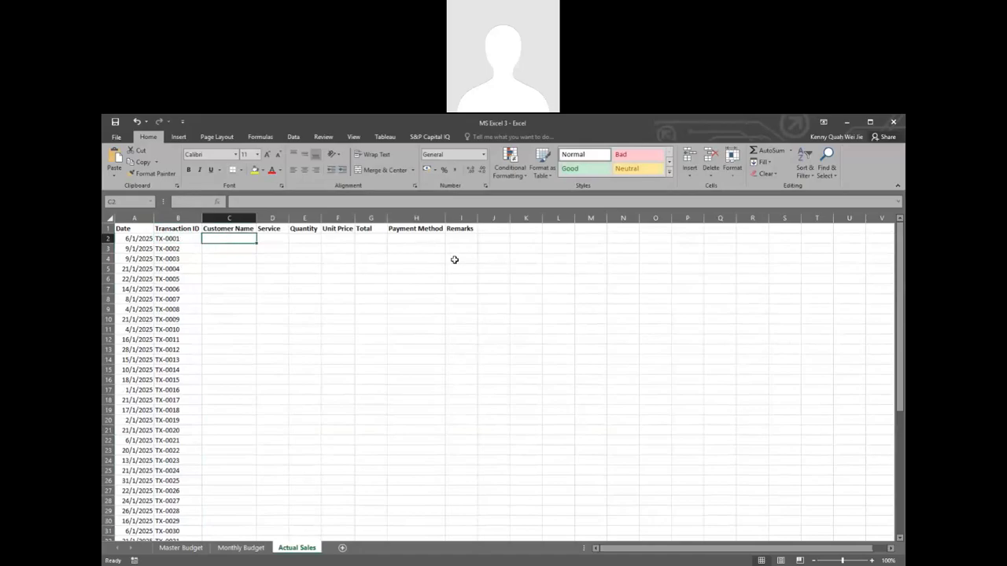
{"action": "left_click", "coordinate": [566, 237]}
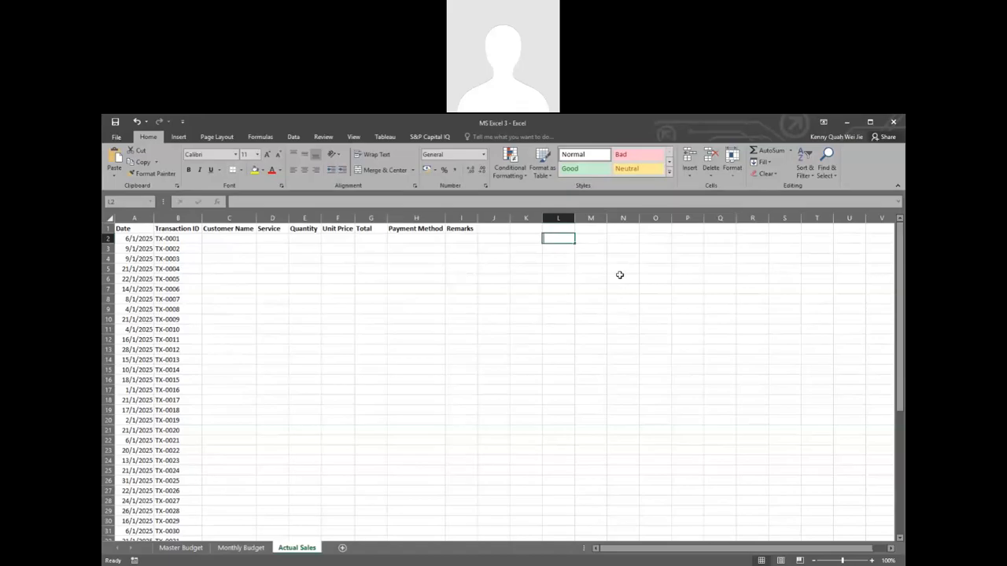
{"action": "type", "text": "Customer"}
{"action": "key", "text": "Return"}
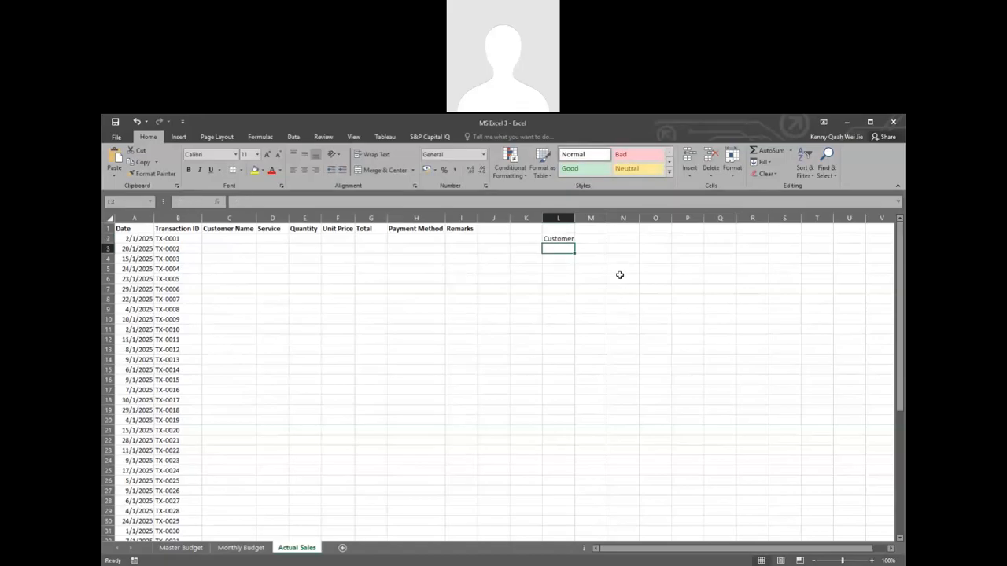
{"action": "double_click", "coordinate": [573, 239]}
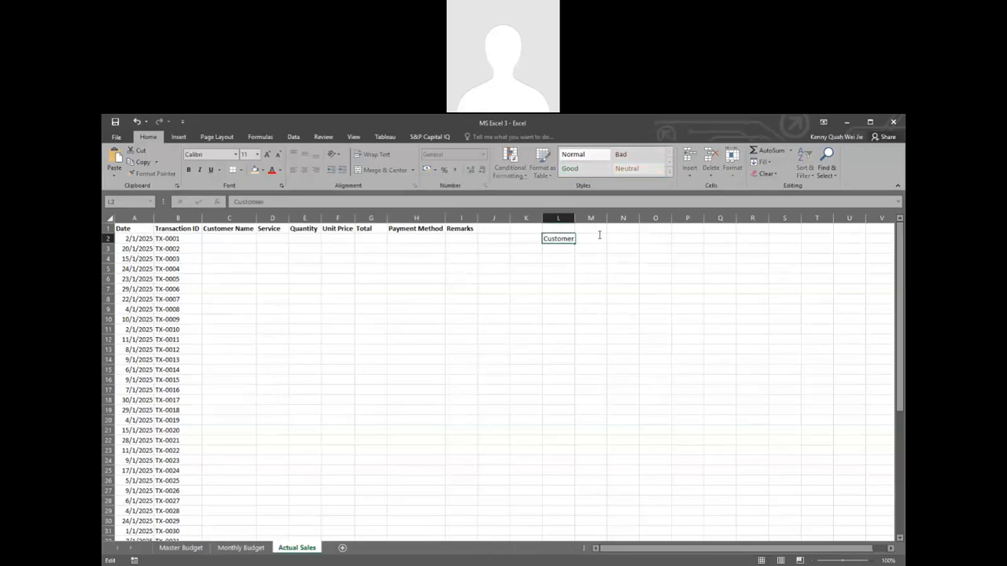
{"action": "type", "text": "1"}
{"action": "key", "text": "Return"}
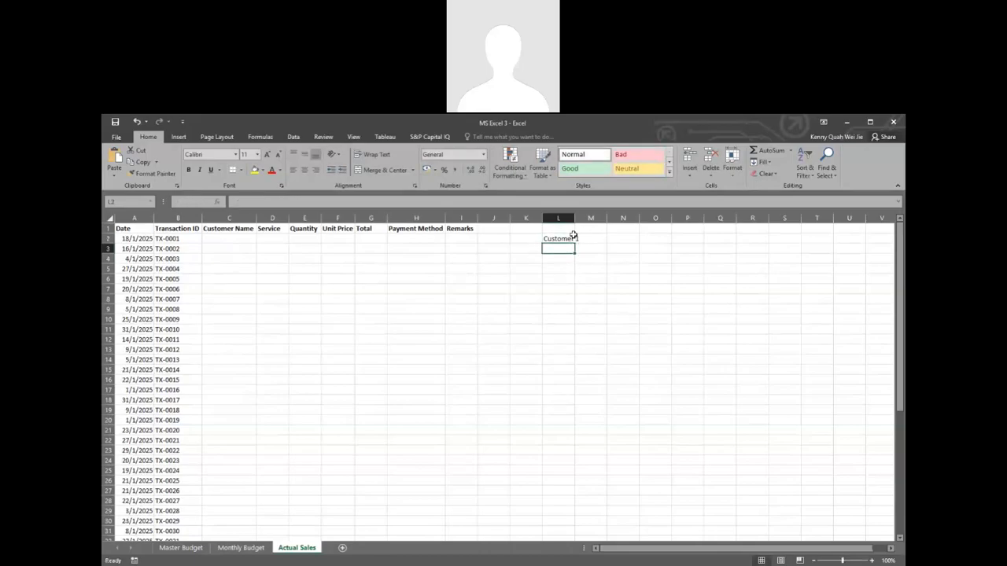
Step: Fit column L's width to its text and extend the customer series down to Customer 10 in L11
{"action": "left_click", "coordinate": [572, 238]}
{"action": "double_click", "coordinate": [575, 218]}
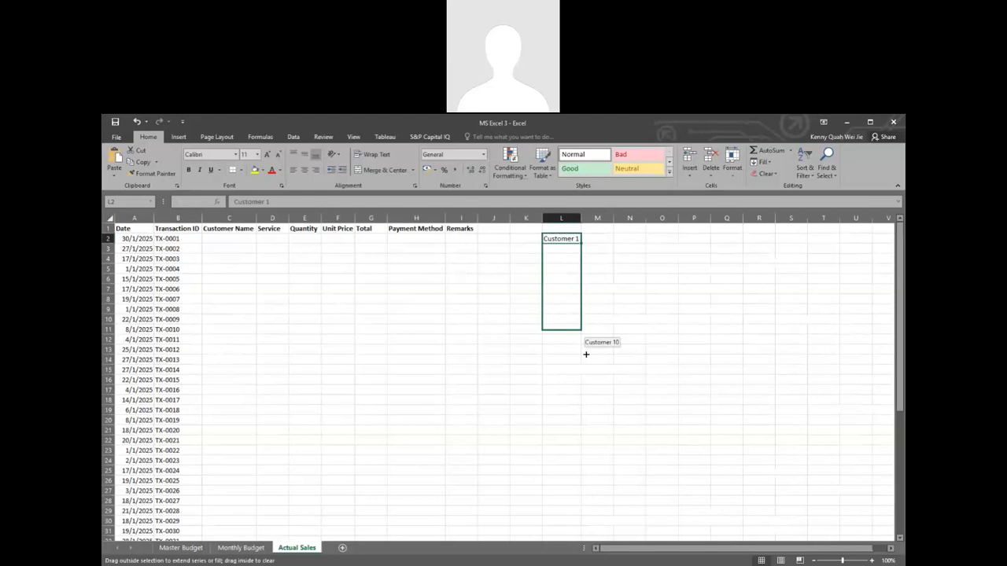
{"action": "left_click_drag", "start_coordinate": [586, 355], "coordinate": [585, 338]}
{"action": "left_click", "coordinate": [139, 240]}
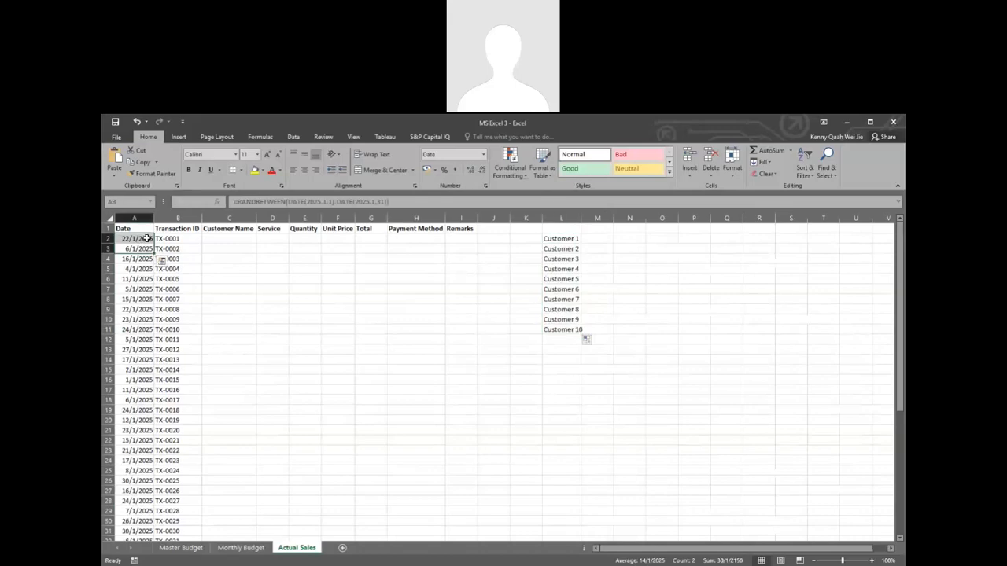
{"action": "left_click", "coordinate": [555, 250]}
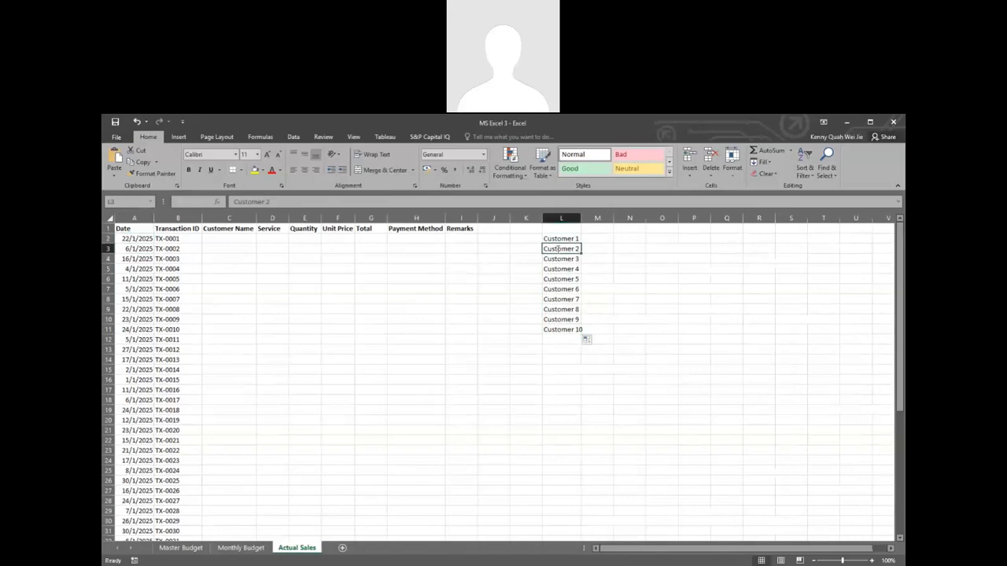
{"action": "double_click", "coordinate": [558, 249]}
{"action": "key", "text": "Return"}
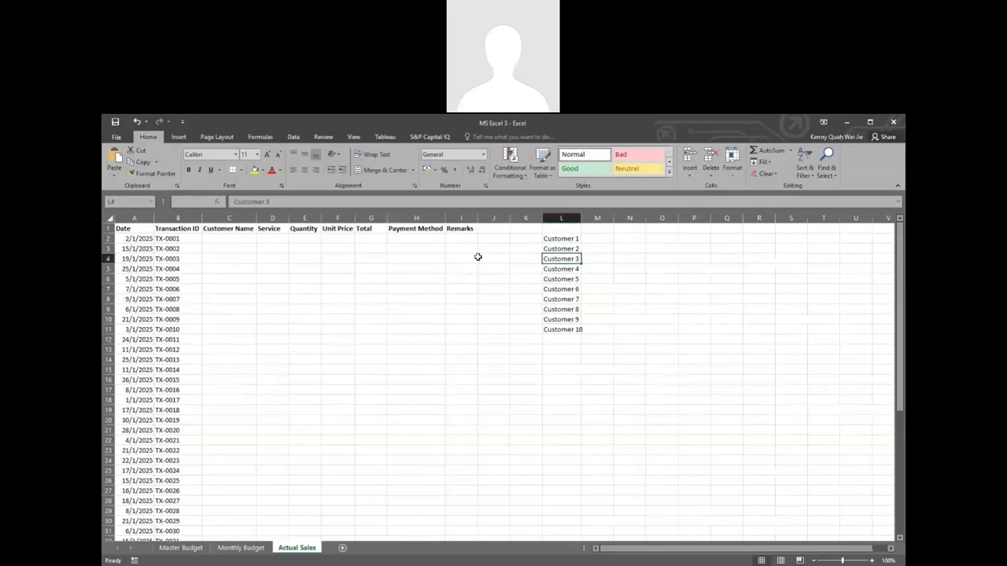
{"action": "left_click", "coordinate": [339, 279]}
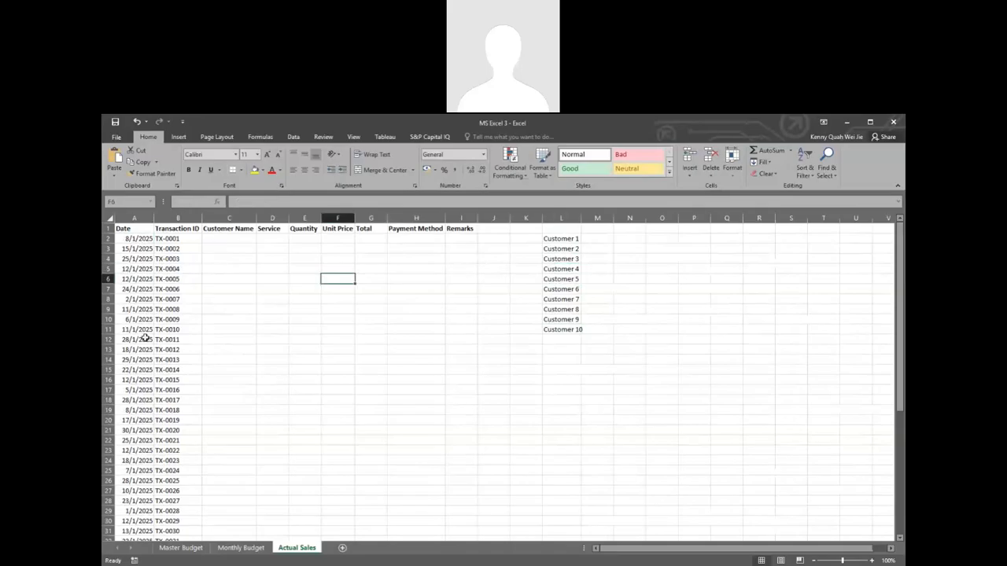
{"action": "scroll", "coordinate": [170, 380], "scroll_direction": "down", "scroll_amount": 4}
{"action": "scroll", "coordinate": [170, 381], "scroll_direction": "up", "scroll_amount": 4}
Step: Start an INDEX formula in C2 with the customer list L2:L11 as its array
{"action": "left_click", "coordinate": [233, 239]}
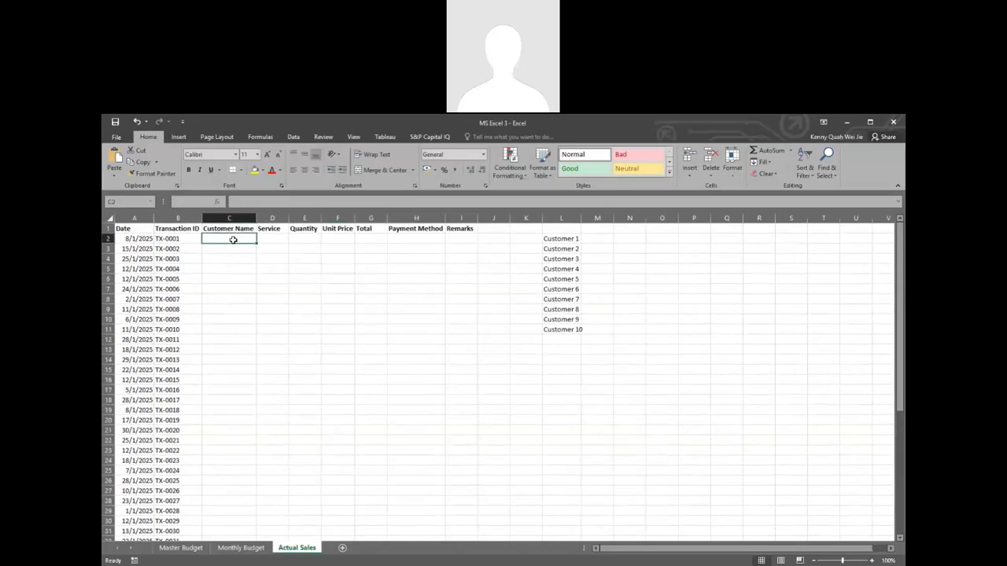
{"action": "type", "text": "="}
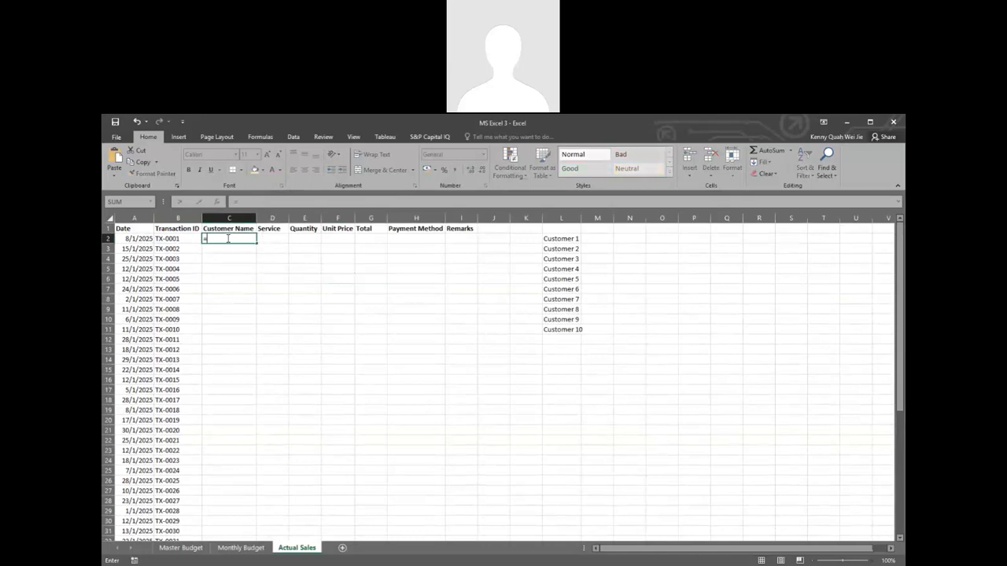
{"action": "type", "text": "Inde"}
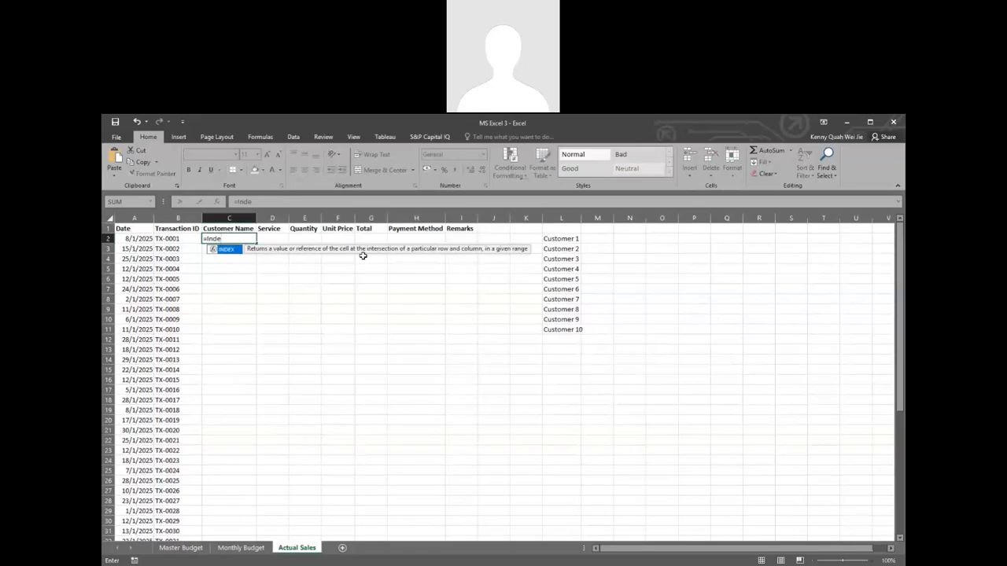
{"action": "double_click", "coordinate": [229, 249]}
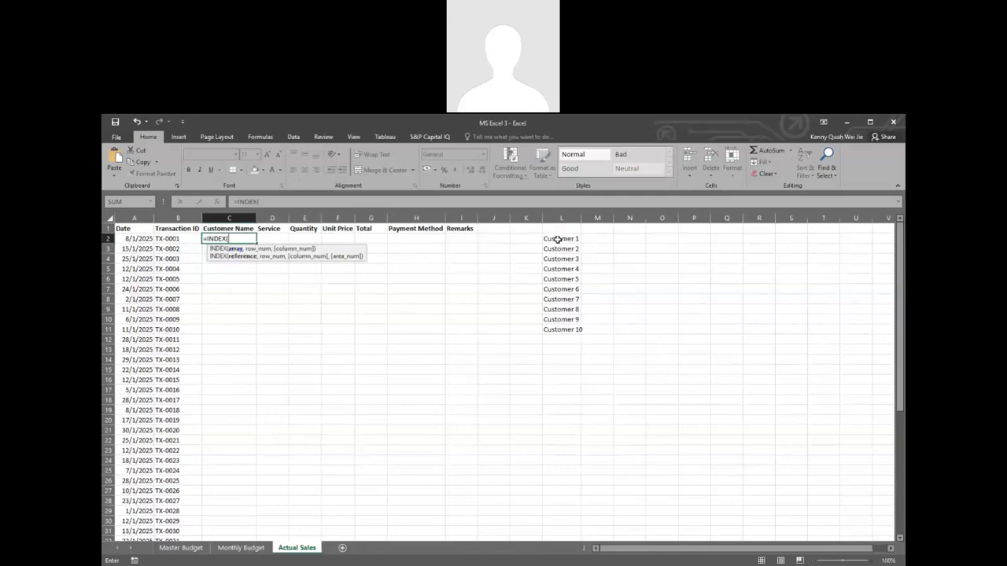
{"action": "left_click_drag", "start_coordinate": [557, 239], "coordinate": [552, 330]}
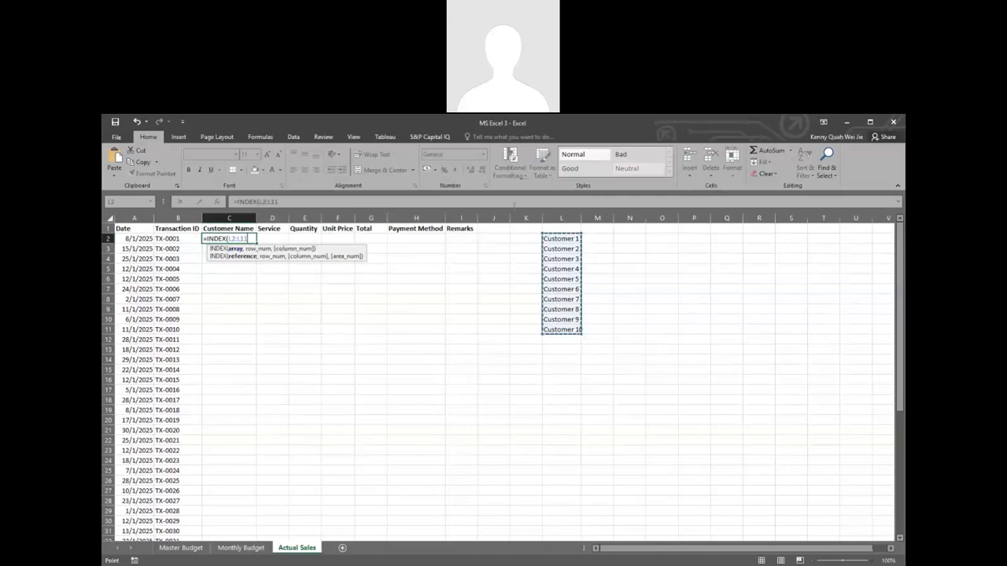
Step: Make the INDEX array in C2 the absolute range $L$2:$L$11 and continue to the row number argument
{"action": "left_click", "coordinate": [231, 239]}
{"action": "key", "text": "F4"}
{"action": "left_click", "coordinate": [252, 238]}
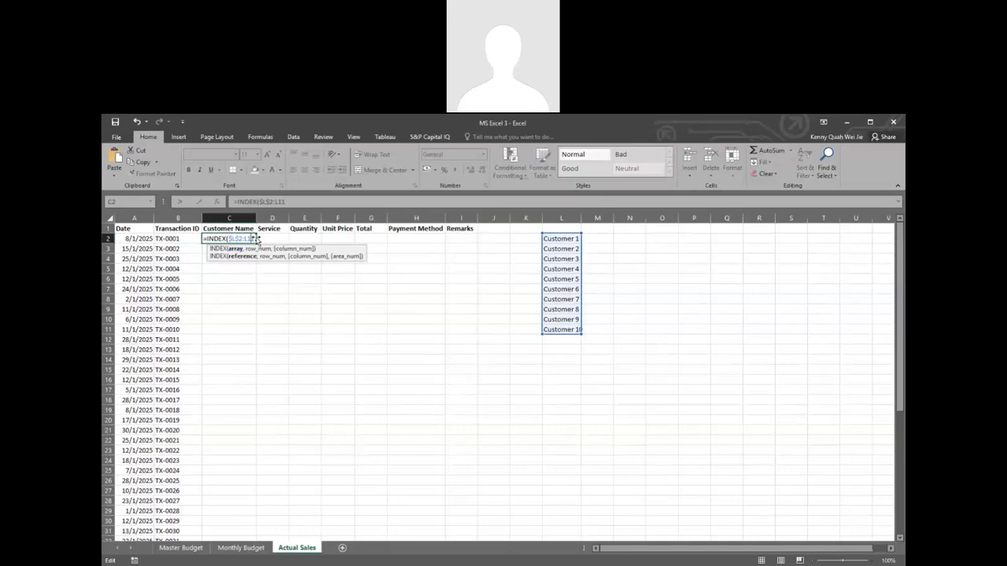
{"action": "key", "text": "F4"}
{"action": "left_click", "coordinate": [261, 239]}
{"action": "type", "text": ","}
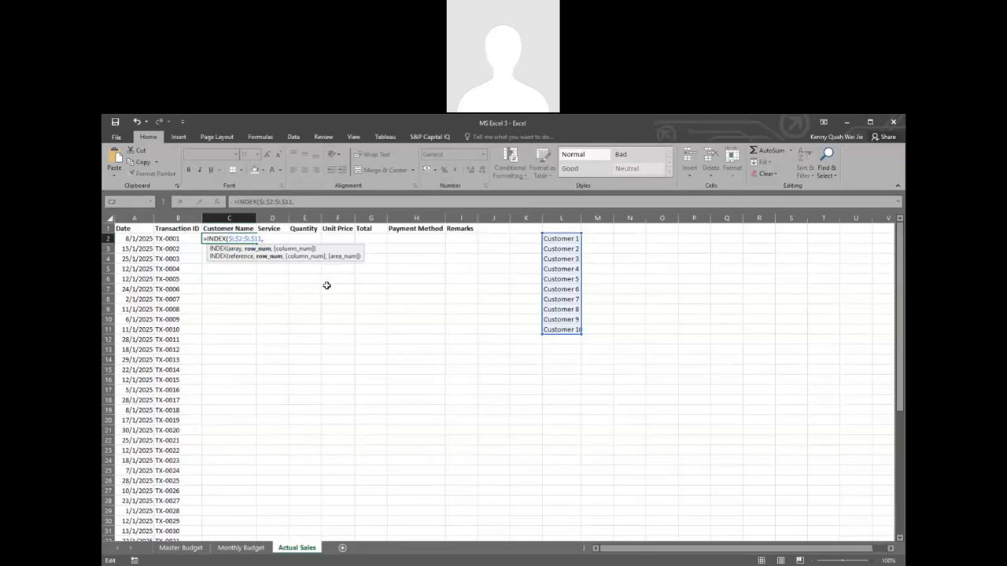
Step: Add RANDBETWEEN as the row number in C2's INDEX formula, with 1 as its lower bound
{"action": "type", "text": "R"}
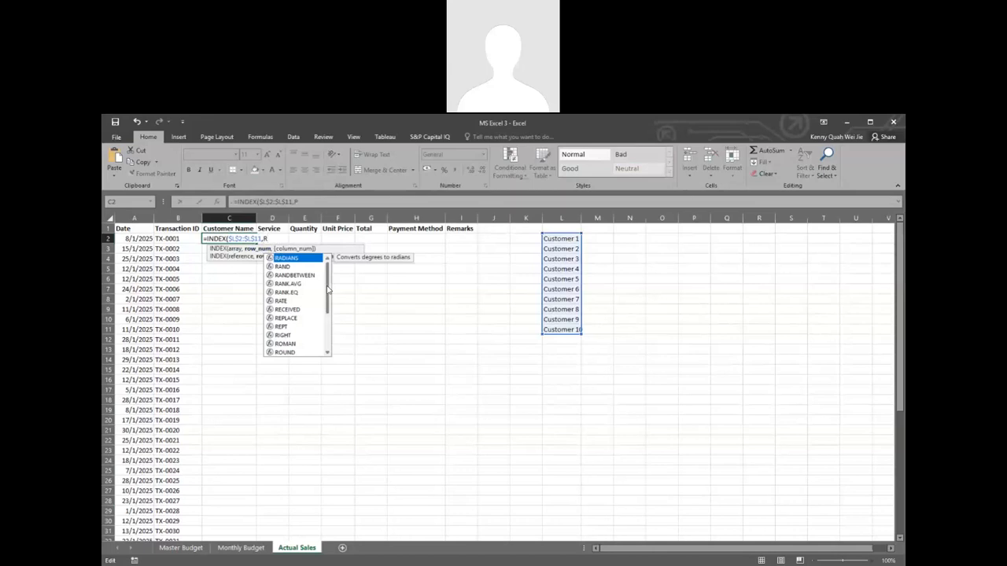
{"action": "type", "text": "and"}
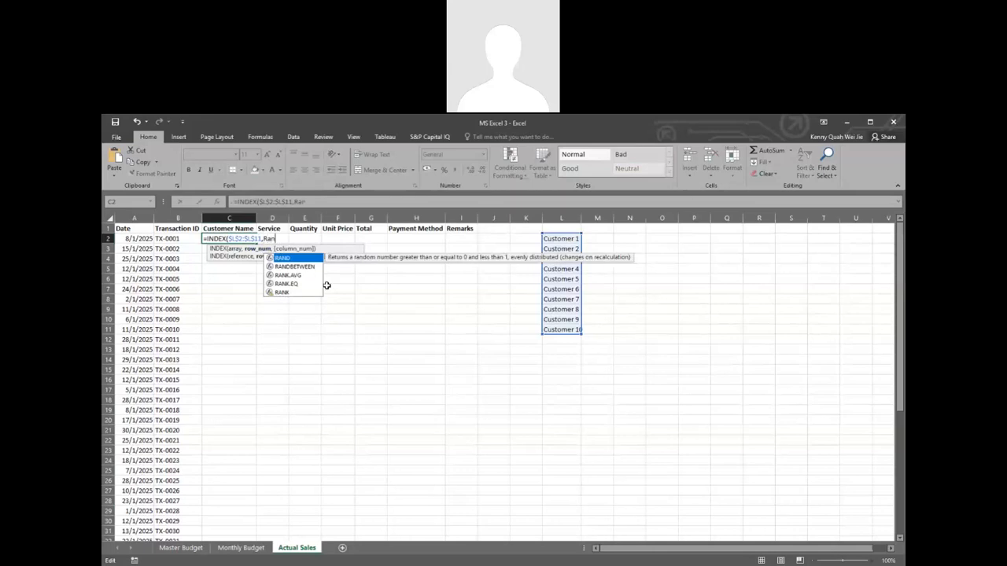
{"action": "double_click", "coordinate": [305, 267]}
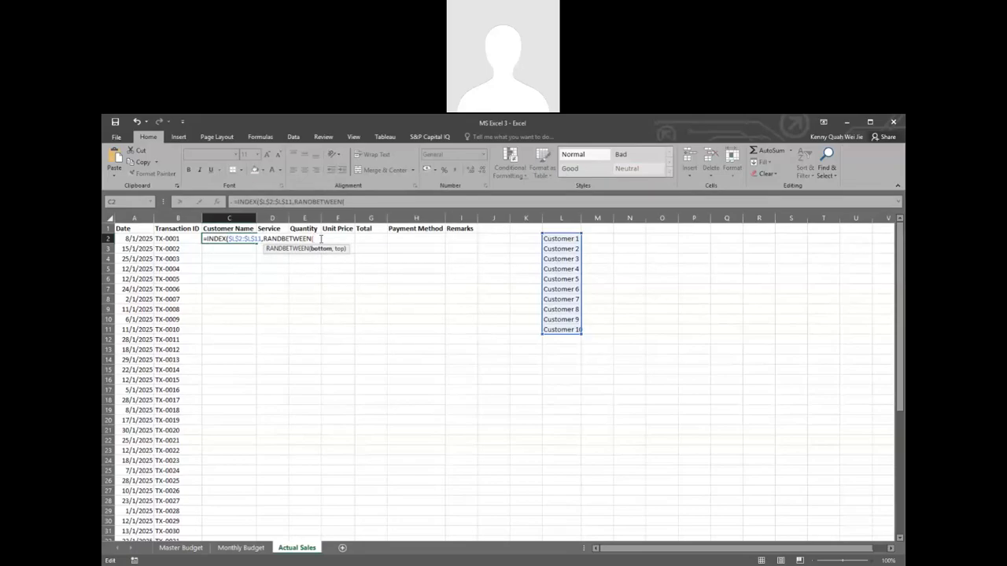
{"action": "type", "text": "1,"}
Step: Use COUNT of $L$2:$L$11 as RANDBETWEEN's upper bound, then close and enter the formula in C2
{"action": "type", "text": "Coun"}
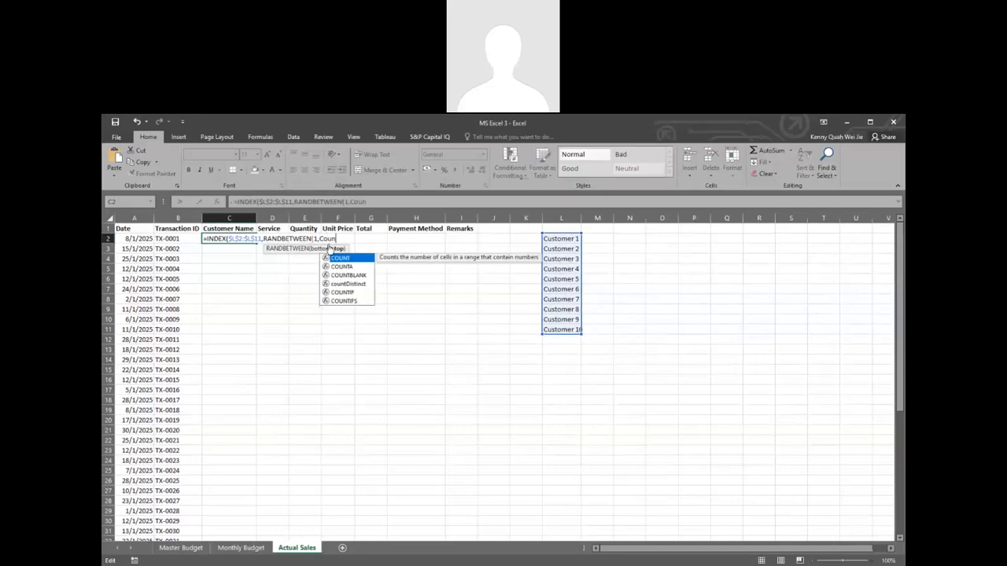
{"action": "double_click", "coordinate": [338, 260]}
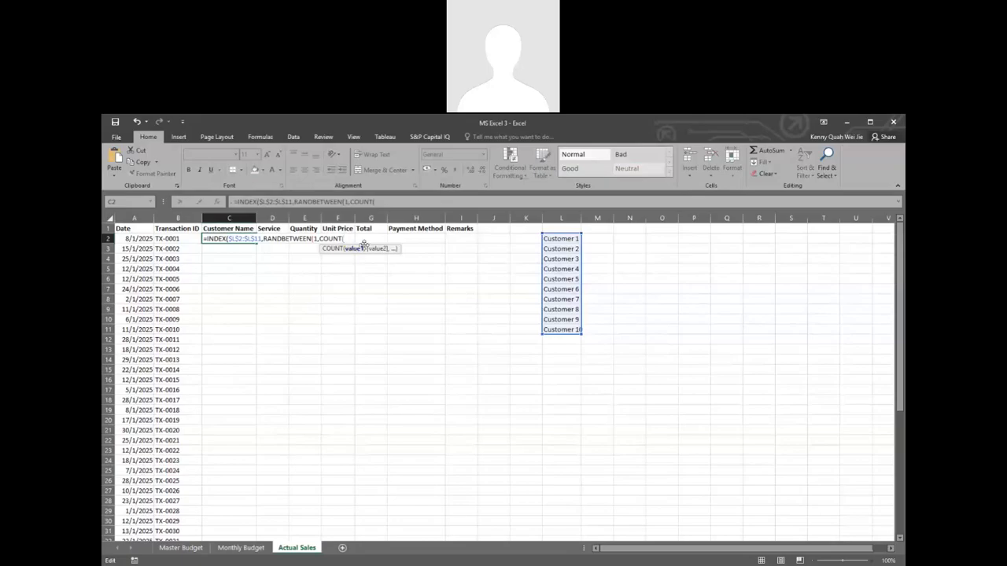
{"action": "left_click", "coordinate": [561, 238]}
{"action": "left_click_drag", "start_coordinate": [556, 258], "coordinate": [561, 330]}
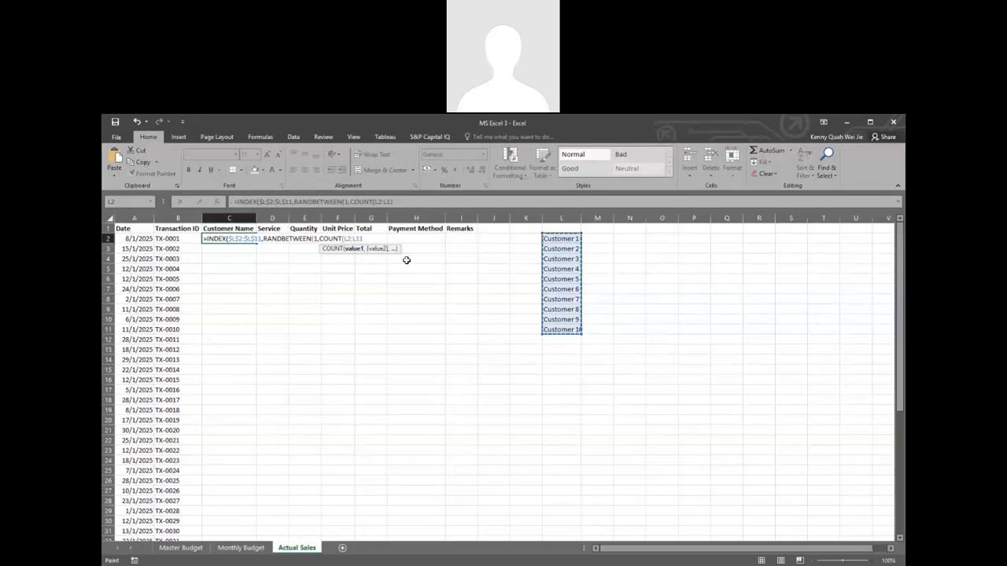
{"action": "left_click", "coordinate": [347, 238]}
{"action": "key", "text": "F4"}
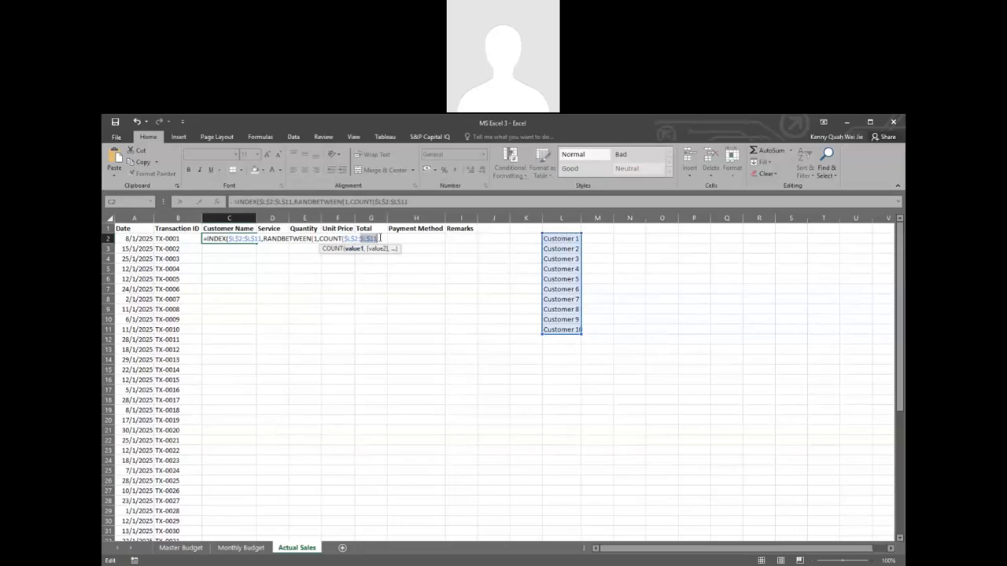
{"action": "left_click", "coordinate": [384, 237]}
{"action": "type", "text": ")"}
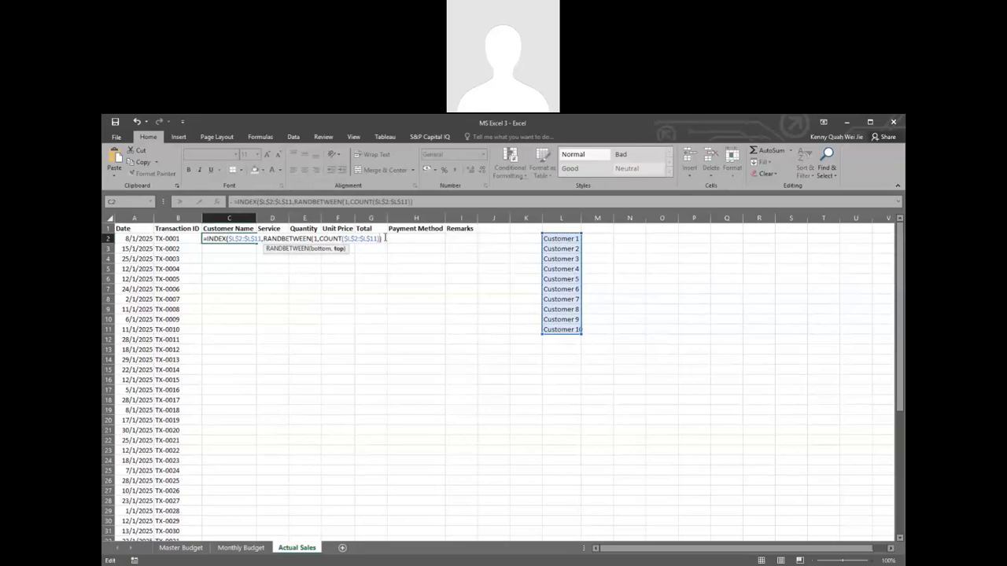
{"action": "type", "text": ")"}
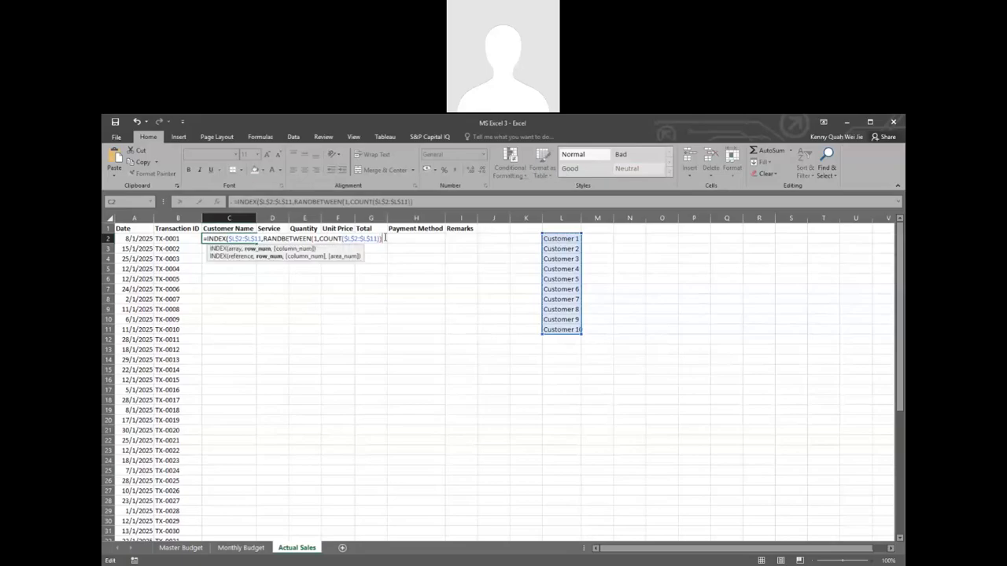
{"action": "type", "text": ")"}
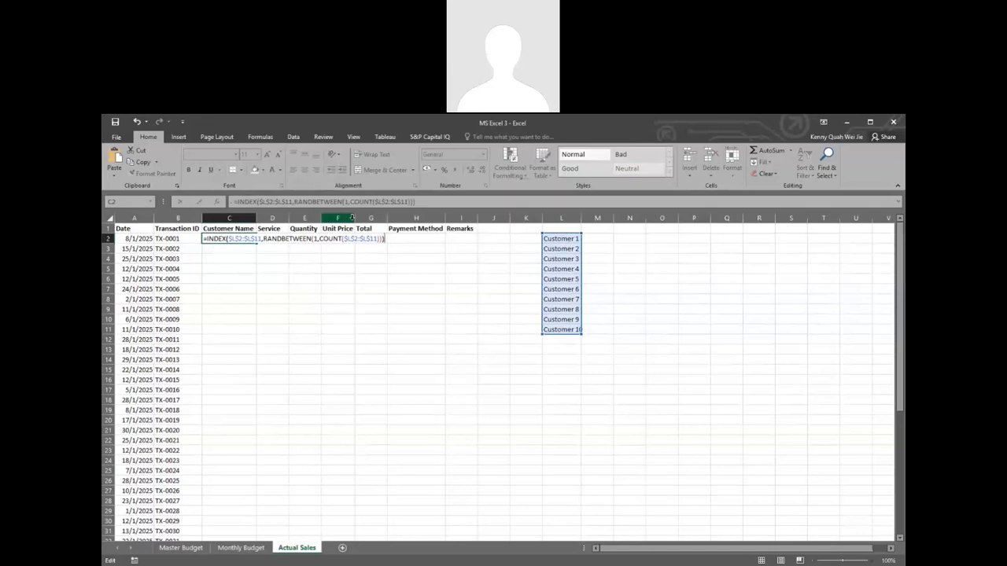
{"action": "key", "text": "Return"}
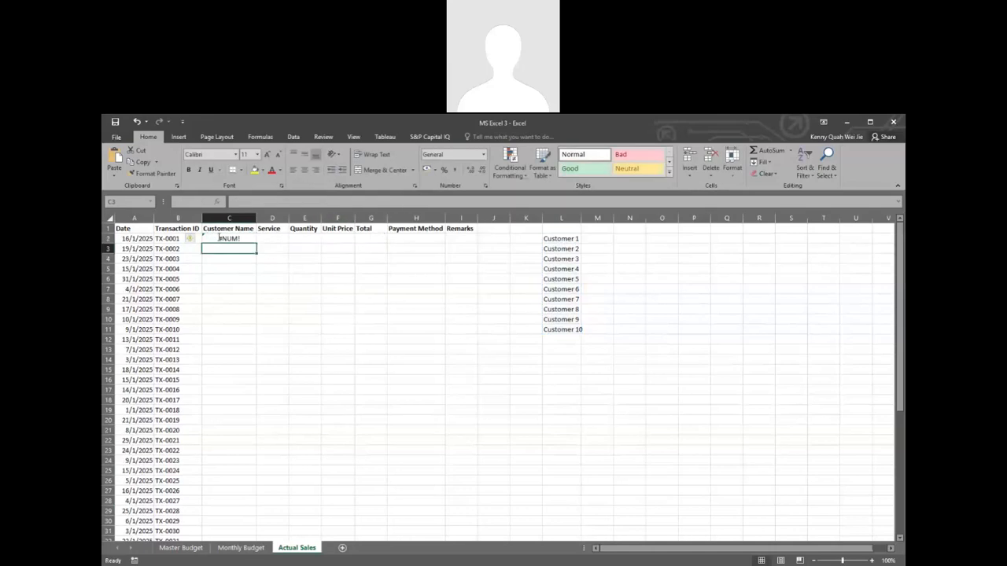
Step: Review the arguments of C2's formula and change COUNT to COUNTA so the text entries are counted
{"action": "double_click", "coordinate": [220, 238]}
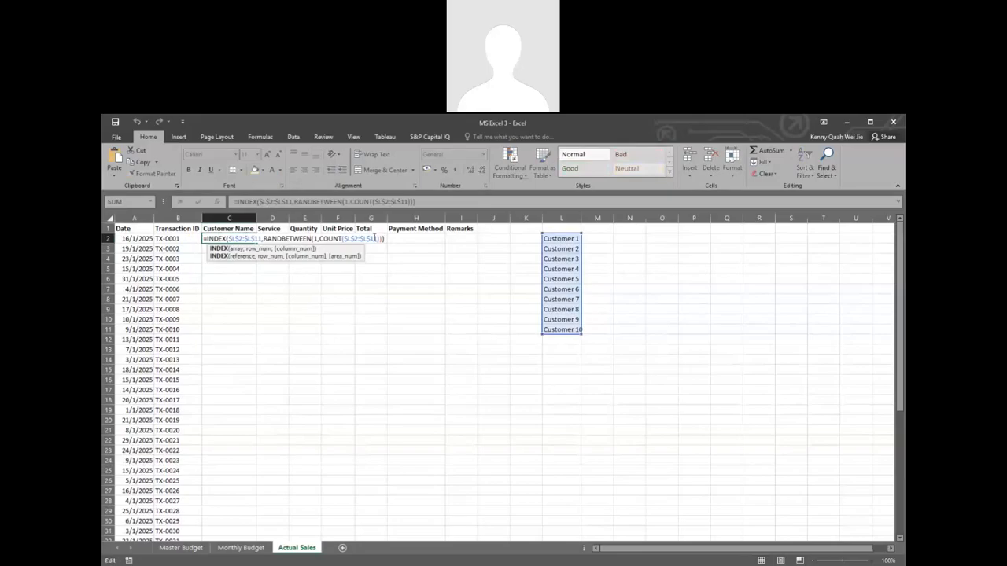
{"action": "left_click", "coordinate": [356, 238]}
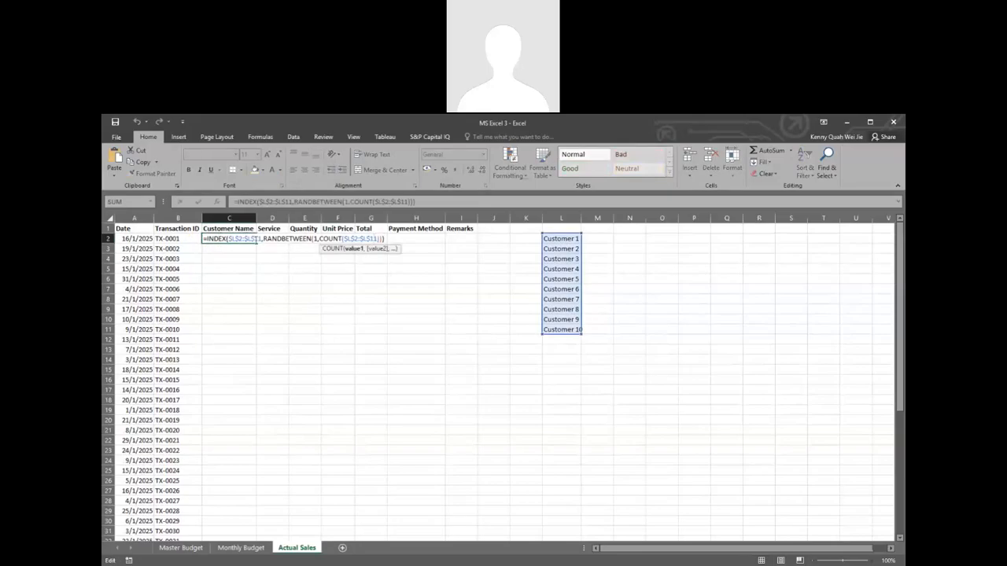
{"action": "left_click", "coordinate": [252, 238]}
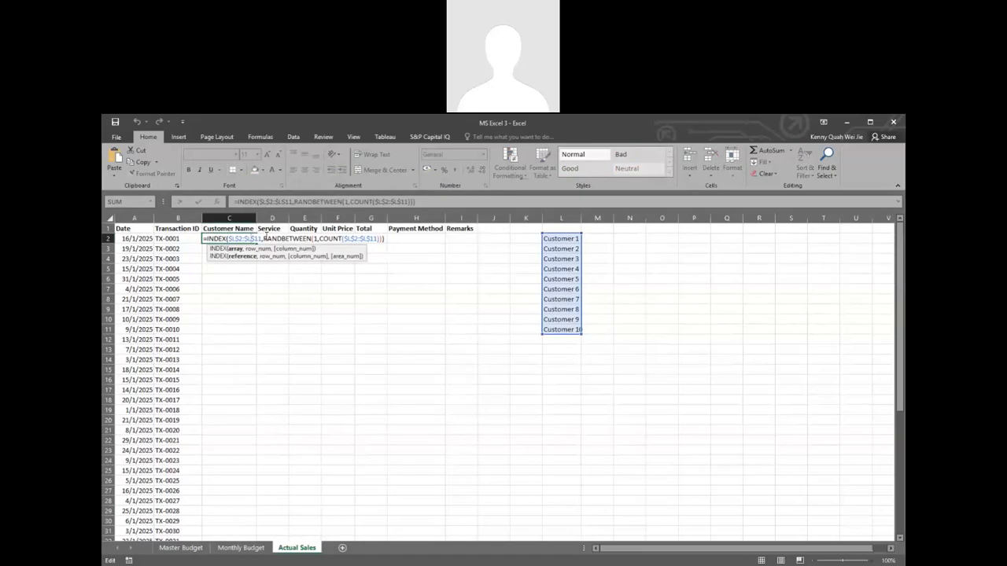
{"action": "left_click", "coordinate": [265, 238]}
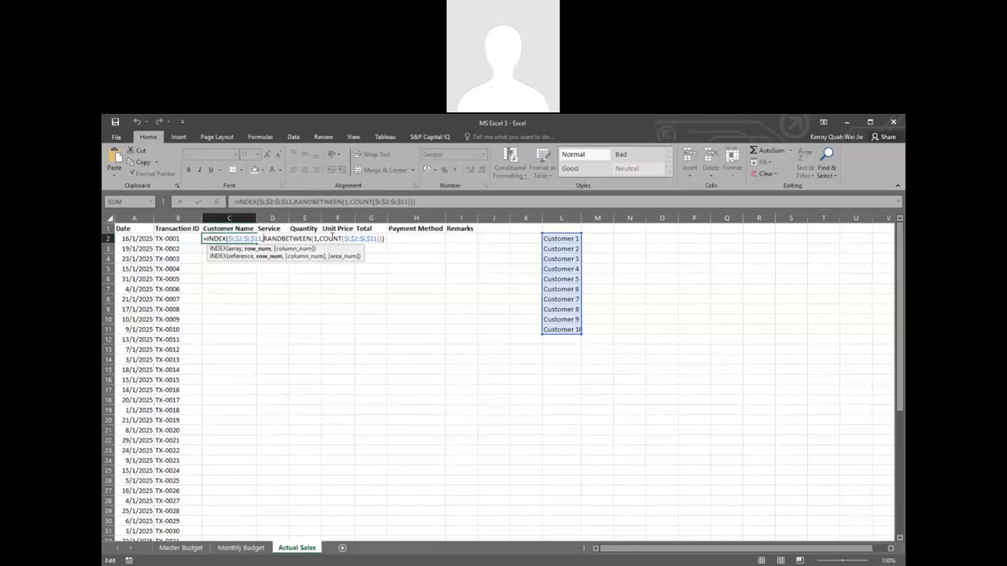
{"action": "left_click", "coordinate": [342, 237]}
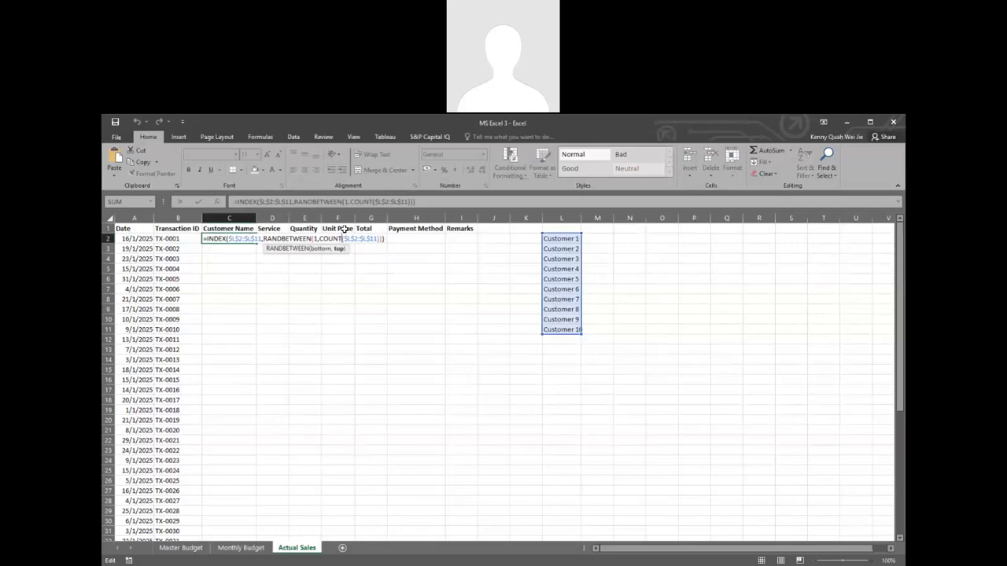
{"action": "type", "text": "A"}
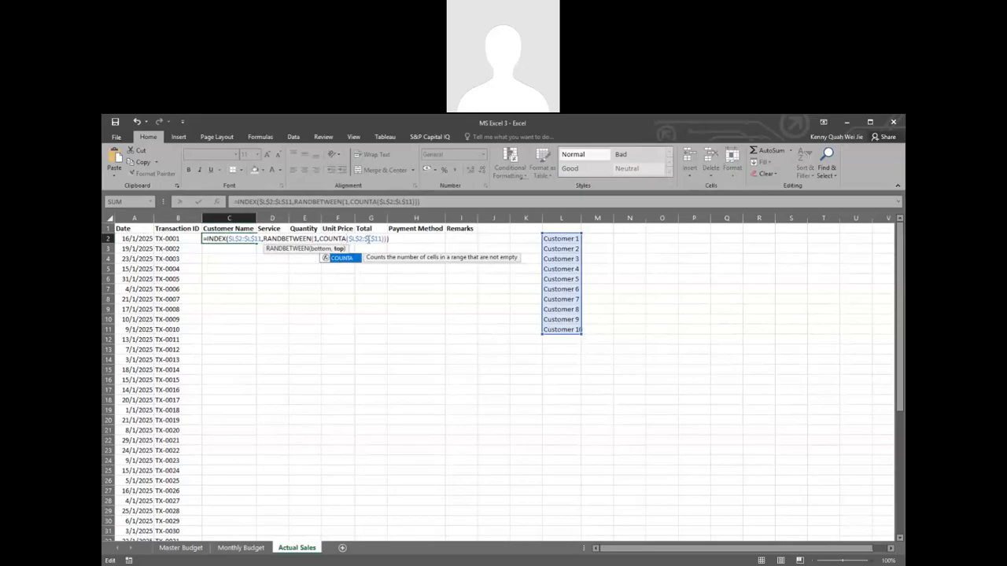
{"action": "left_click", "coordinate": [368, 239]}
{"action": "key", "text": "Return"}
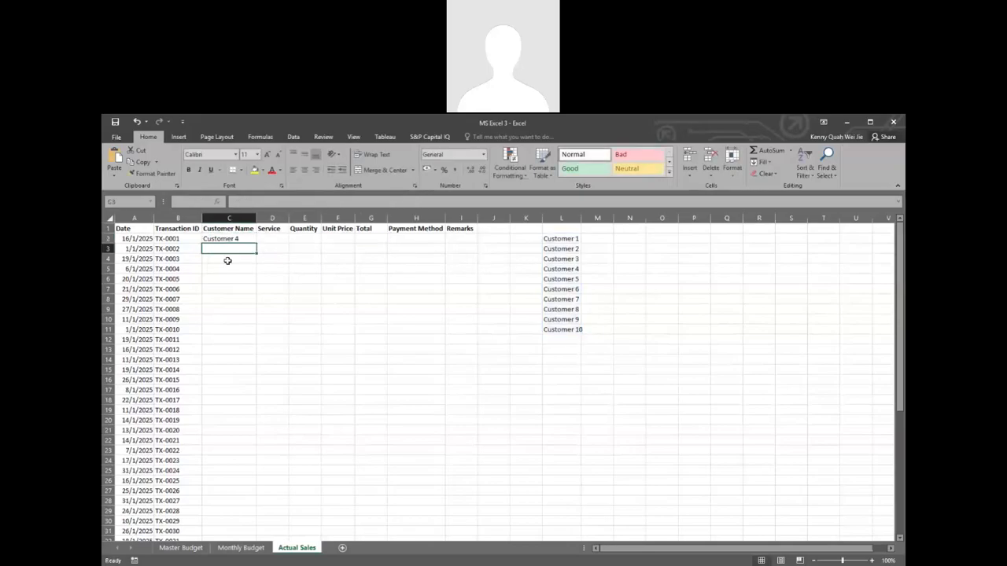
Step: Try a fixed upper bound of 10 in place of the COUNTA part of C2's formula
{"action": "left_click", "coordinate": [229, 238]}
{"action": "double_click", "coordinate": [229, 238]}
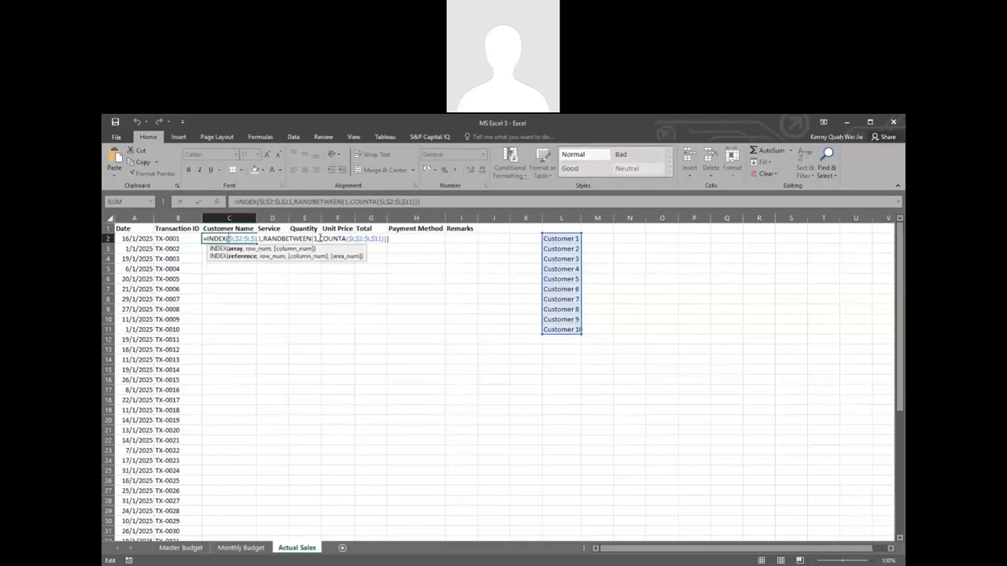
{"action": "left_click_drag", "start_coordinate": [319, 239], "coordinate": [384, 236]}
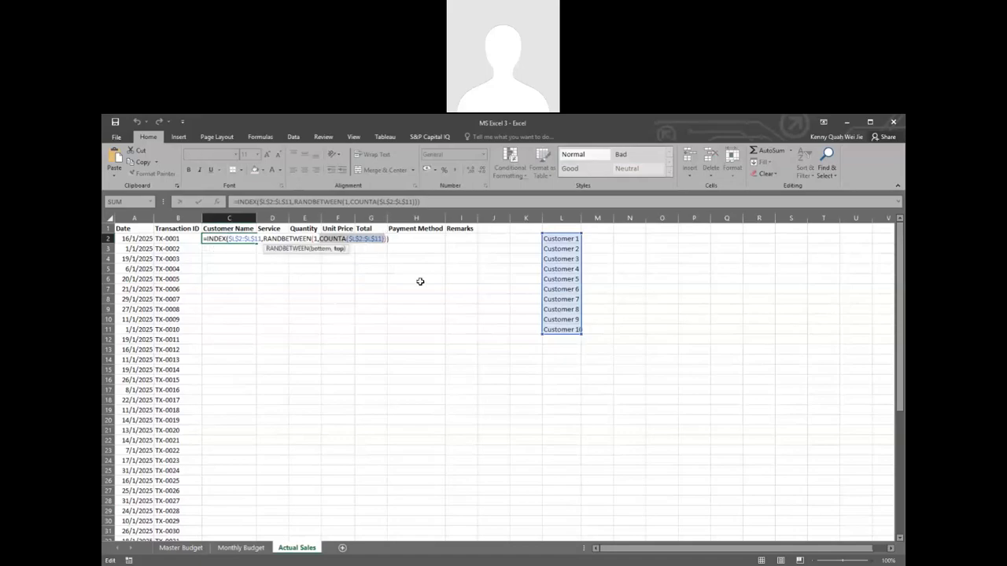
{"action": "type", "text": "1"}
{"action": "key", "text": "Return"}
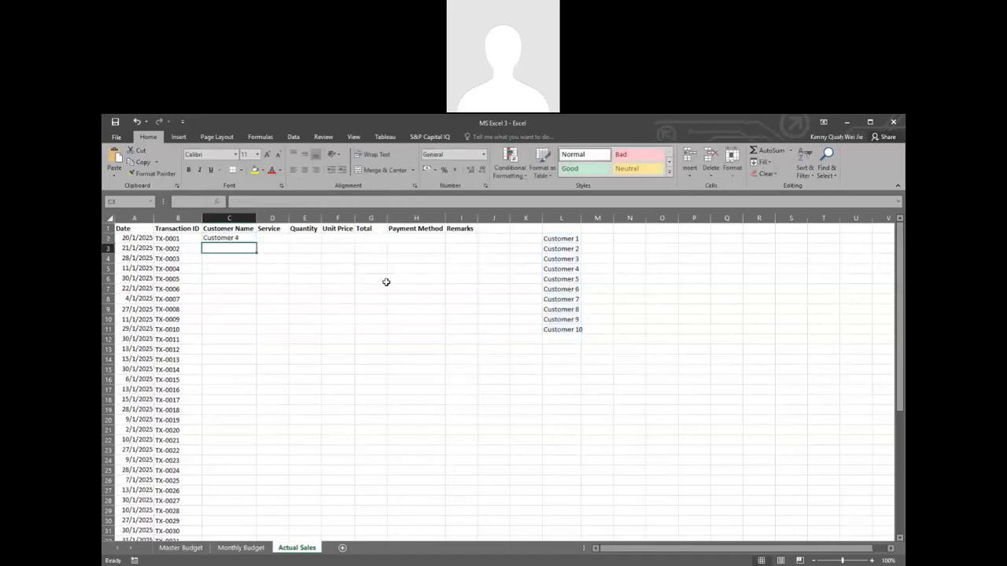
{"action": "left_click", "coordinate": [245, 238]}
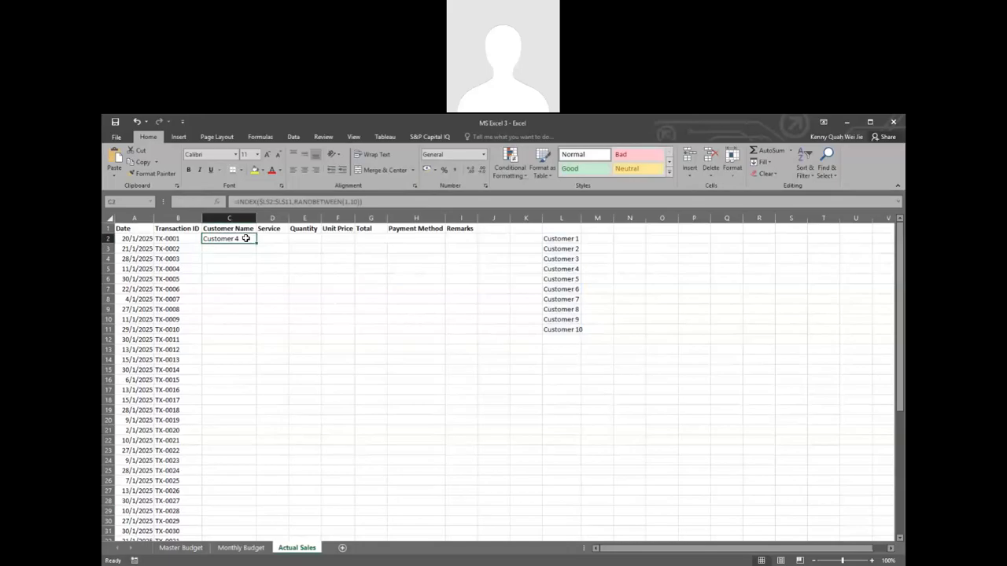
Step: Fit column L's width to the customer list, and undo it along with the fixed bound of 10 in C2
{"action": "double_click", "coordinate": [582, 218]}
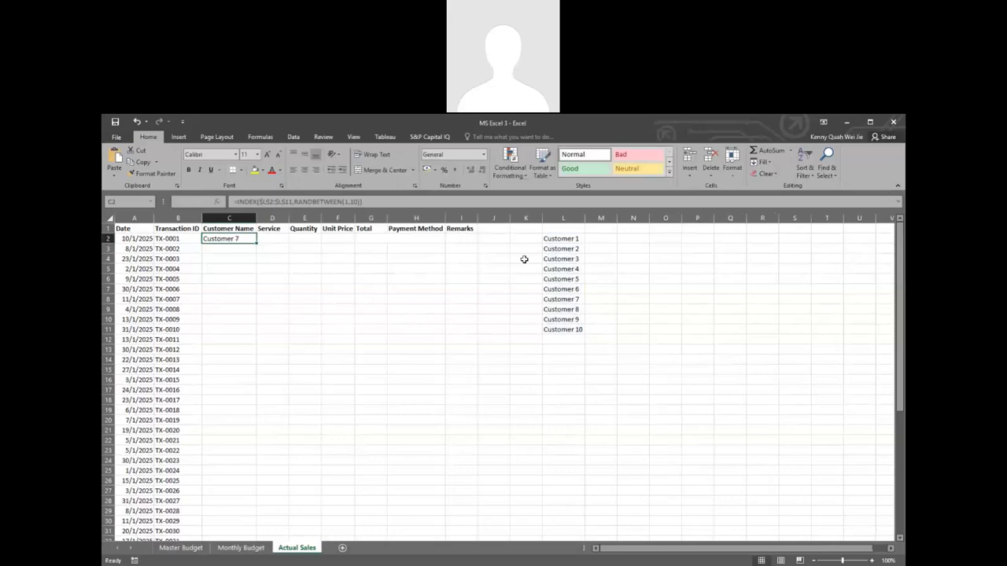
{"action": "double_click", "coordinate": [251, 238]}
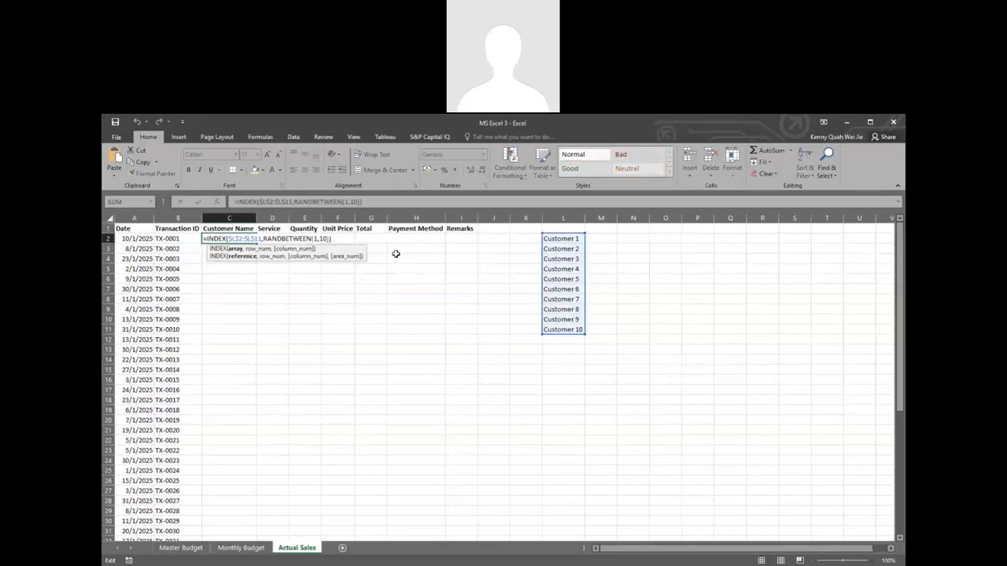
{"action": "left_click", "coordinate": [303, 288]}
{"action": "left_click", "coordinate": [225, 238]}
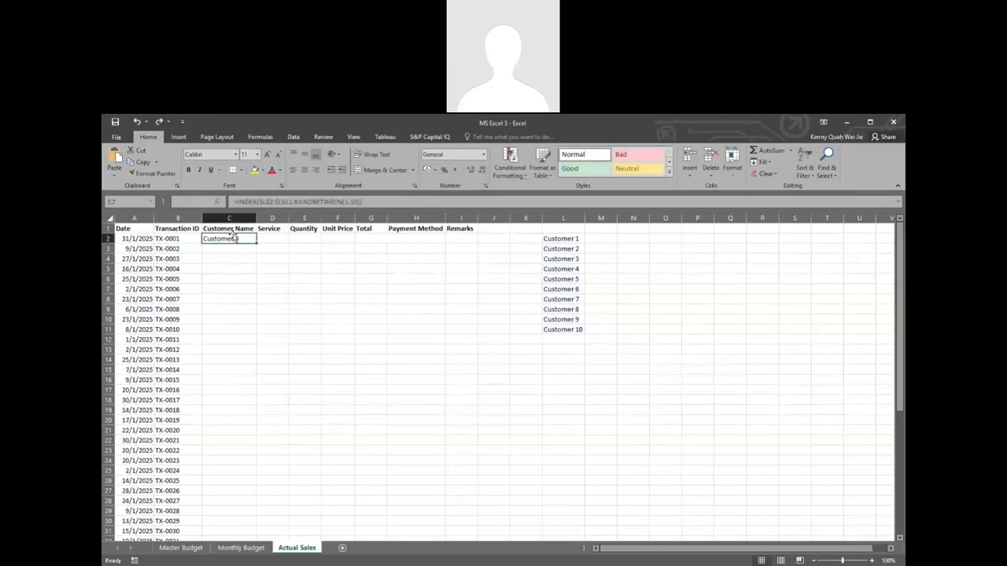
{"action": "double_click", "coordinate": [231, 238]}
{"action": "left_click", "coordinate": [285, 286]}
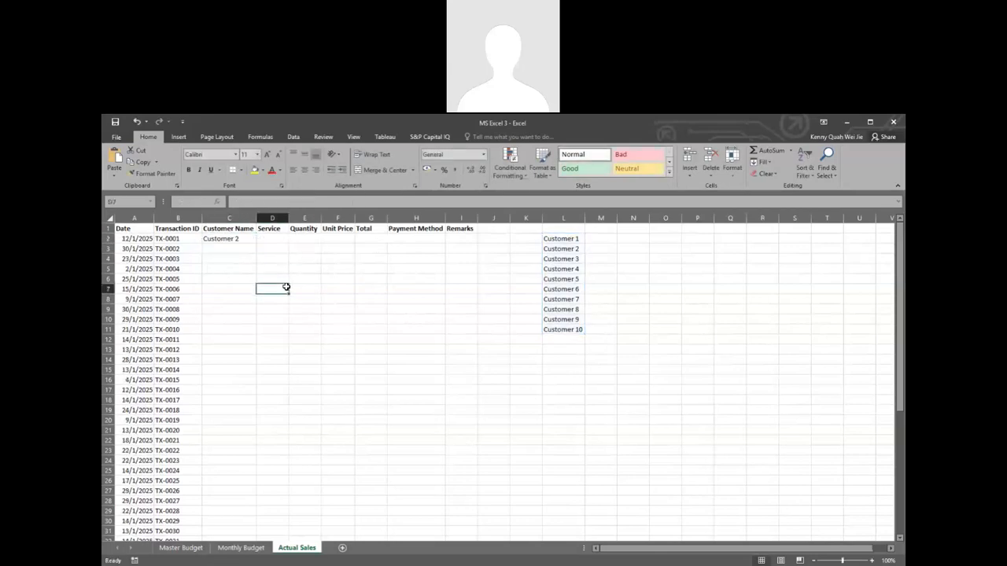
{"action": "left_click", "coordinate": [248, 241]}
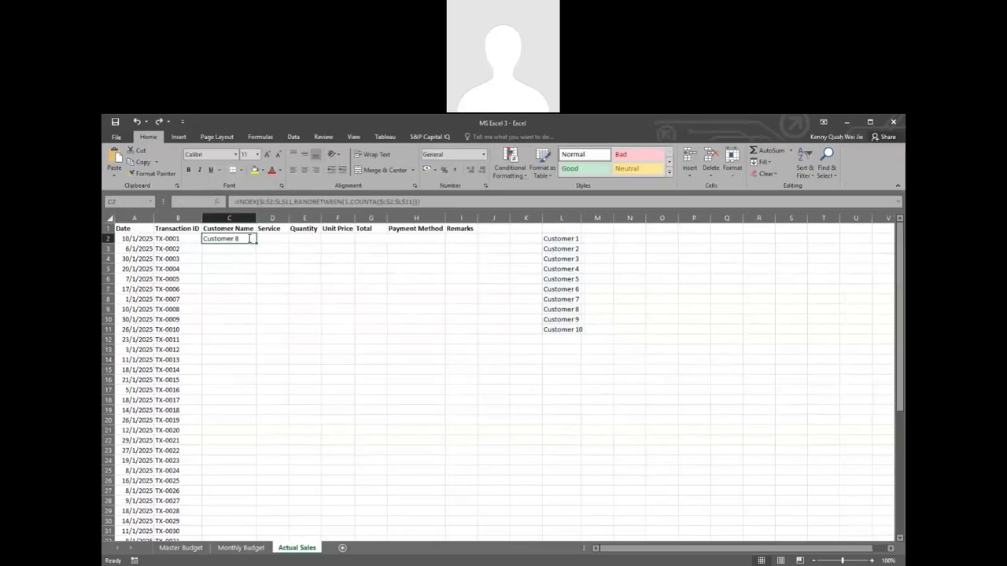
Step: Check the COUNTA formula in C2 and fill it down the Customer Name column to C51
{"action": "double_click", "coordinate": [249, 238]}
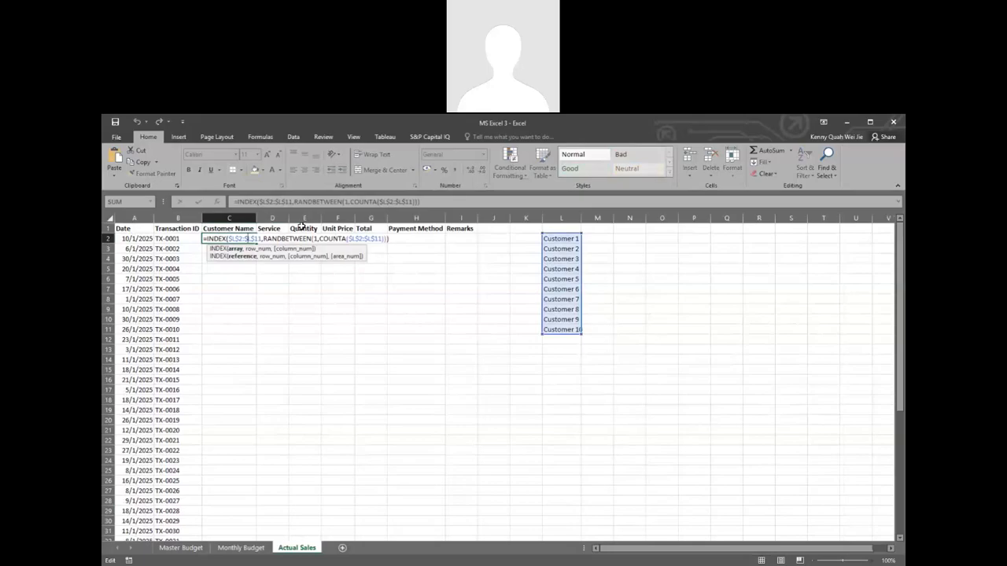
{"action": "key", "text": "Escape"}
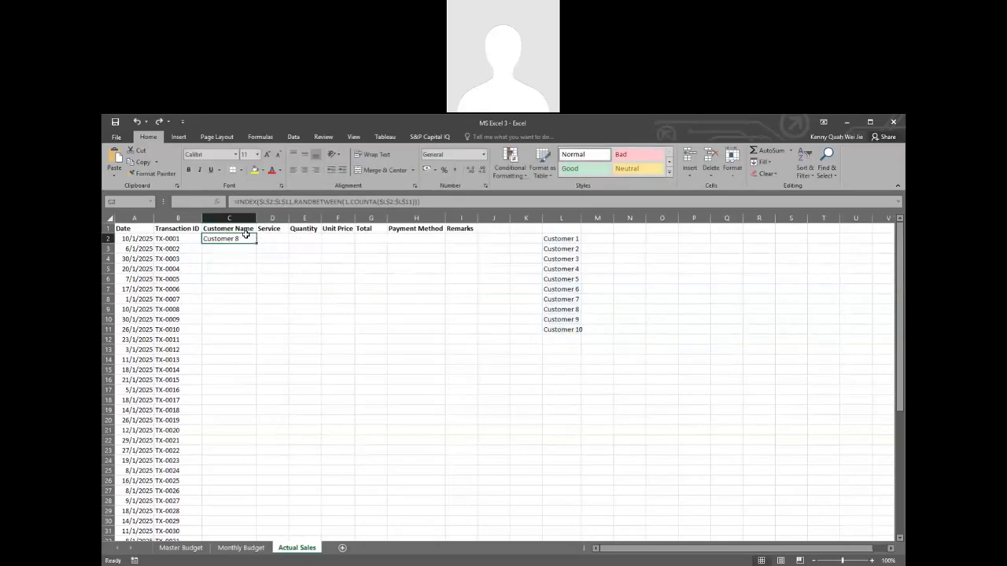
{"action": "double_click", "coordinate": [256, 243]}
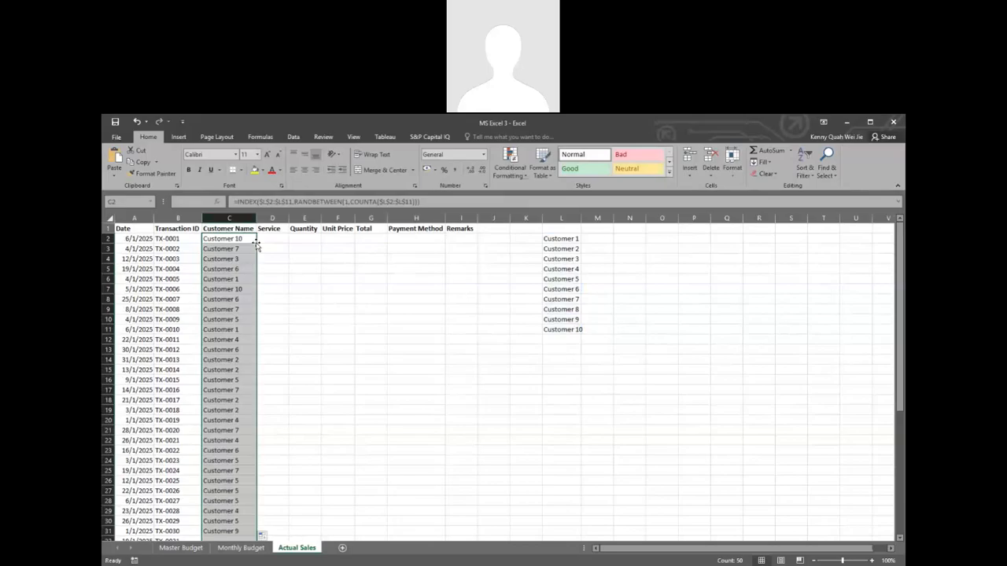
Step: Starting from the empty Service cell D2, look through the Master Budget and Monthly Budget sheets for the service categories
{"action": "left_click", "coordinate": [282, 235]}
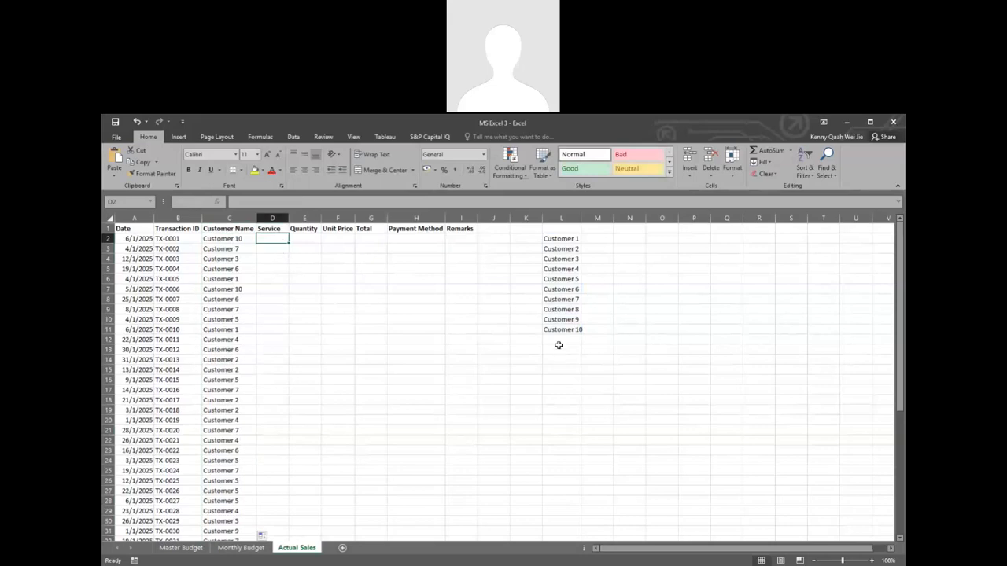
{"action": "left_click", "coordinate": [181, 547]}
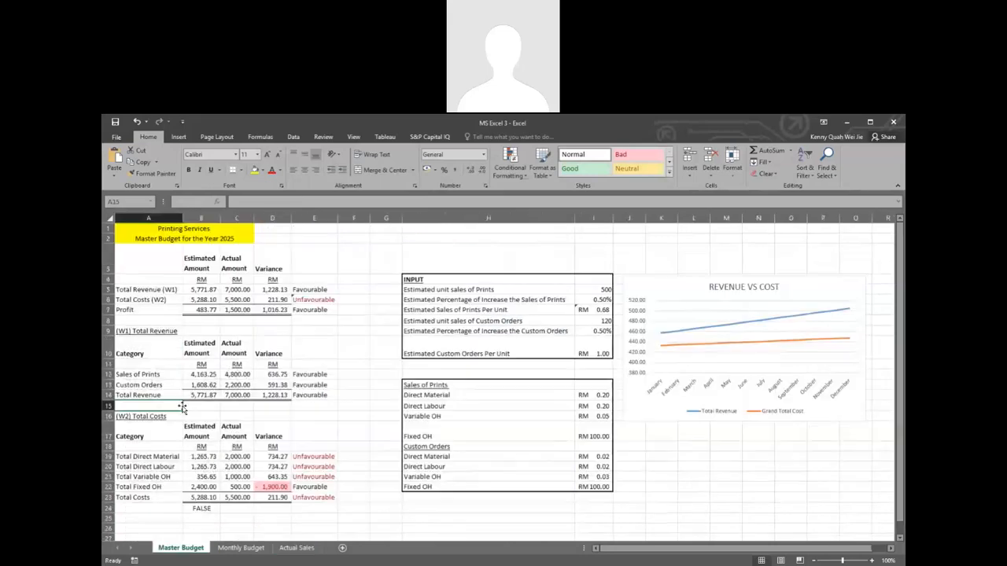
{"action": "left_click", "coordinate": [238, 548]}
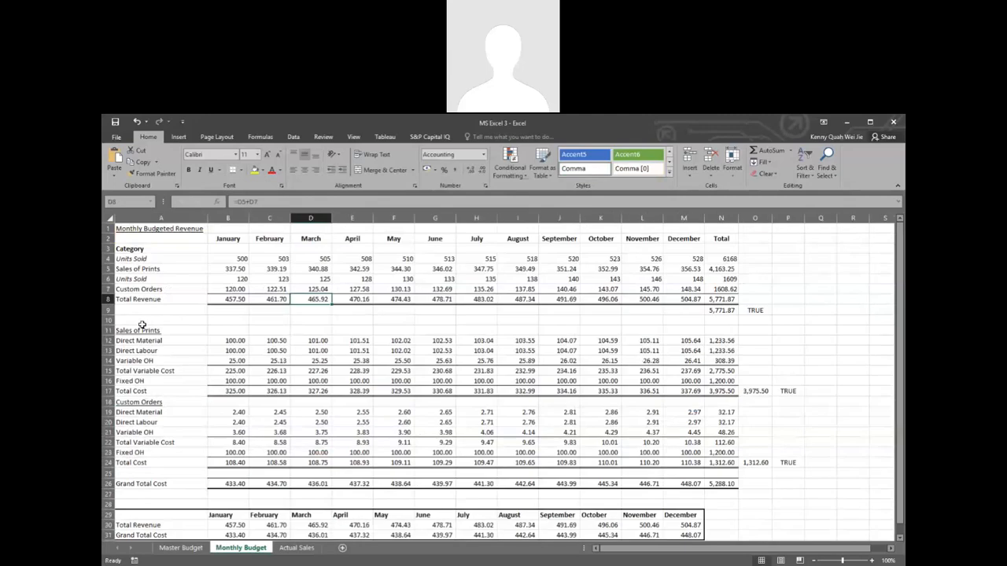
Step: Copy the Sales of Prints and Custom Orders labels from the Monthly Budget sheet to L13 of the Actual Sales sheet
{"action": "left_click", "coordinate": [153, 269]}
{"action": "left_click", "coordinate": [163, 287]}
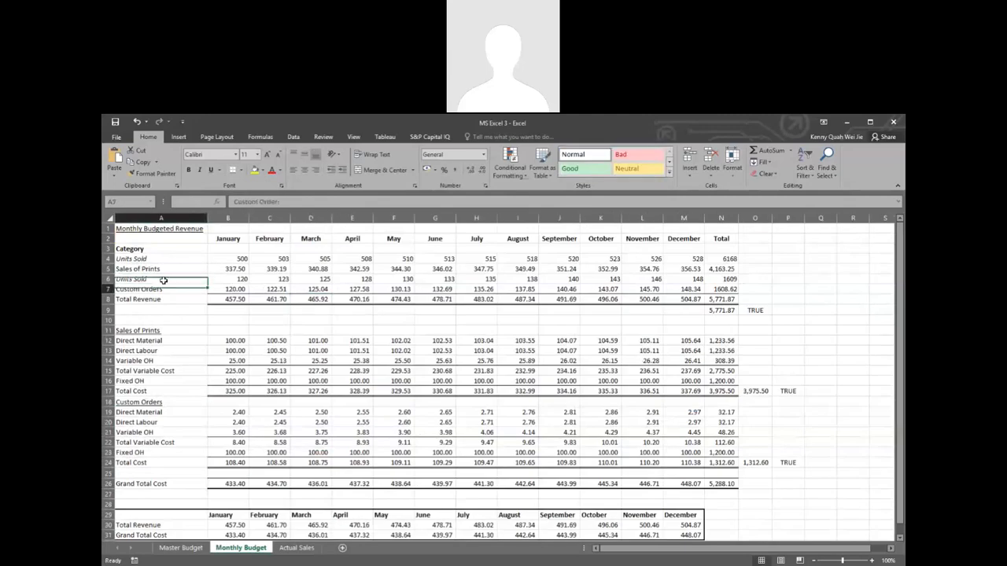
{"action": "left_click", "coordinate": [158, 272]}
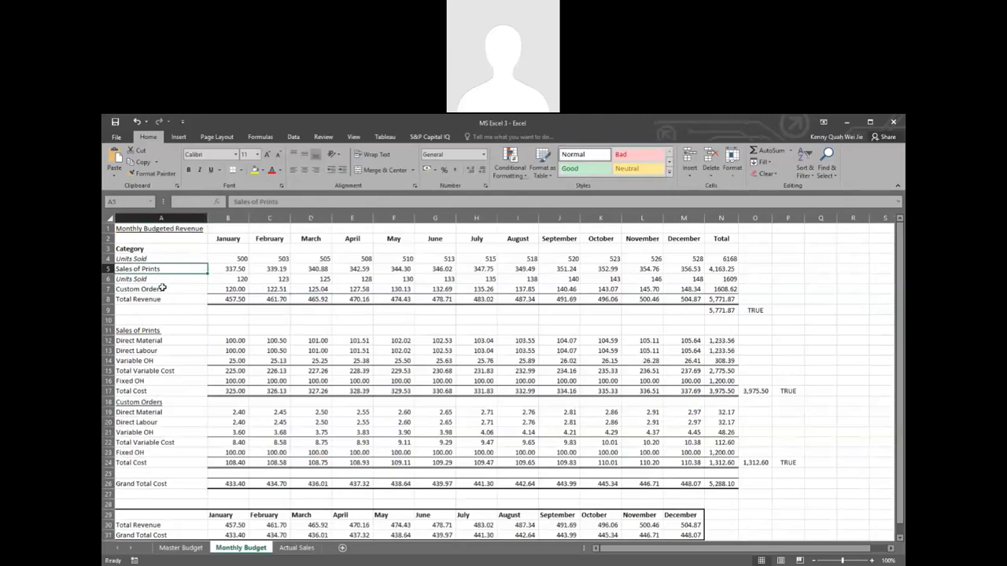
{"action": "left_click", "coordinate": [162, 289], "text": "ctrl"}
{"action": "left_click", "coordinate": [155, 268]}
{"action": "left_click", "coordinate": [157, 288], "text": "ctrl"}
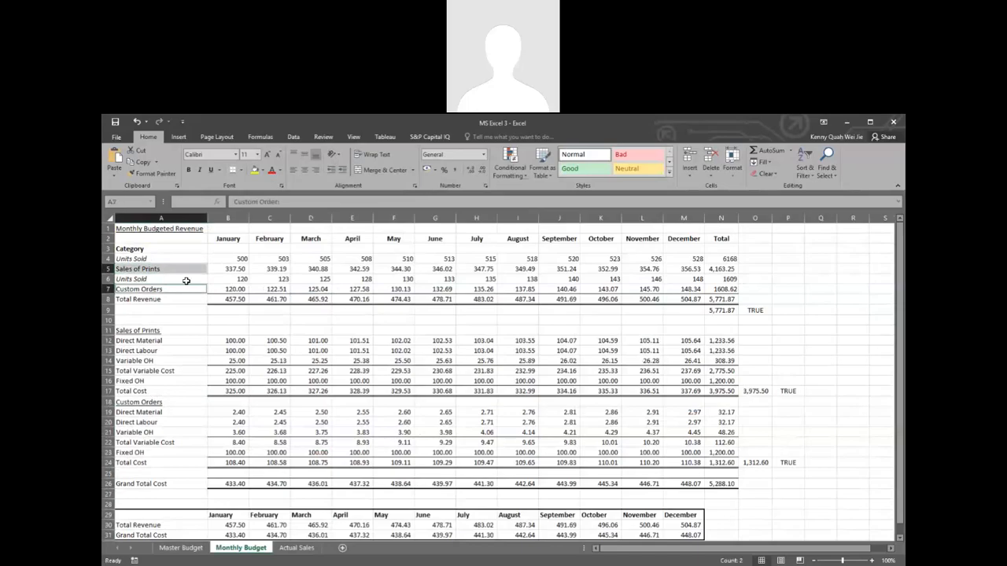
{"action": "key", "text": "ctrl+c"}
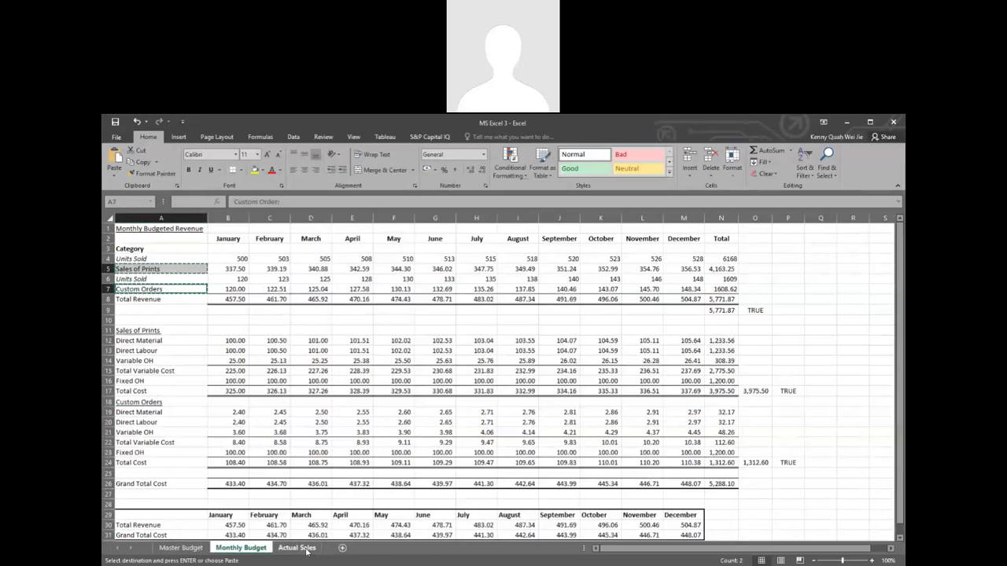
{"action": "left_click", "coordinate": [306, 549]}
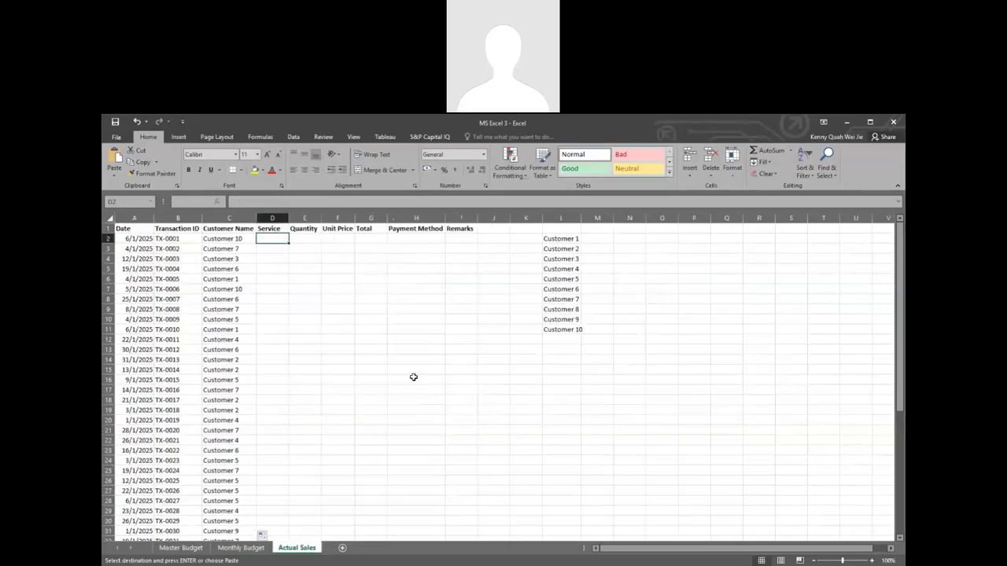
{"action": "left_click", "coordinate": [566, 347]}
{"action": "key", "text": "ctrl+v"}
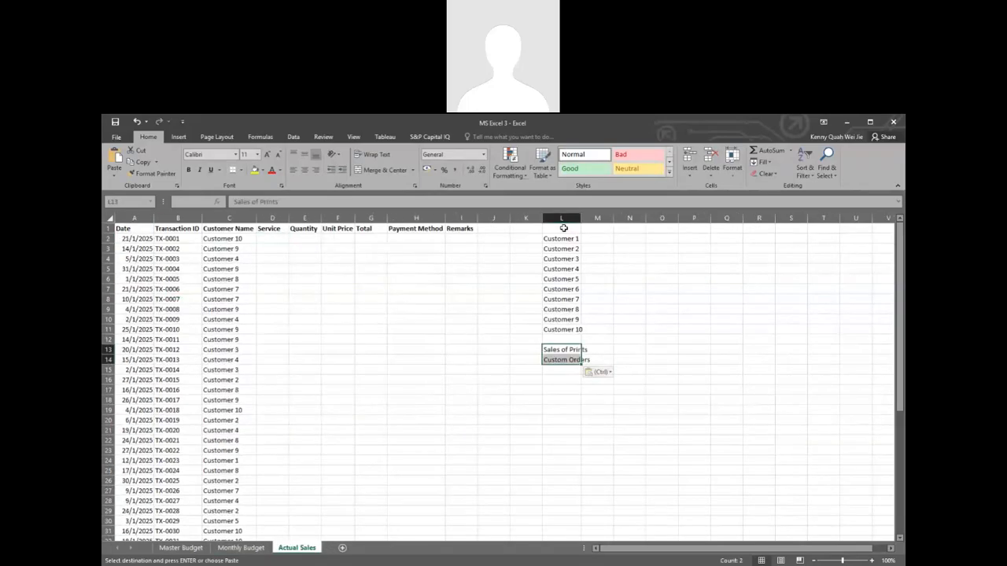
Step: Enter the heading "Customer Name List" in L1 above the list of customers
{"action": "left_click", "coordinate": [563, 229]}
{"action": "type", "text": "Cus"}
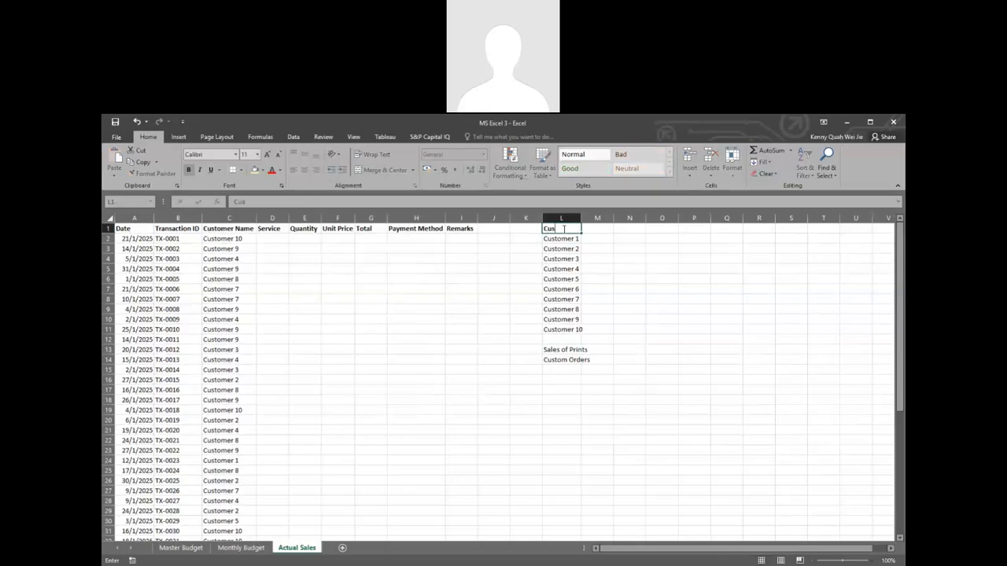
{"action": "type", "text": "tomer Name List"}
{"action": "key", "text": "Return"}
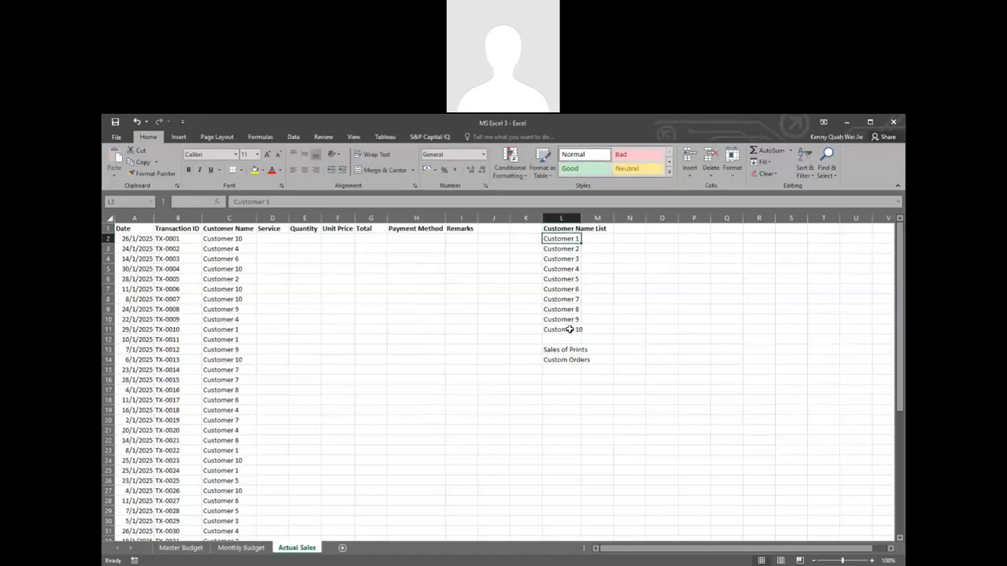
Step: Move the two service labels from L13:L14 to M2:M3 and head them "Type of Services" in M1
{"action": "left_click_drag", "start_coordinate": [569, 350], "coordinate": [568, 360]}
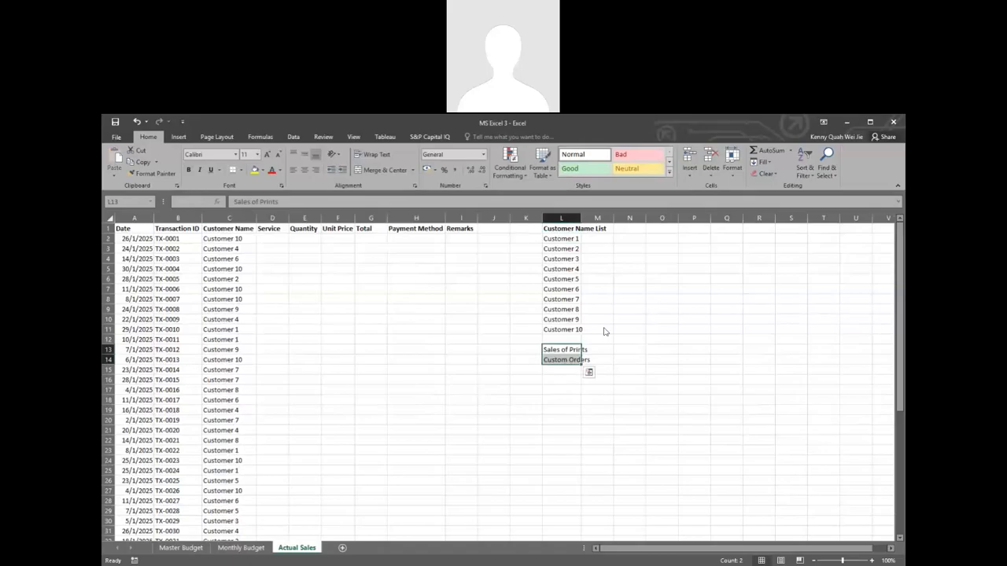
{"action": "left_click_drag", "start_coordinate": [582, 350], "coordinate": [614, 239]}
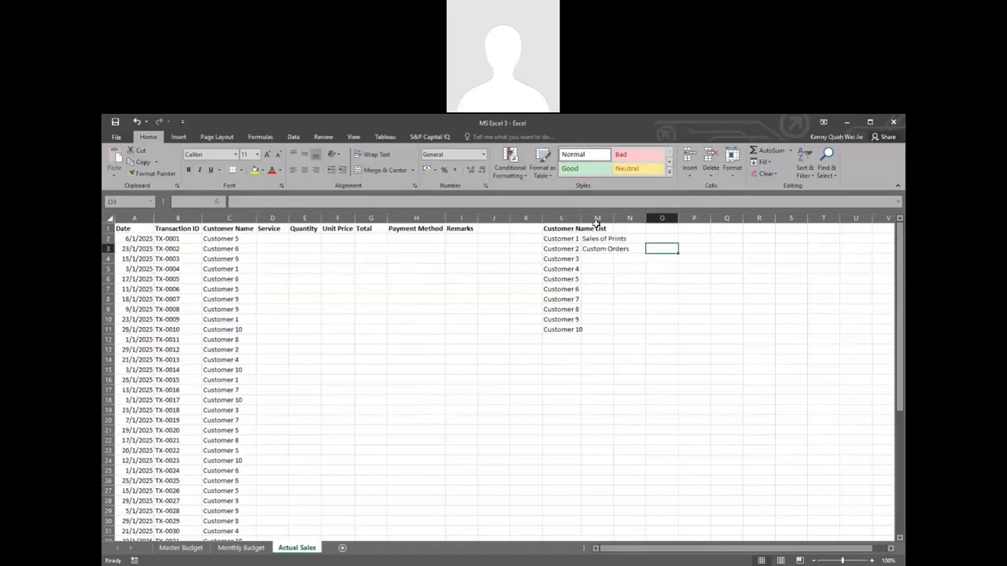
{"action": "left_click", "coordinate": [596, 228]}
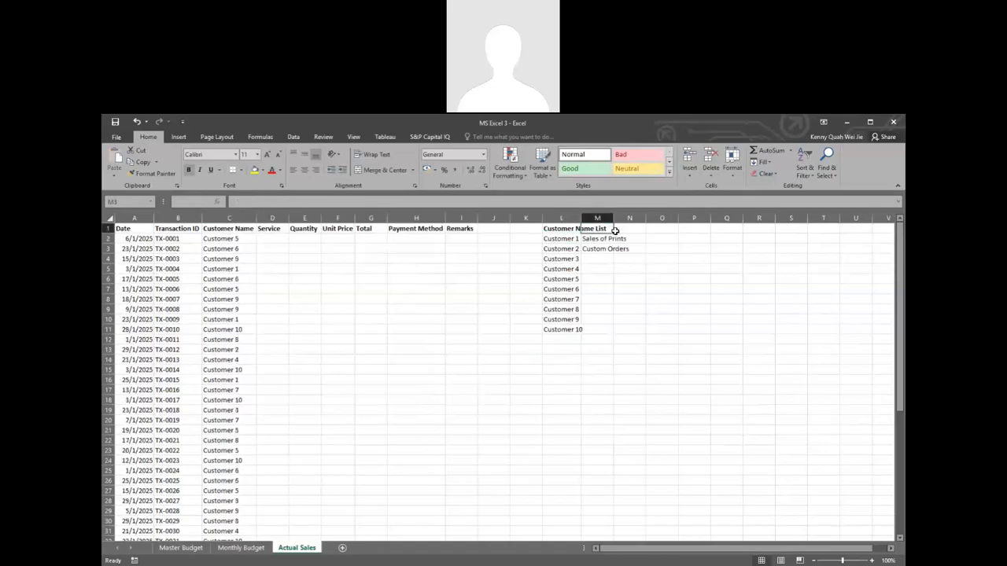
{"action": "type", "text": "T"}
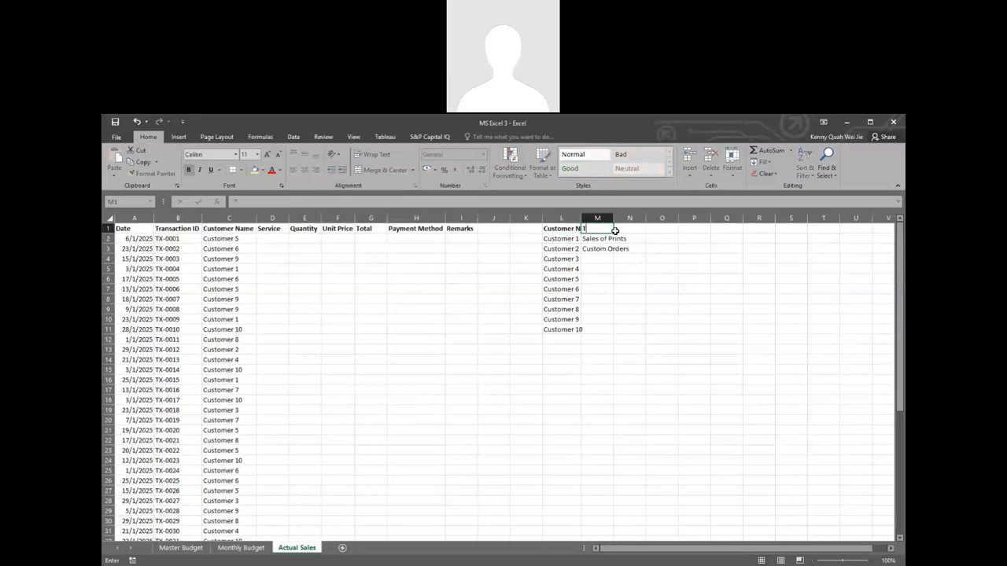
{"action": "type", "text": "ype of Services"}
{"action": "key", "text": "Return"}
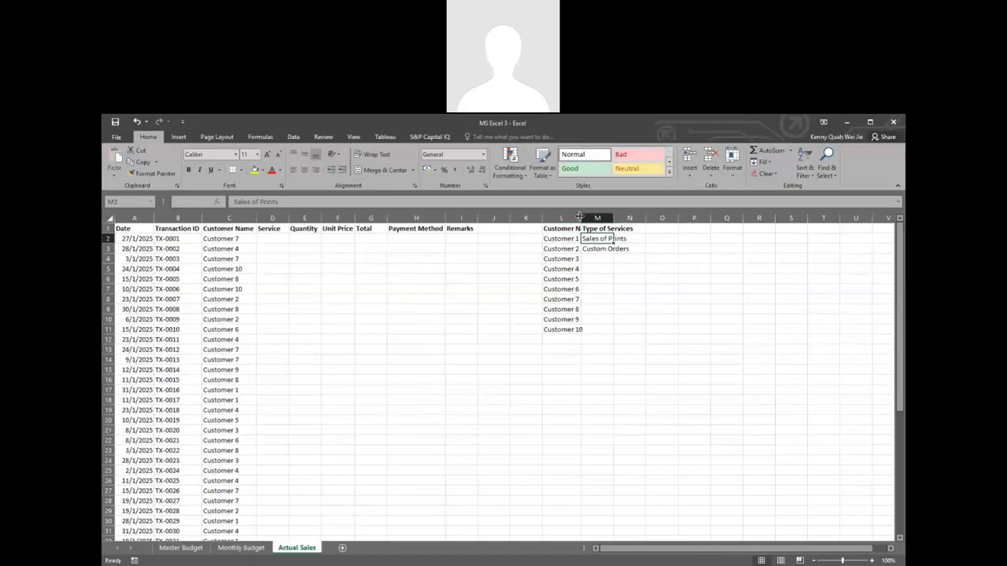
Step: Wrap the text of header row 1 and fit all column widths of the sheet to their contents
{"action": "left_click", "coordinate": [108, 228]}
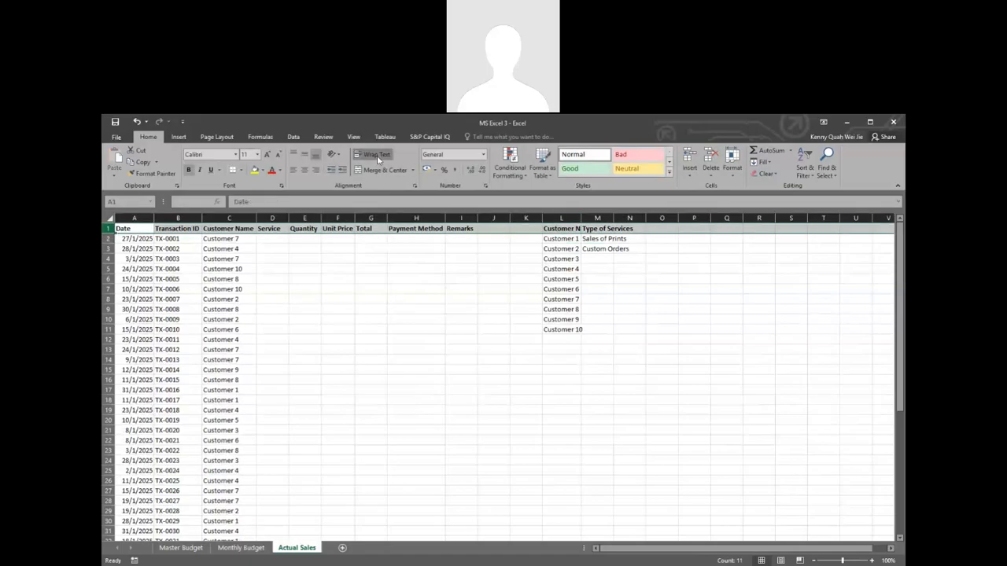
{"action": "left_click", "coordinate": [375, 154]}
{"action": "left_click", "coordinate": [427, 266]}
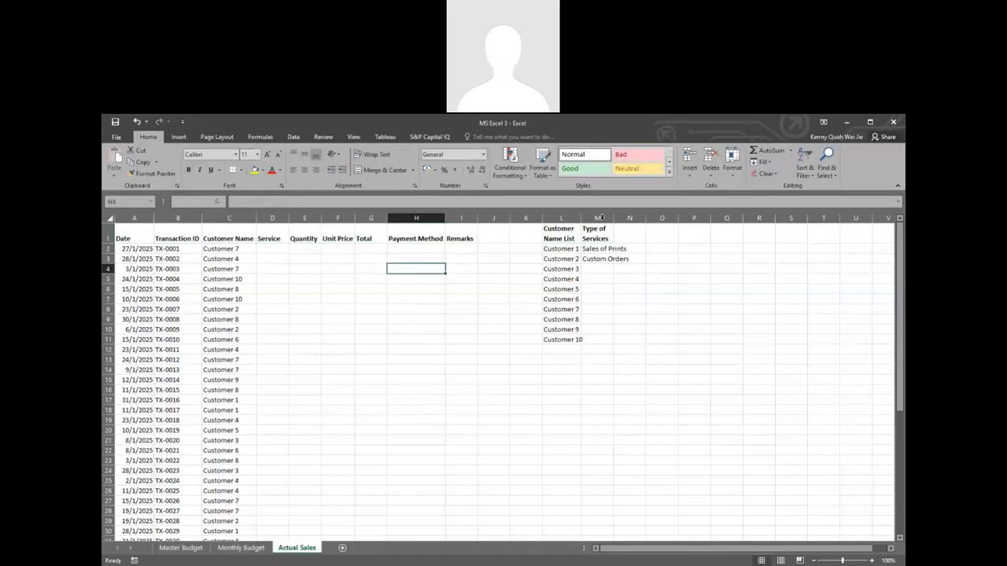
{"action": "left_click", "coordinate": [110, 218]}
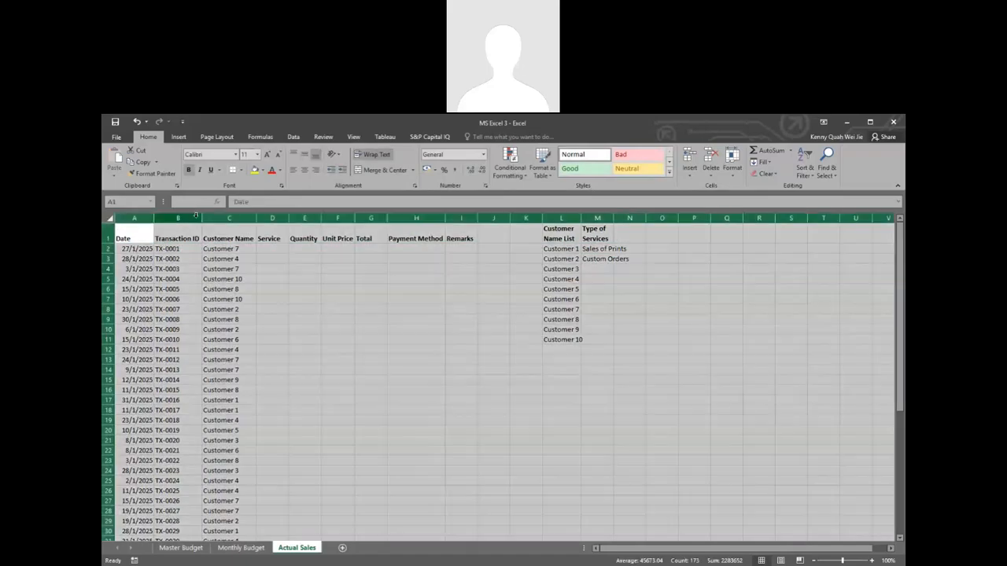
{"action": "double_click", "coordinate": [202, 218]}
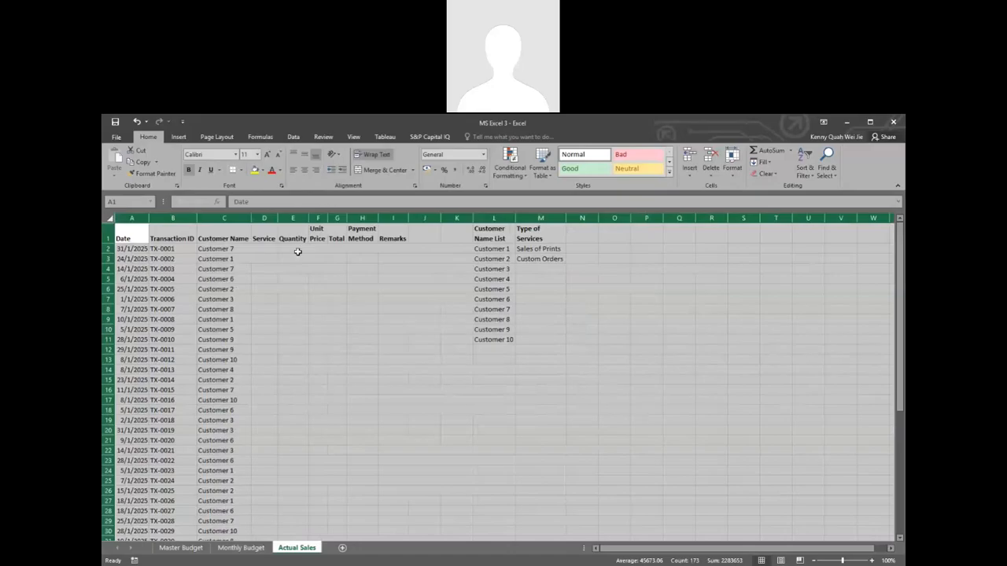
Step: Widen columns D through I, from Service to Remarks, to one uniform width
{"action": "left_click", "coordinate": [293, 249]}
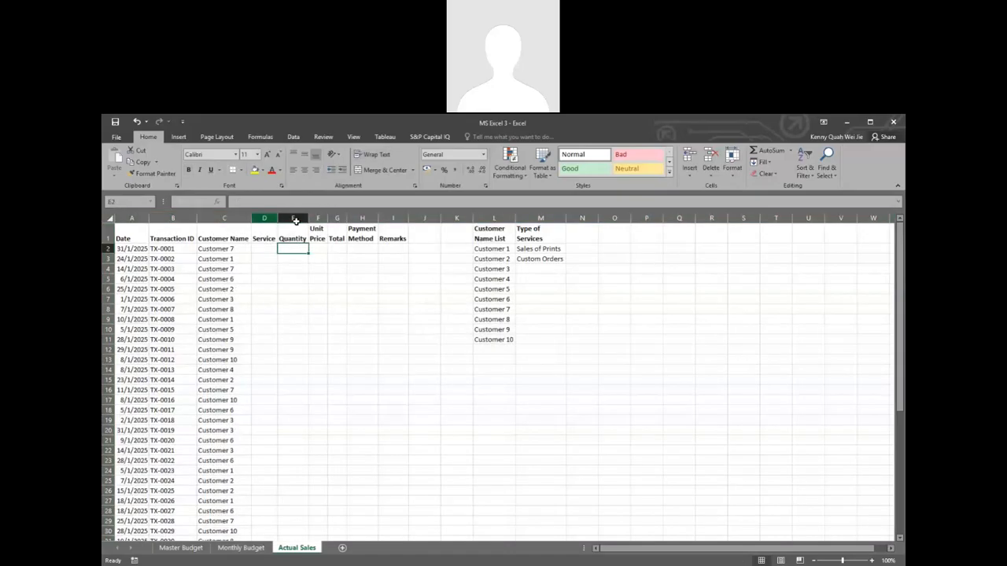
{"action": "left_click_drag", "start_coordinate": [295, 221], "coordinate": [388, 217]}
{"action": "left_click", "coordinate": [476, 236]}
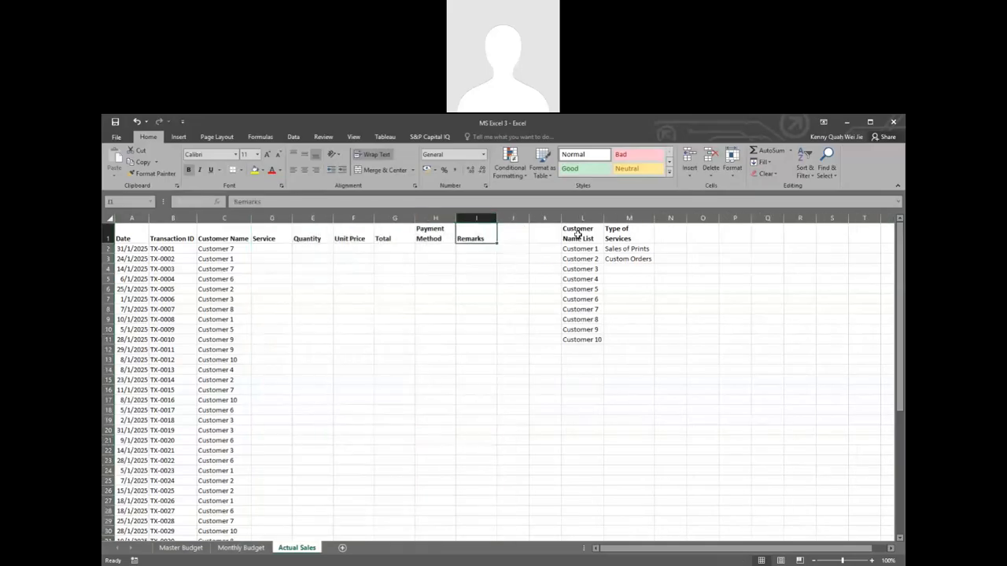
Step: Copy the random customer formula from C2 into the first Service cell, D2
{"action": "left_click_drag", "start_coordinate": [578, 234], "coordinate": [641, 343]}
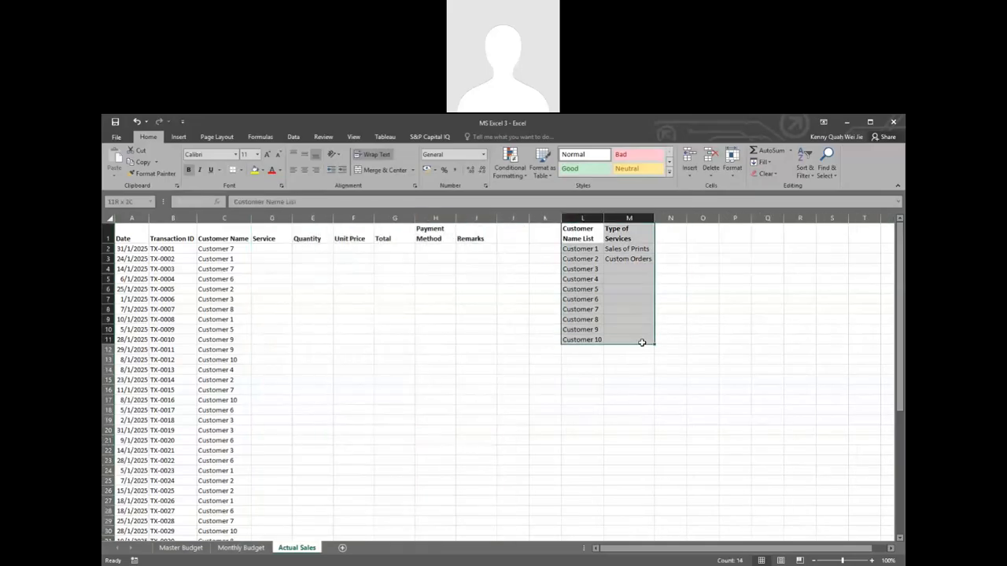
{"action": "left_click", "coordinate": [627, 288]}
{"action": "left_click_drag", "start_coordinate": [627, 248], "coordinate": [629, 259]}
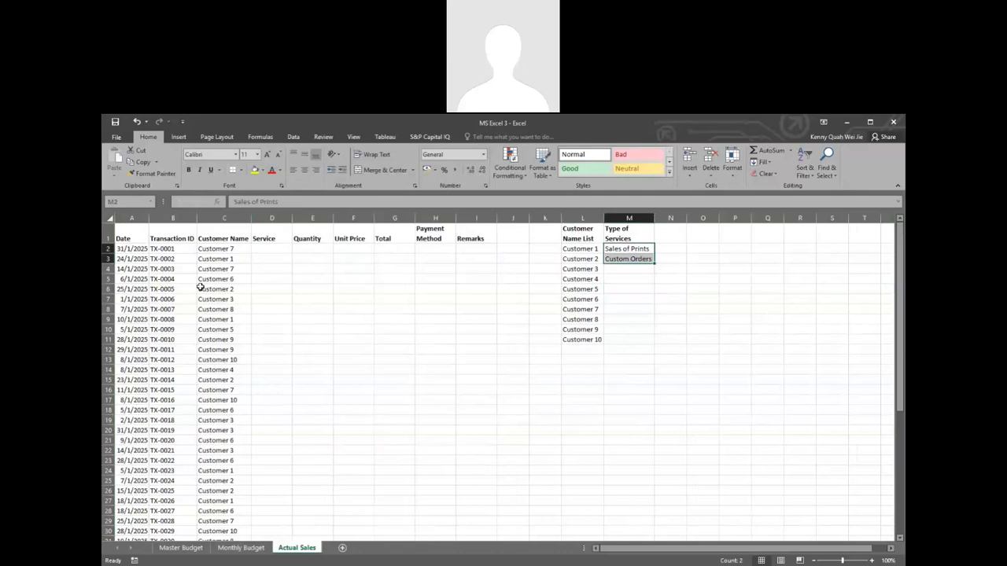
{"action": "left_click", "coordinate": [277, 248]}
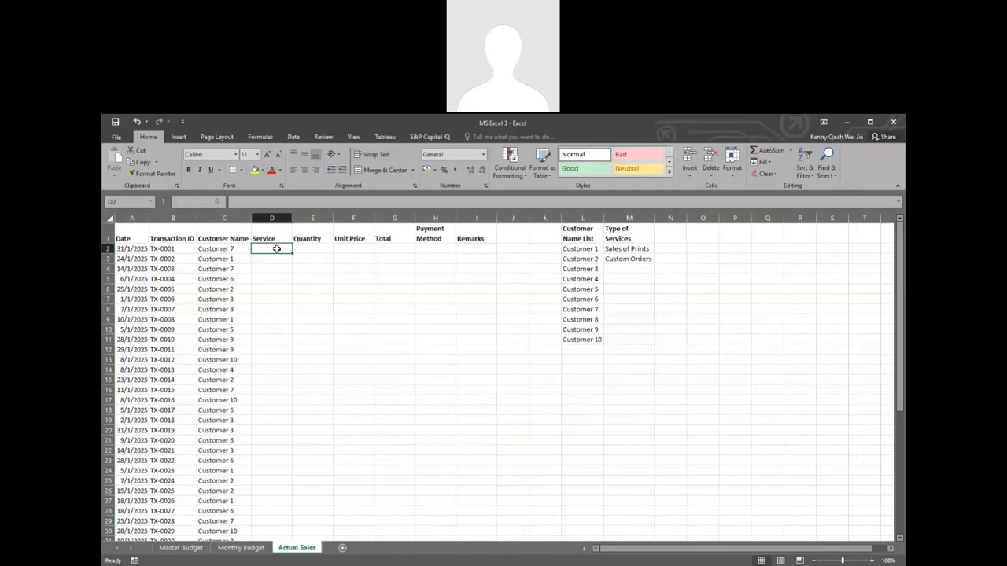
{"action": "left_click", "coordinate": [232, 248]}
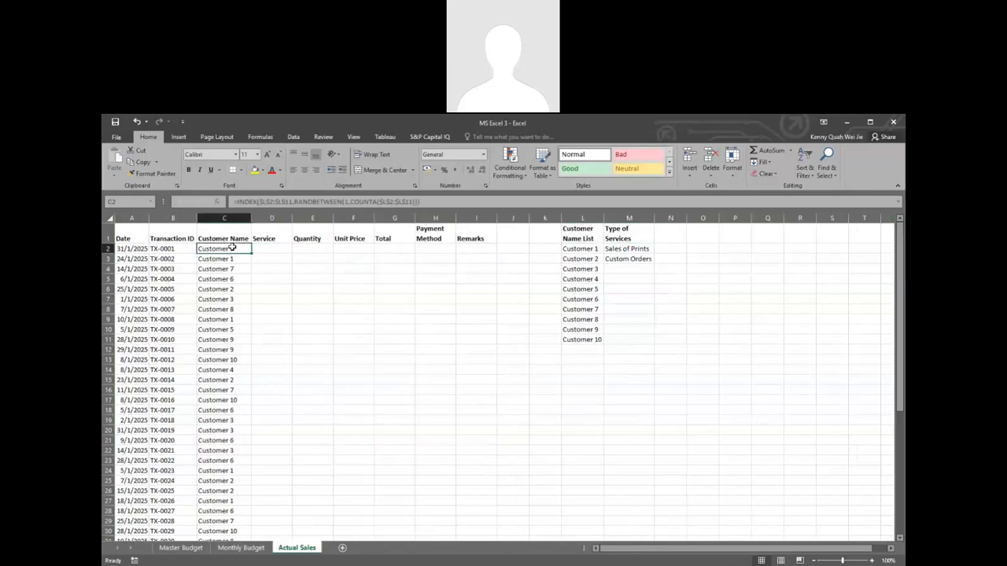
{"action": "double_click", "coordinate": [232, 247]}
{"action": "key", "text": "Escape"}
{"action": "left_click", "coordinate": [270, 239]}
{"action": "left_click", "coordinate": [237, 248]}
{"action": "key", "text": "ctrl+c"}
{"action": "left_click", "coordinate": [272, 248]}
{"action": "key", "text": "ctrl+v"}
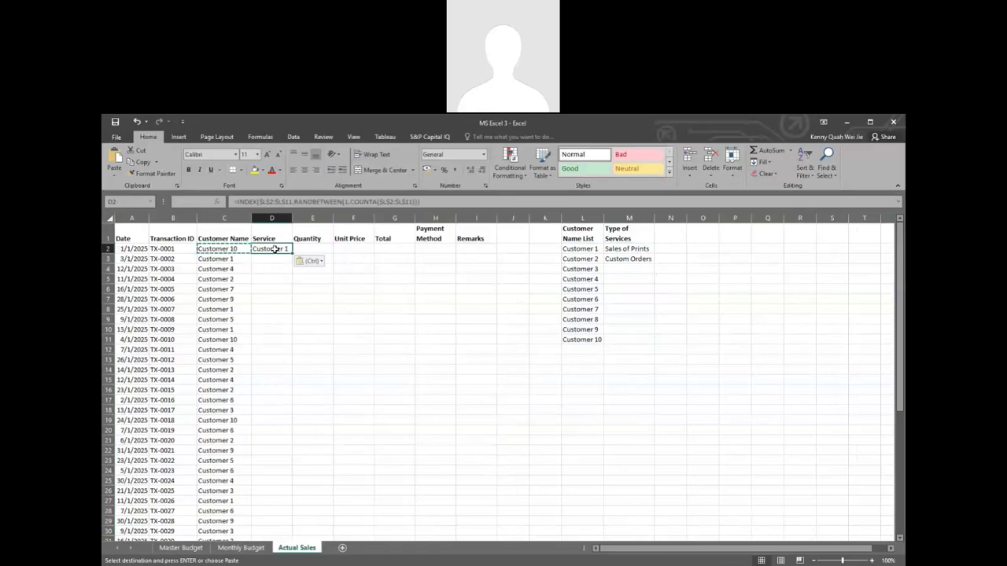
Step: Change both ranges in D2's formula to the service list, giving =INDEX($M$2:$M$3,RANDBETWEEN(1,COUNTA($M$2:$M$3)))
{"action": "double_click", "coordinate": [275, 249]}
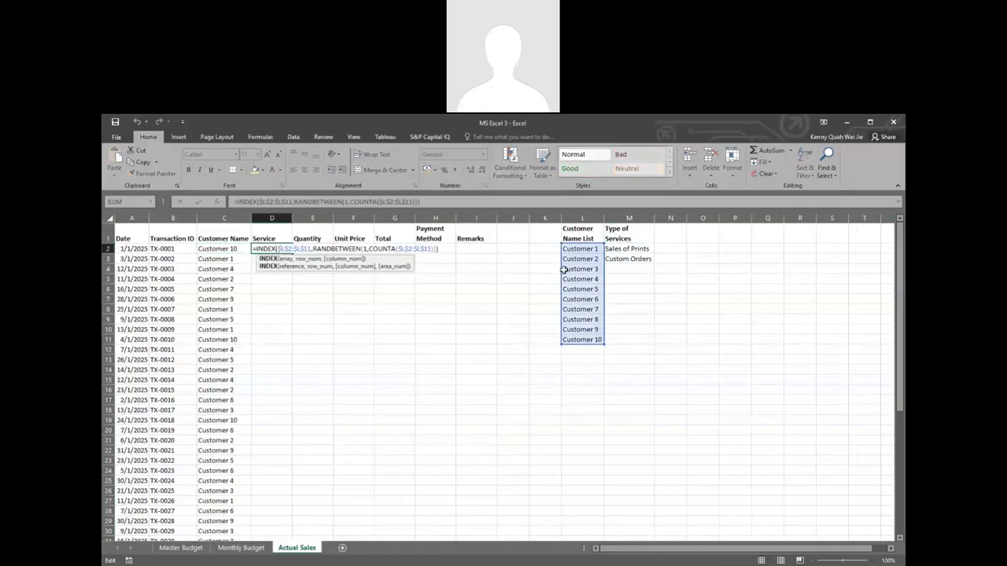
{"action": "left_click_drag", "start_coordinate": [562, 269], "coordinate": [626, 296]}
{"action": "left_click_drag", "start_coordinate": [656, 347], "coordinate": [649, 341]}
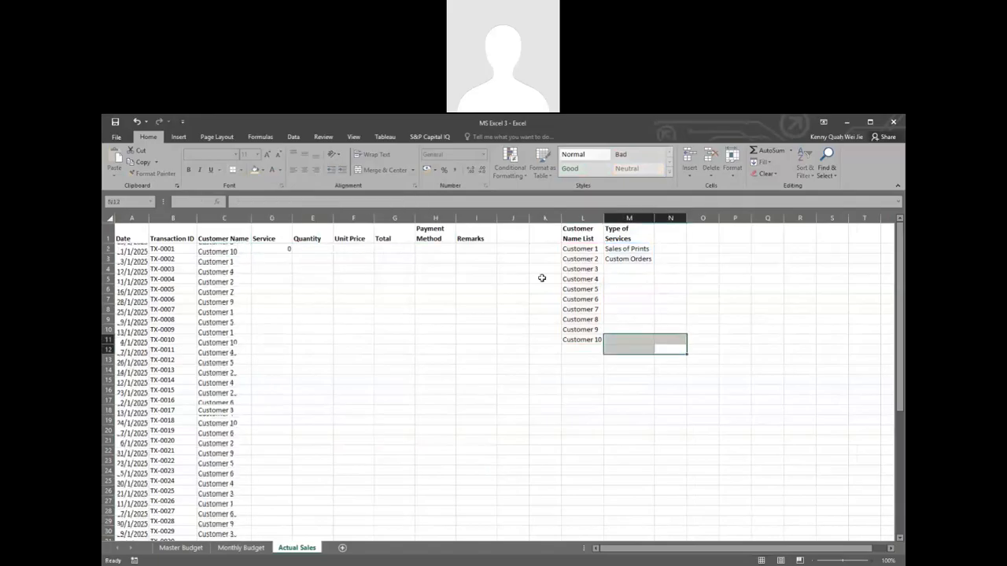
{"action": "left_click", "coordinate": [283, 249]}
{"action": "double_click", "coordinate": [283, 249]}
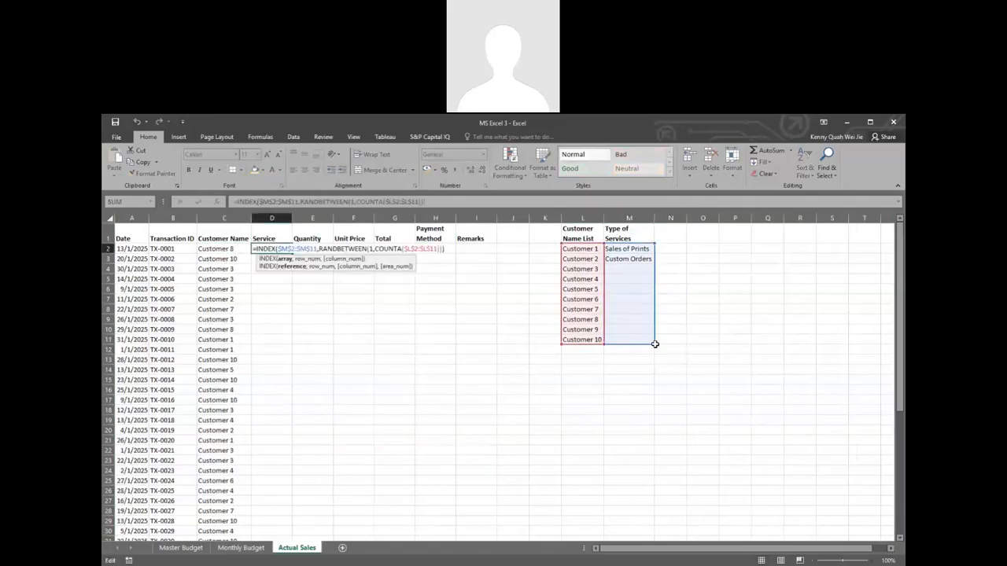
{"action": "left_click_drag", "start_coordinate": [652, 343], "coordinate": [652, 263]}
{"action": "left_click_drag", "start_coordinate": [564, 304], "coordinate": [618, 305]}
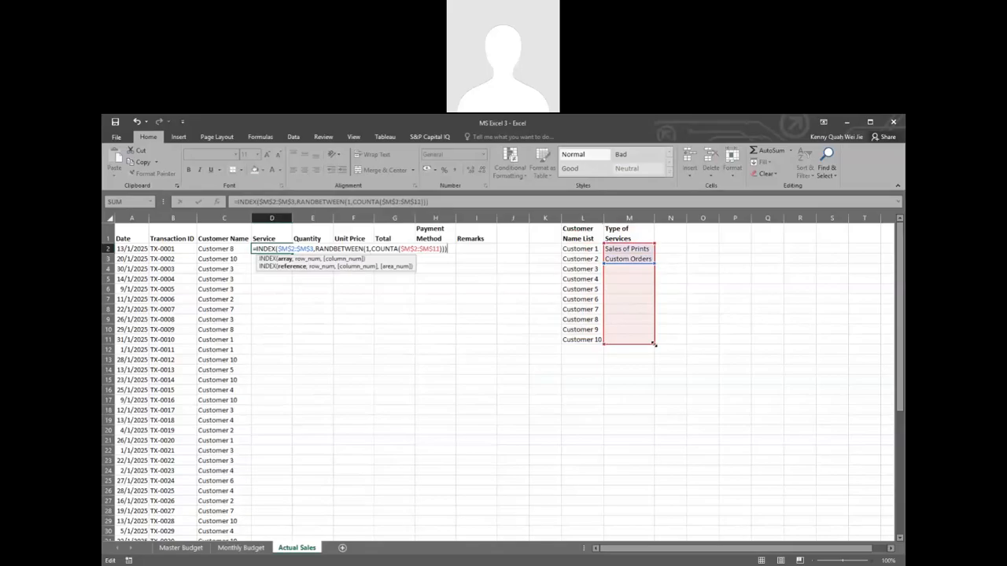
{"action": "left_click_drag", "start_coordinate": [653, 344], "coordinate": [652, 269]}
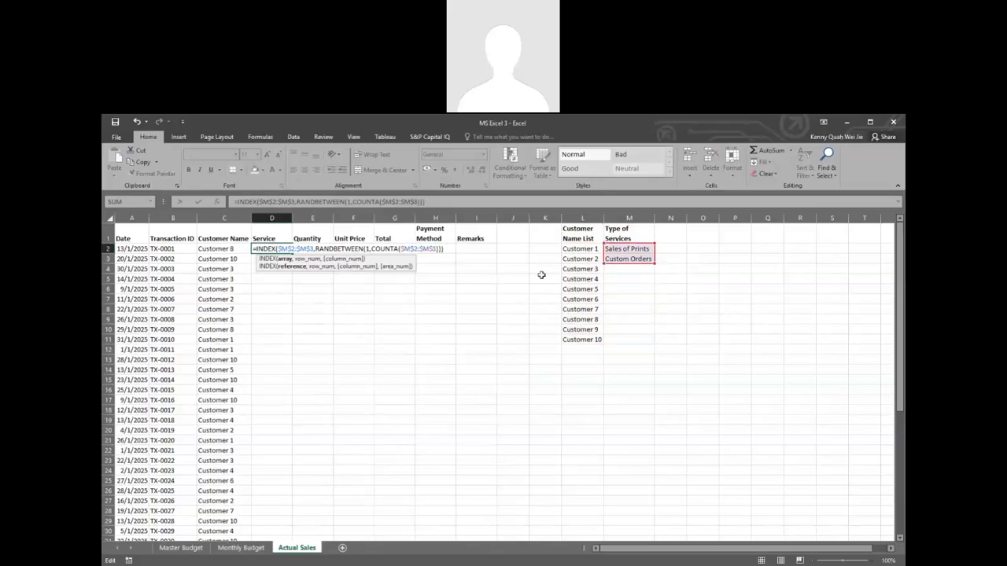
{"action": "key", "text": "ctrl+Return"}
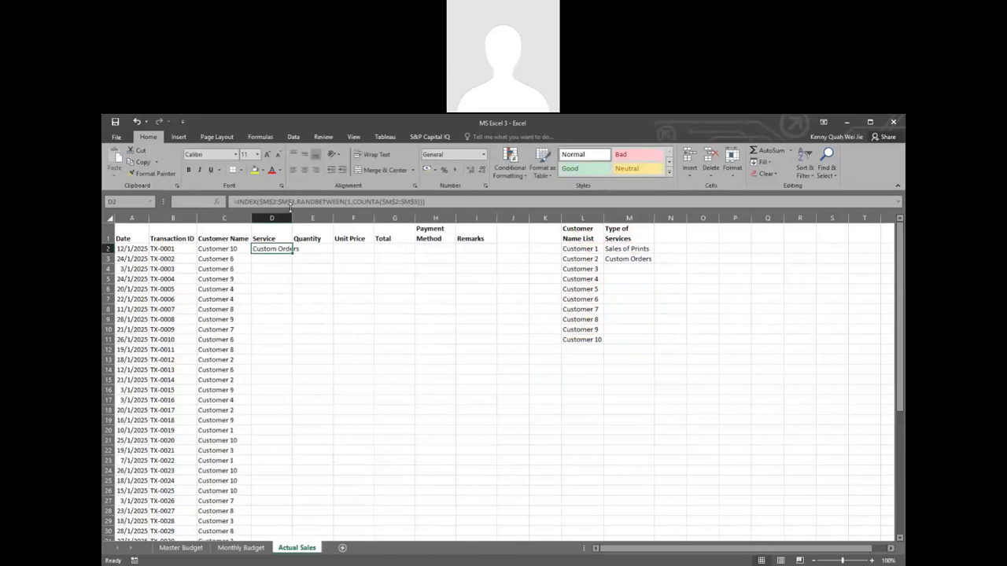
Step: Fit column D's width to its content and fill the D2 formula down the Service column to D51
{"action": "double_click", "coordinate": [292, 218]}
{"action": "double_click", "coordinate": [300, 253]}
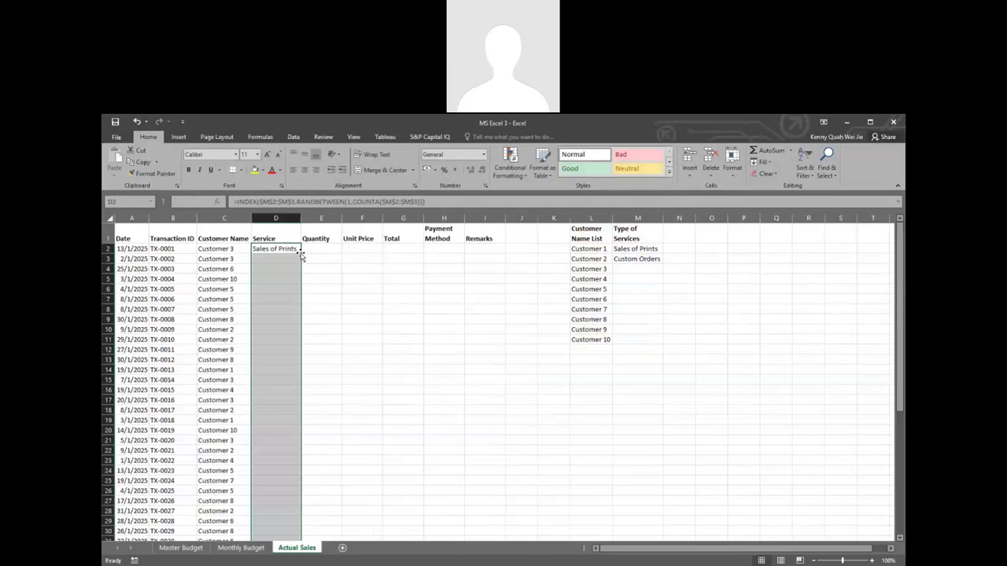
{"action": "left_click", "coordinate": [355, 268]}
{"action": "scroll", "coordinate": [366, 292], "scroll_direction": "down", "scroll_amount": 10}
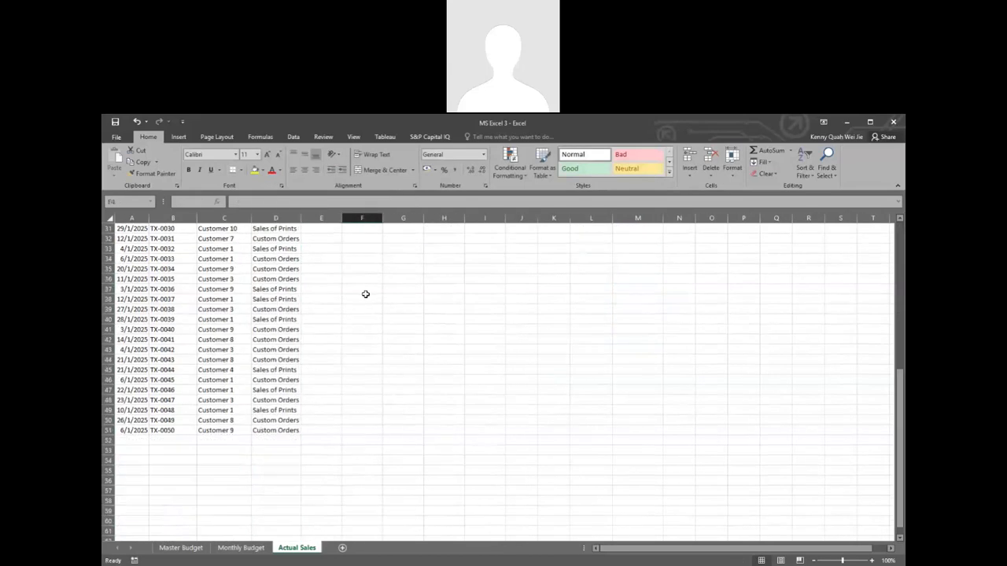
{"action": "scroll", "coordinate": [366, 292], "scroll_direction": "up", "scroll_amount": 8}
{"action": "scroll", "coordinate": [365, 294], "scroll_direction": "up", "scroll_amount": 2}
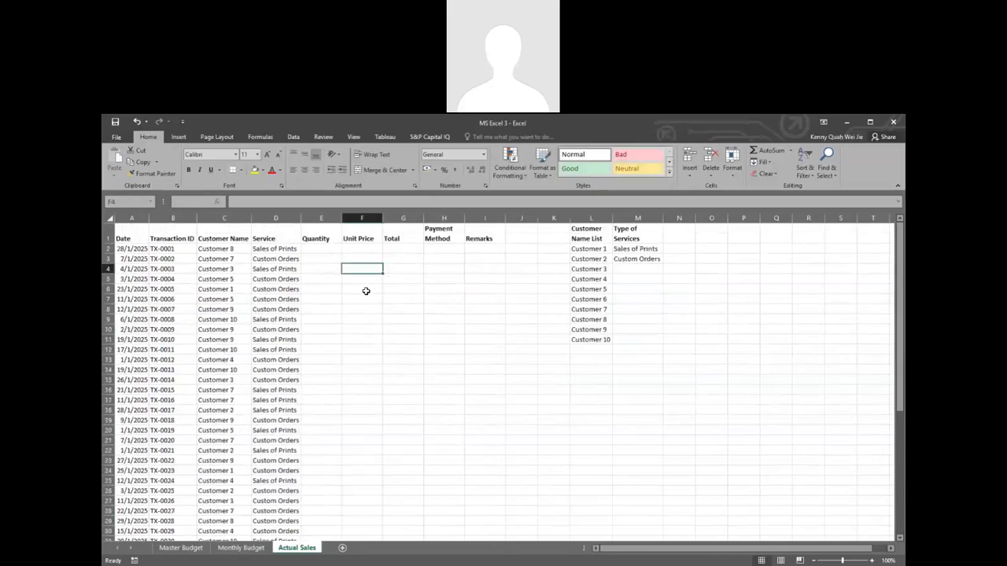
Step: Enter =RANDBETWEEN(1,10) in the first Quantity cell, E2, to generate a random quantity
{"action": "left_click", "coordinate": [318, 250]}
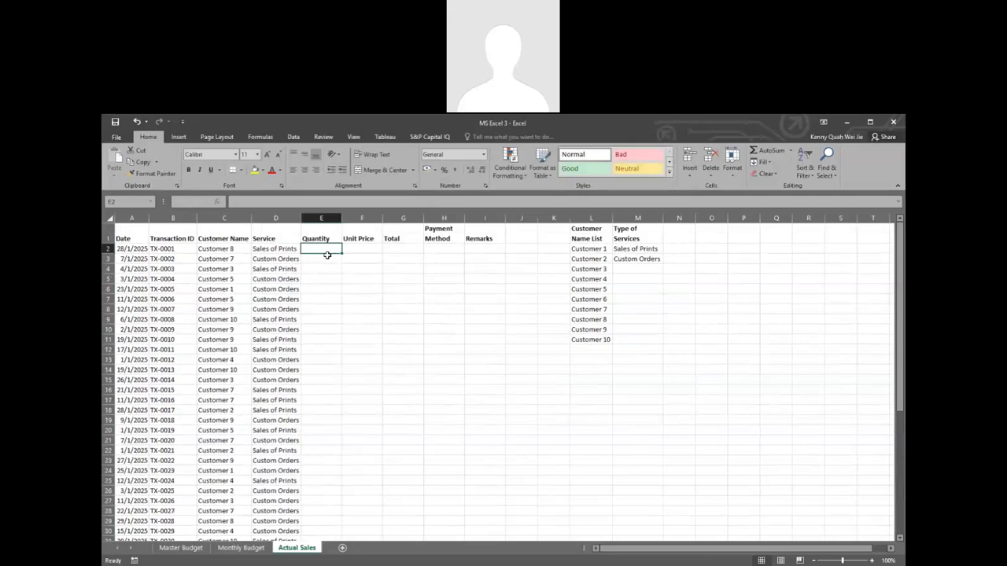
{"action": "type", "text": "="}
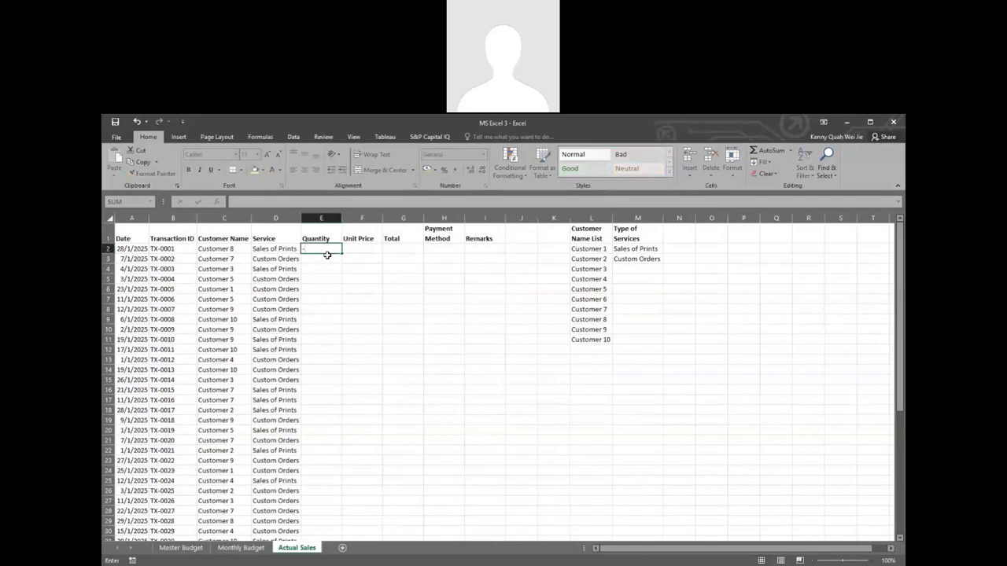
{"action": "type", "text": "ran"}
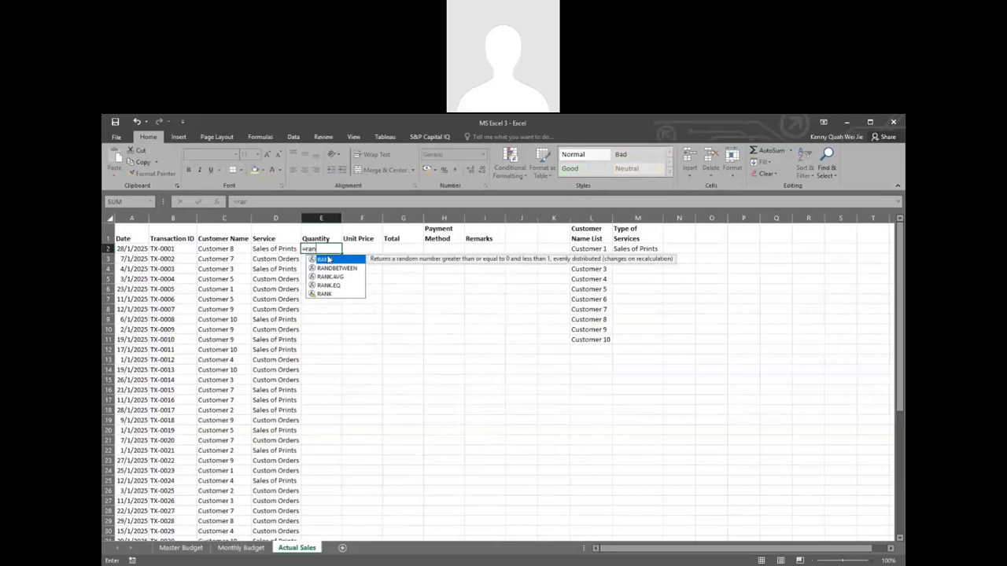
{"action": "key", "text": "Down"}
{"action": "key", "text": "Tab"}
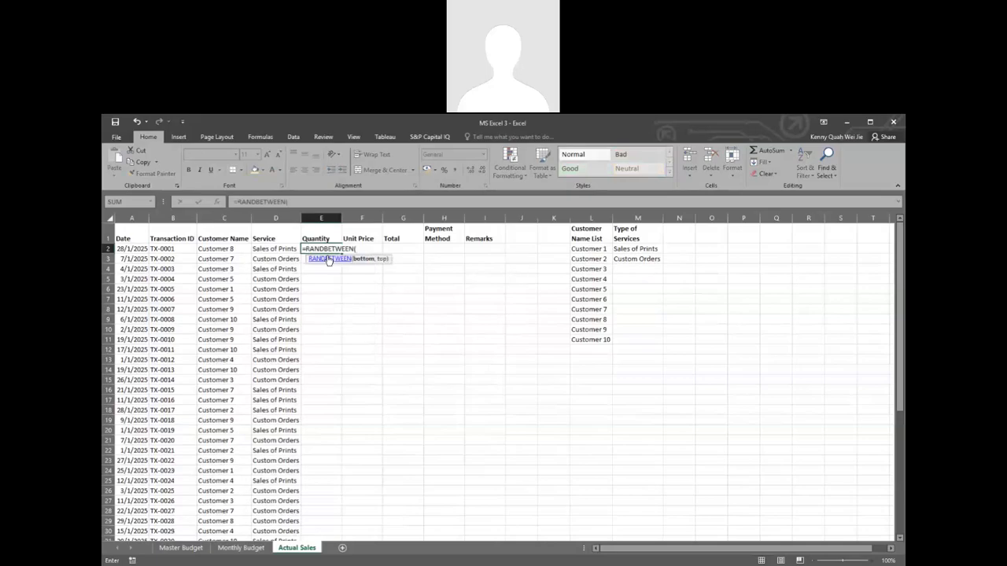
{"action": "type", "text": "1,10)"}
{"action": "key", "text": "Return"}
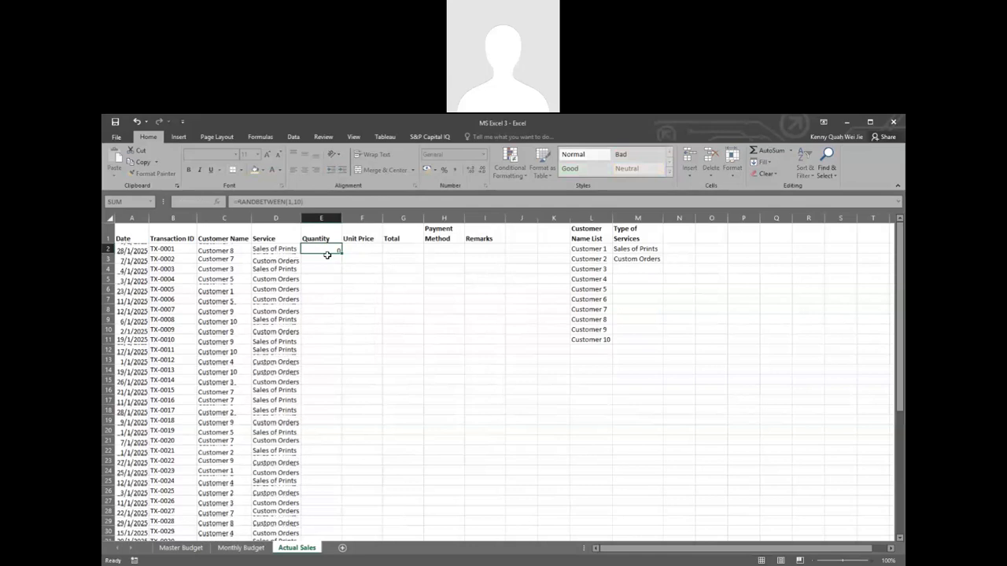
Step: Fill the random quantity formula from E2 down the Quantity column to the last transaction in row 51
{"action": "left_click", "coordinate": [337, 249]}
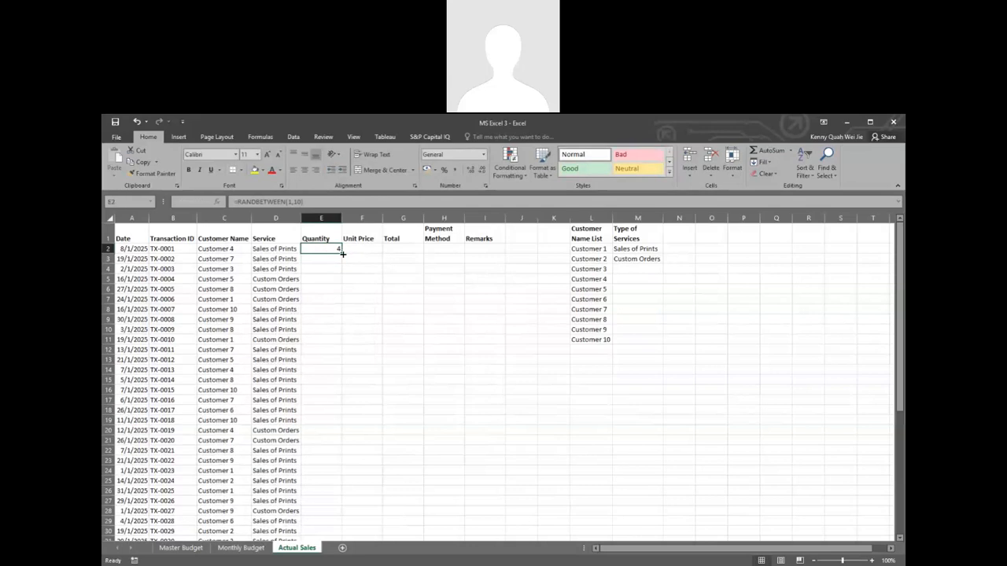
{"action": "double_click", "coordinate": [341, 253]}
{"action": "scroll", "coordinate": [404, 315], "scroll_direction": "down", "scroll_amount": 5}
{"action": "scroll", "coordinate": [404, 315], "scroll_direction": "up", "scroll_amount": 5}
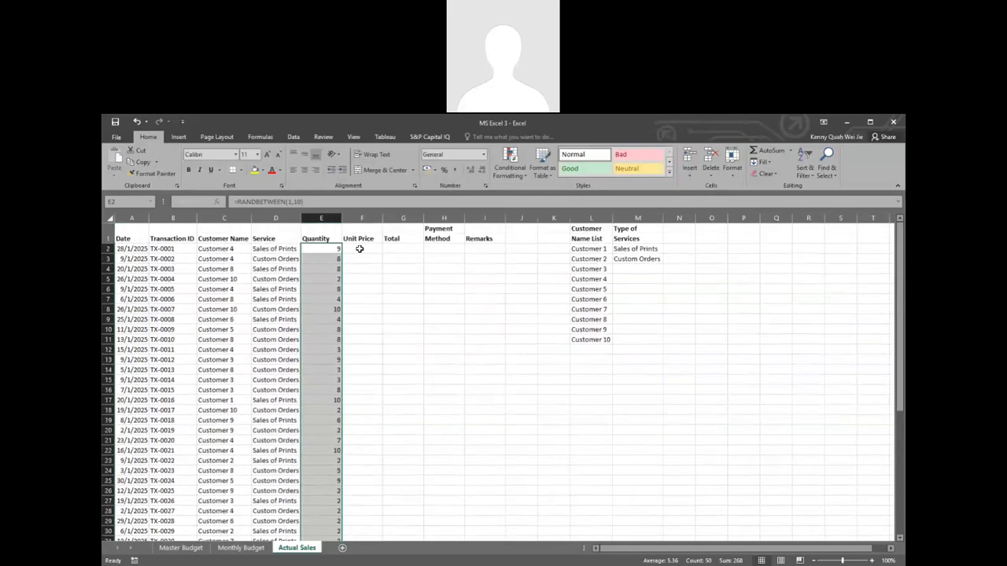
Step: Check the per-unit prices on the Master Budget sheet and add a Price Unit heading in N1 of Actual Sales
{"action": "left_click", "coordinate": [363, 249]}
{"action": "left_click", "coordinate": [179, 547]}
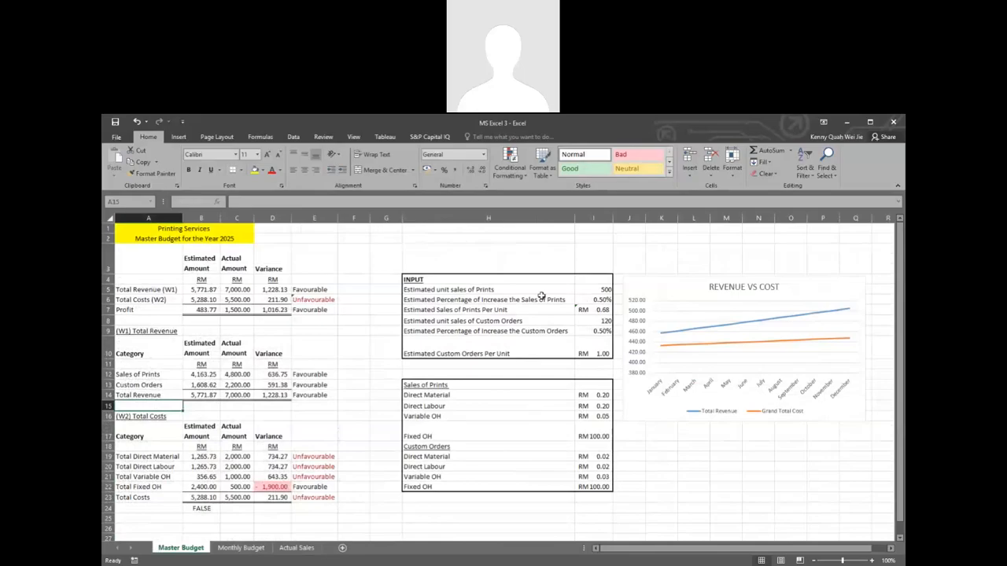
{"action": "left_click", "coordinate": [593, 300]}
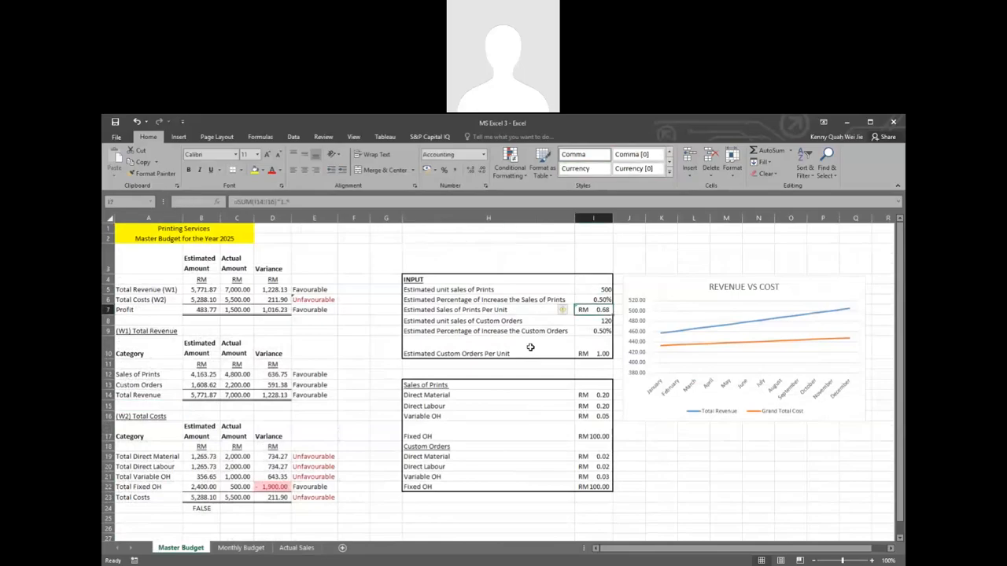
{"action": "left_click", "coordinate": [297, 547]}
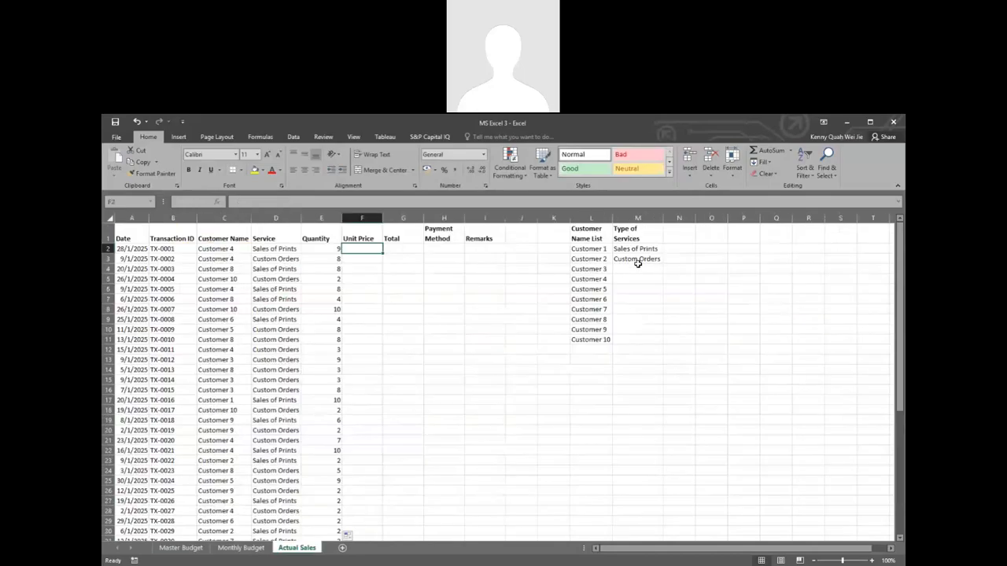
{"action": "left_click", "coordinate": [675, 237]}
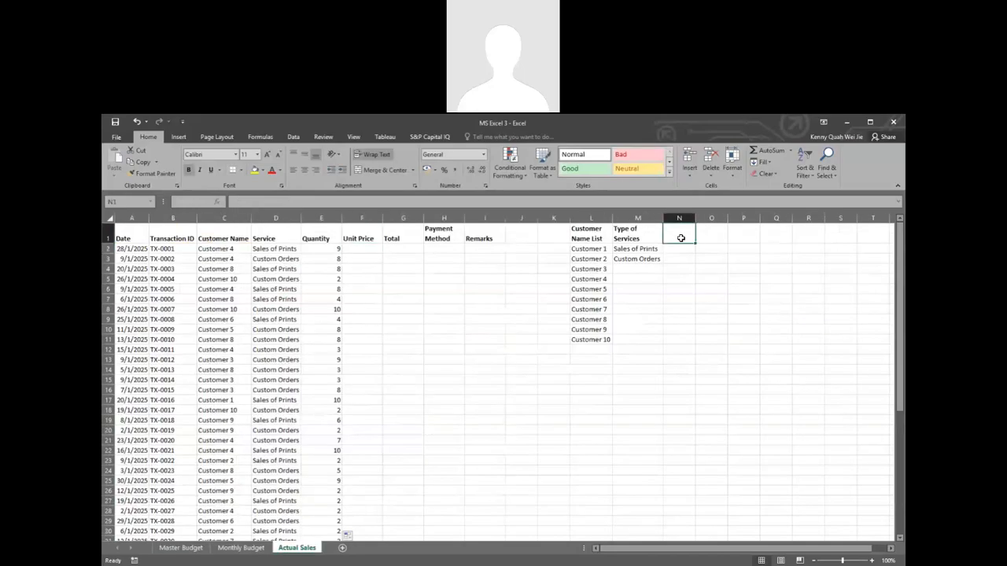
{"action": "type", "text": "Pri"}
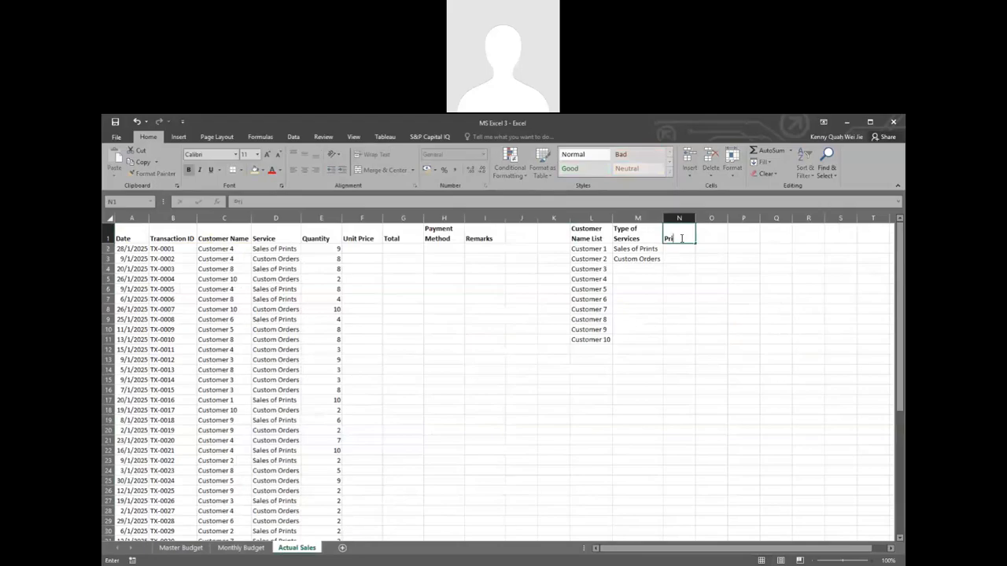
{"action": "type", "text": "ce Unit"}
{"action": "key", "text": "Return"}
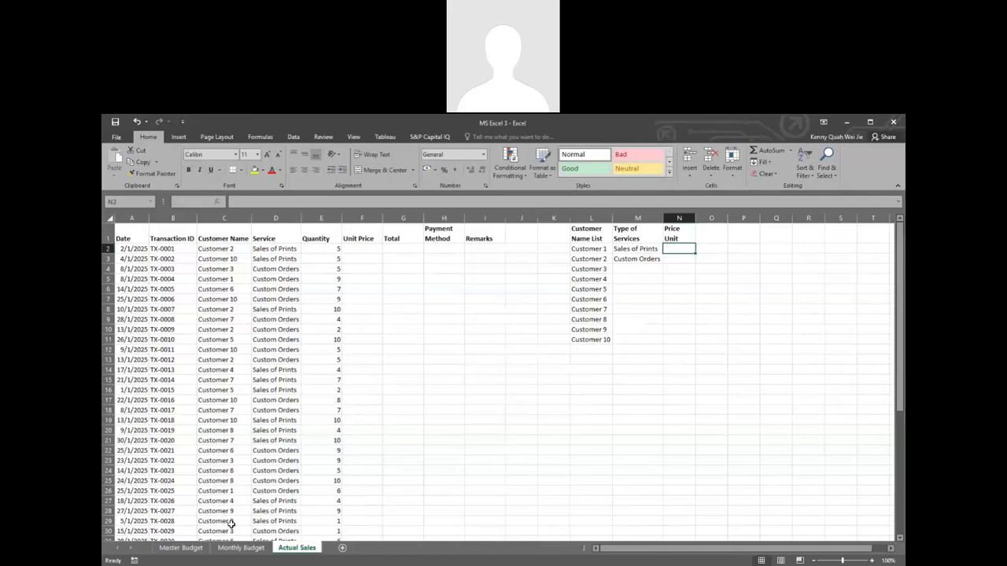
Step: Link the Sales of Prints unit price in N2 to cell I7 of the Master Budget sheet
{"action": "left_click", "coordinate": [181, 548]}
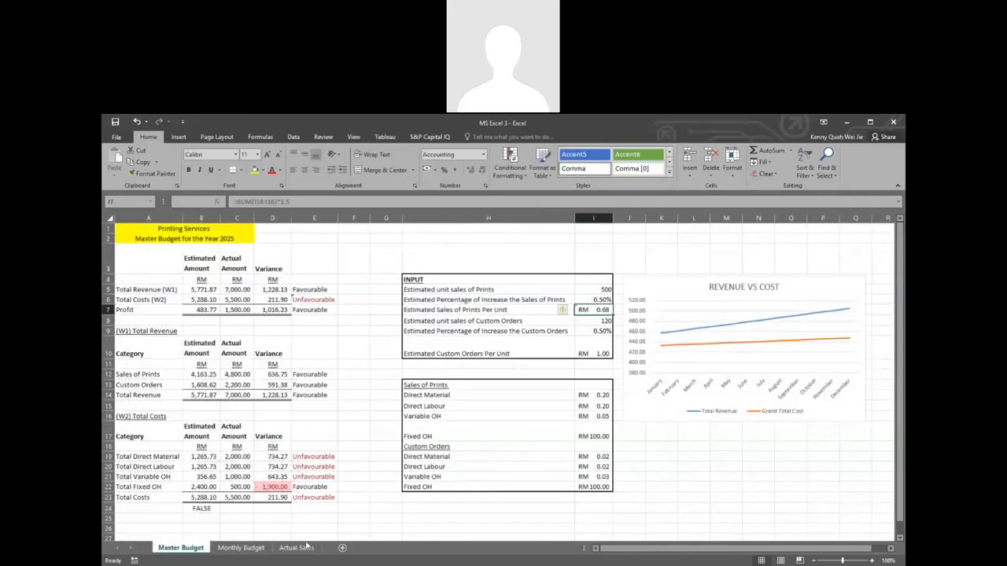
{"action": "left_click", "coordinate": [296, 549]}
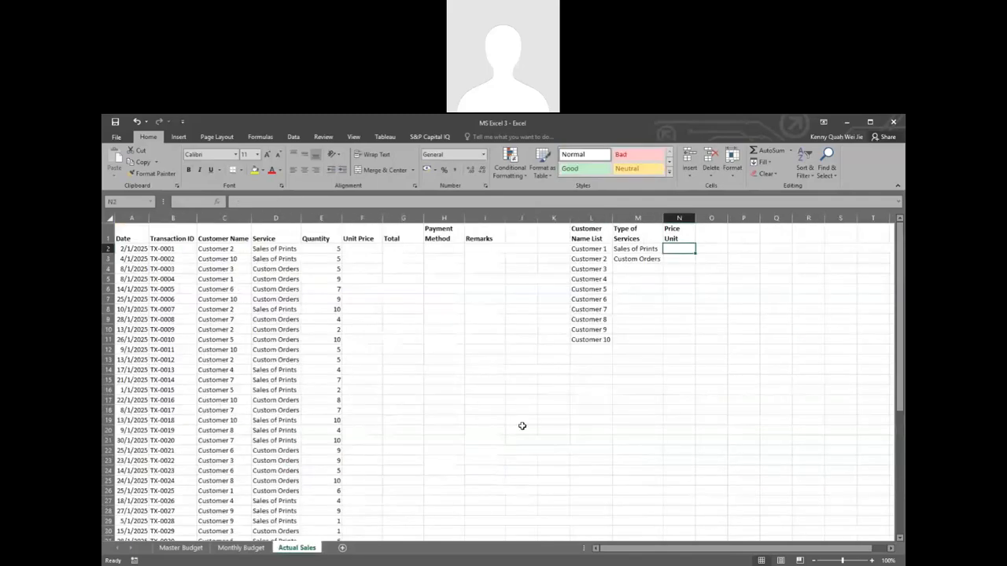
{"action": "type", "text": "="}
{"action": "left_click", "coordinate": [180, 548]}
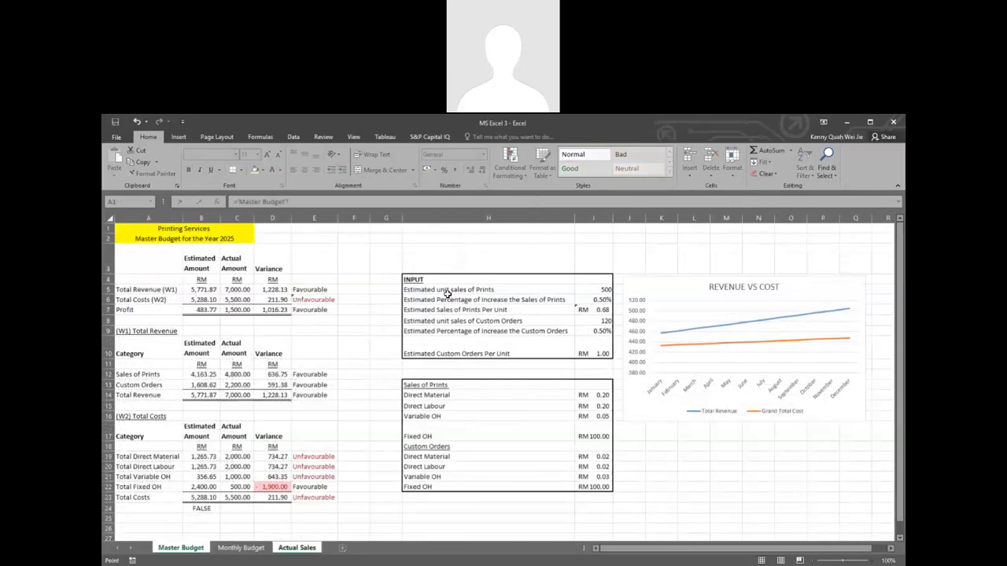
{"action": "left_click", "coordinate": [589, 309]}
{"action": "key", "text": "Return"}
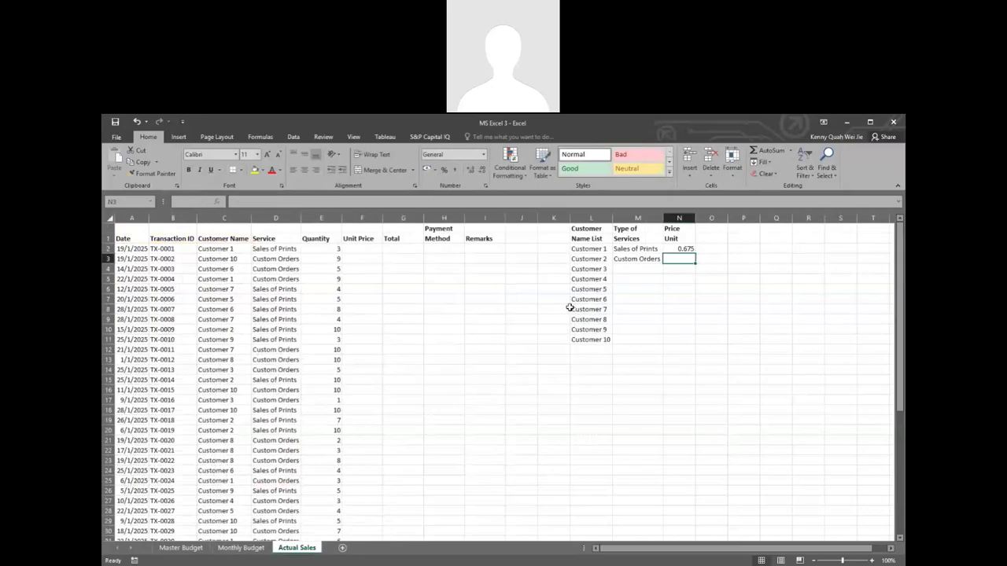
Step: Link the Custom Orders unit price in N3 to cell I10 of the Master Budget sheet
{"action": "type", "text": "="}
{"action": "left_click", "coordinate": [180, 549]}
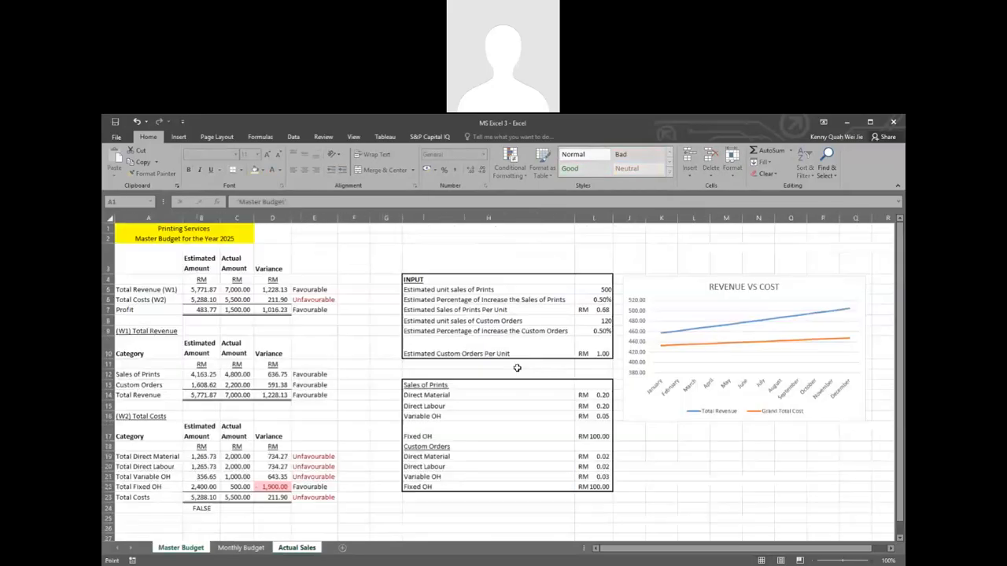
{"action": "left_click", "coordinate": [597, 345]}
{"action": "key", "text": "Return"}
{"action": "left_click", "coordinate": [684, 259]}
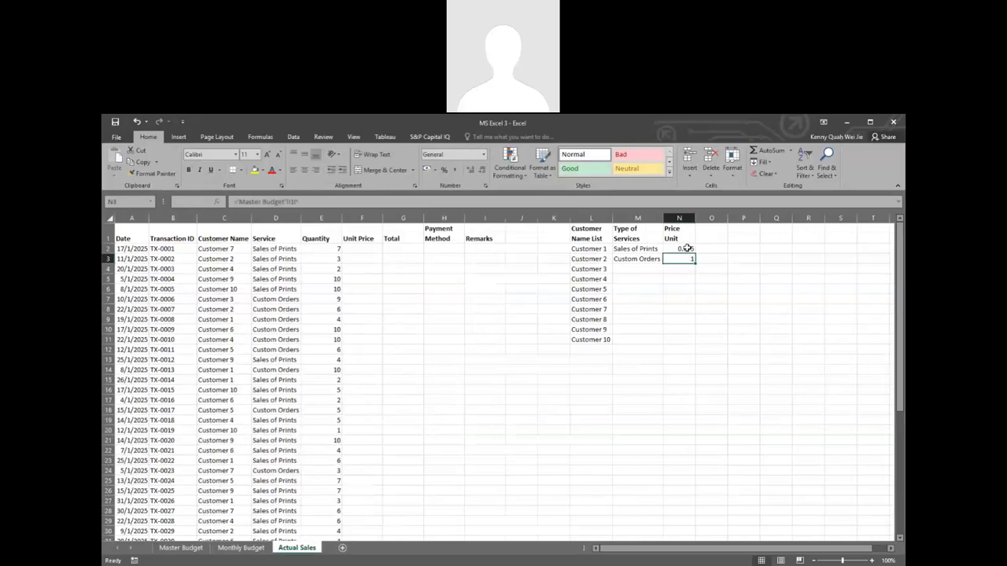
Step: Format the two unit prices in N2:N3 as Accounting values with the RM currency symbol and two decimals
{"action": "left_click_drag", "start_coordinate": [686, 247], "coordinate": [681, 256]}
{"action": "left_click", "coordinate": [457, 169]}
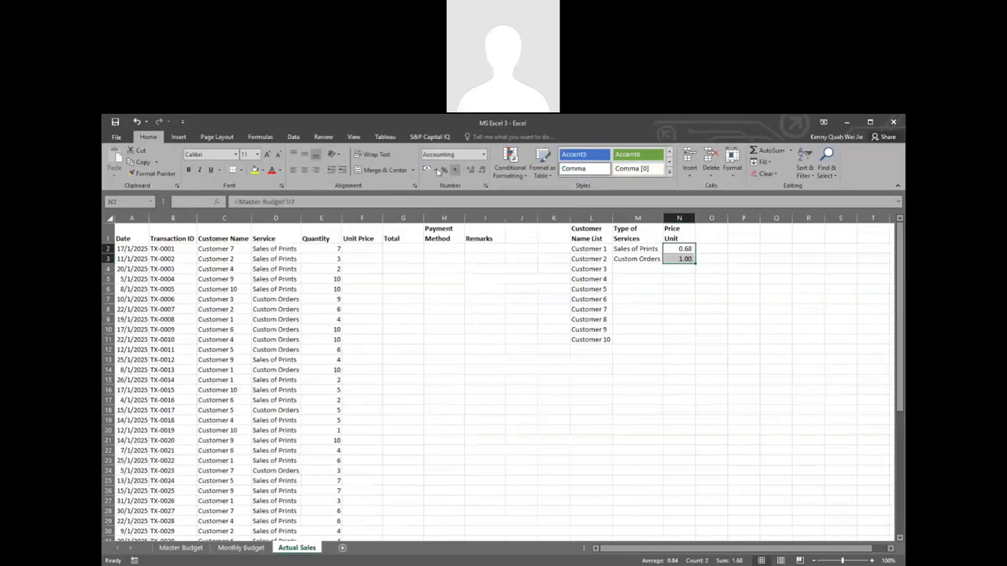
{"action": "left_click", "coordinate": [426, 169]}
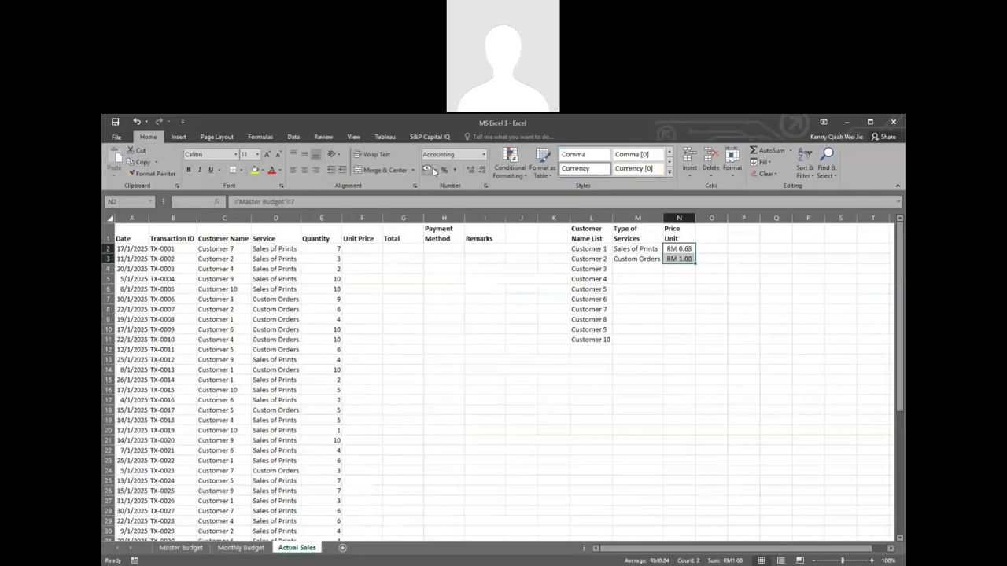
{"action": "left_click", "coordinate": [654, 276]}
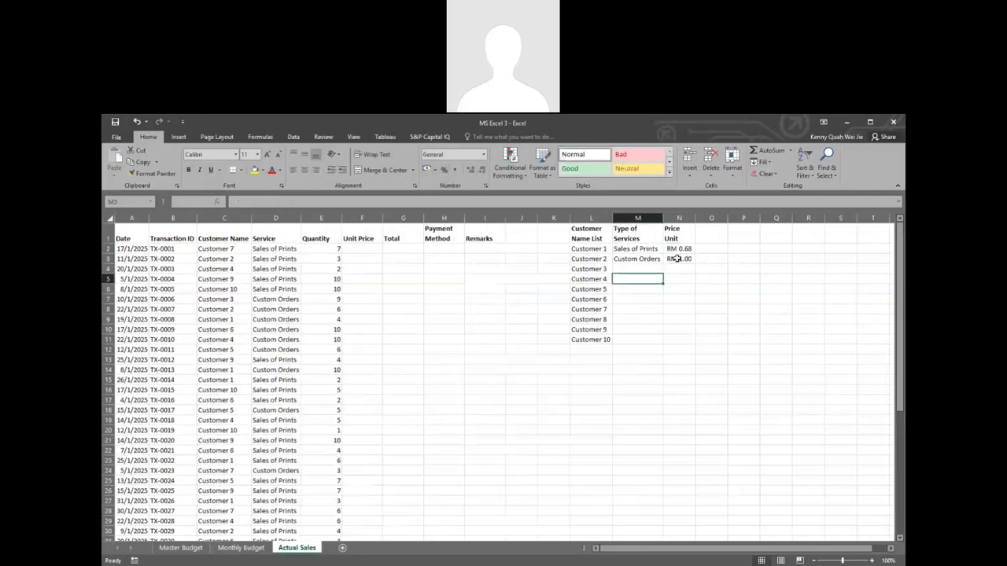
{"action": "left_click", "coordinate": [367, 248]}
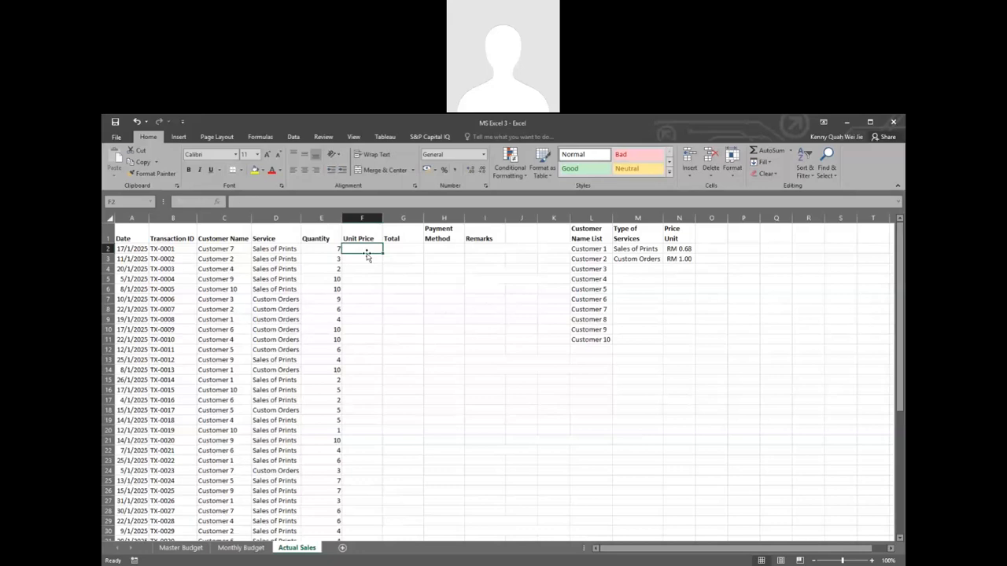
Step: Enter =VLOOKUP(D2,M2:N3,2,FALSE) in F2 to look up the unit price for the service
{"action": "type", "text": "=vl"}
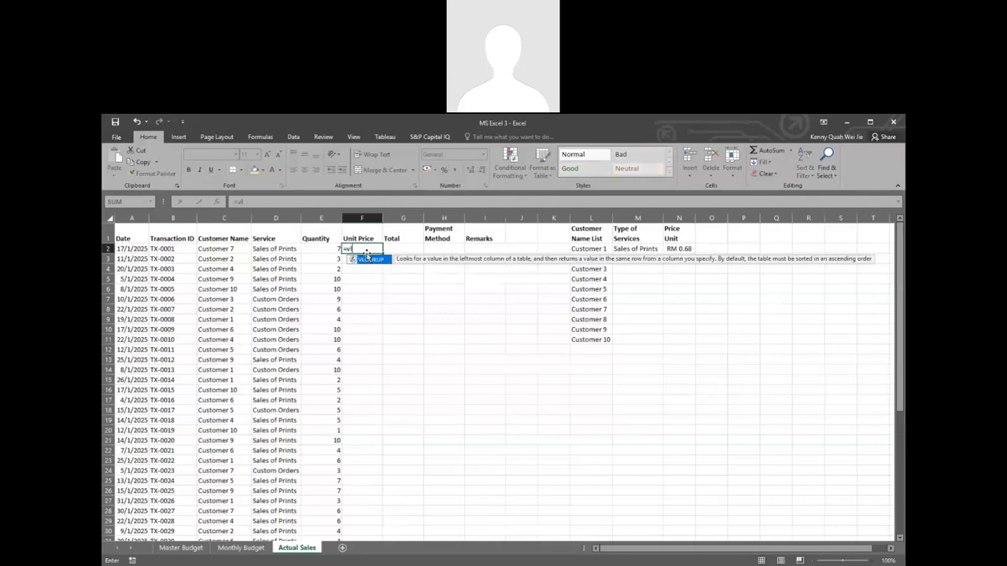
{"action": "key", "text": "Tab"}
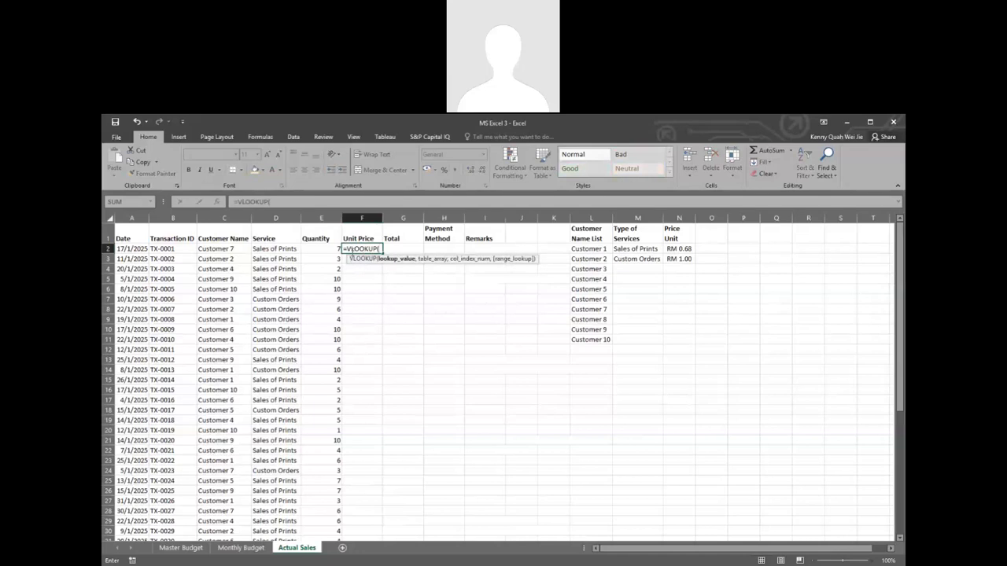
{"action": "left_click", "coordinate": [282, 248]}
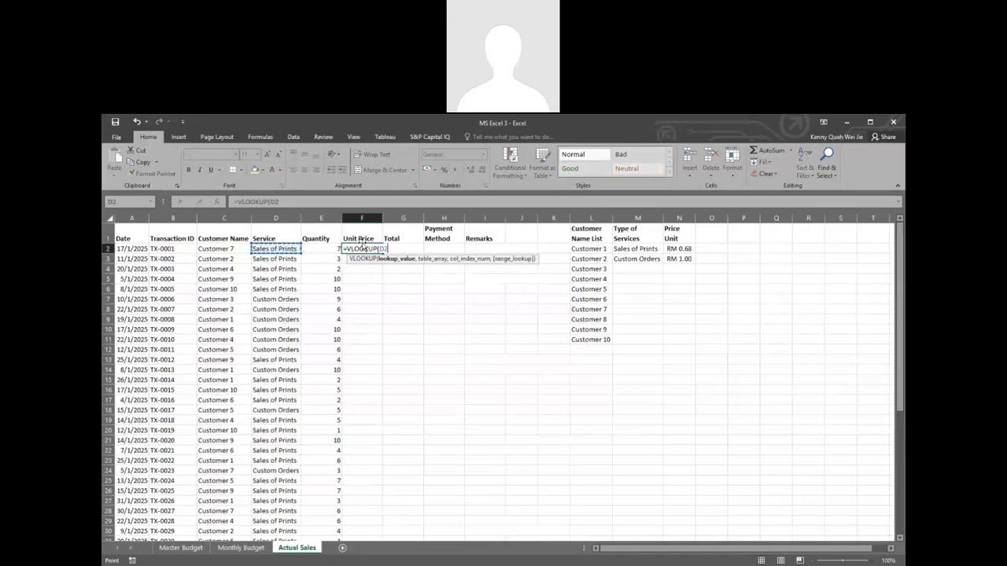
{"action": "type", "text": ","}
{"action": "left_click", "coordinate": [637, 249]}
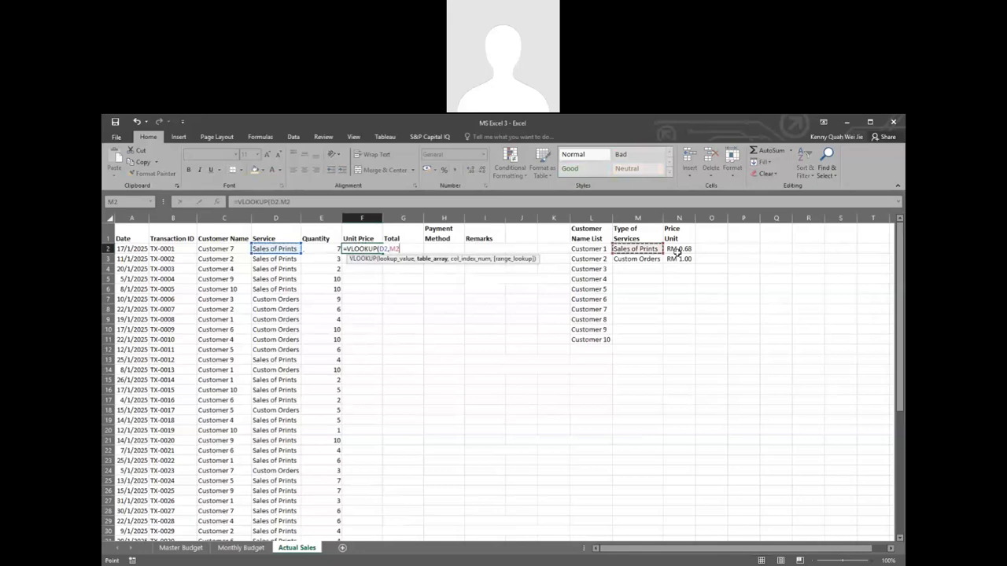
{"action": "left_click_drag", "start_coordinate": [676, 250], "coordinate": [678, 259]}
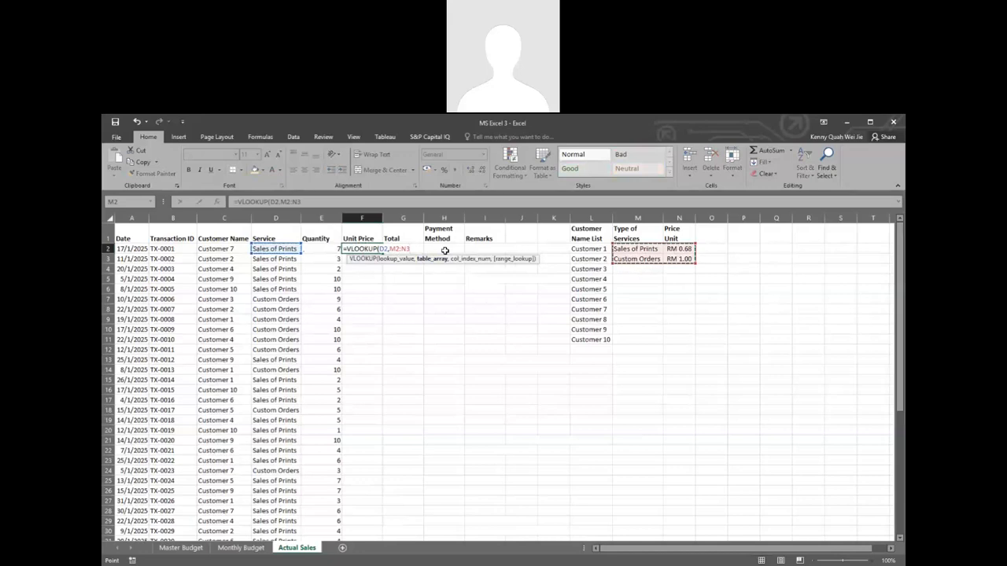
{"action": "type", "text": ","}
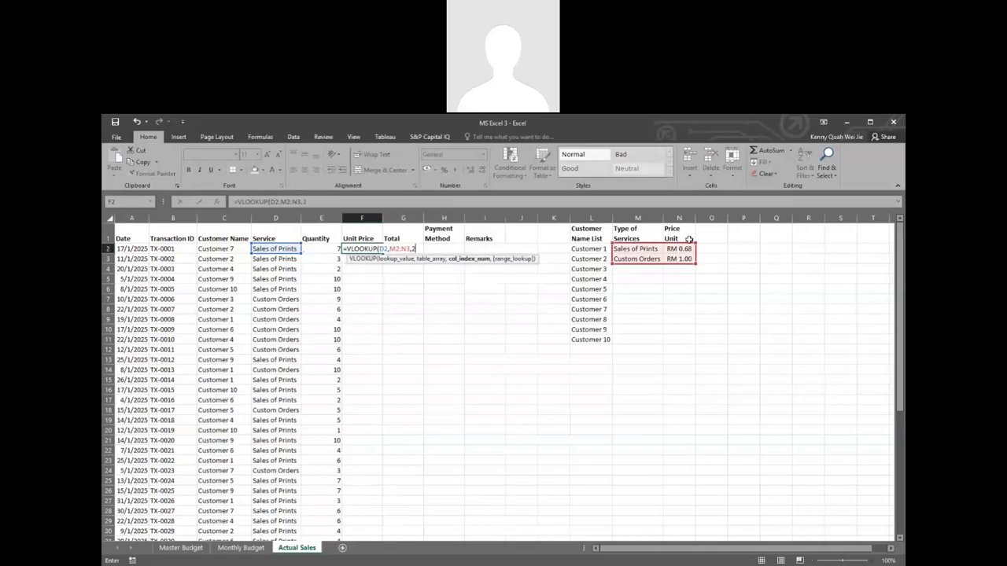
{"action": "type", "text": "2"}
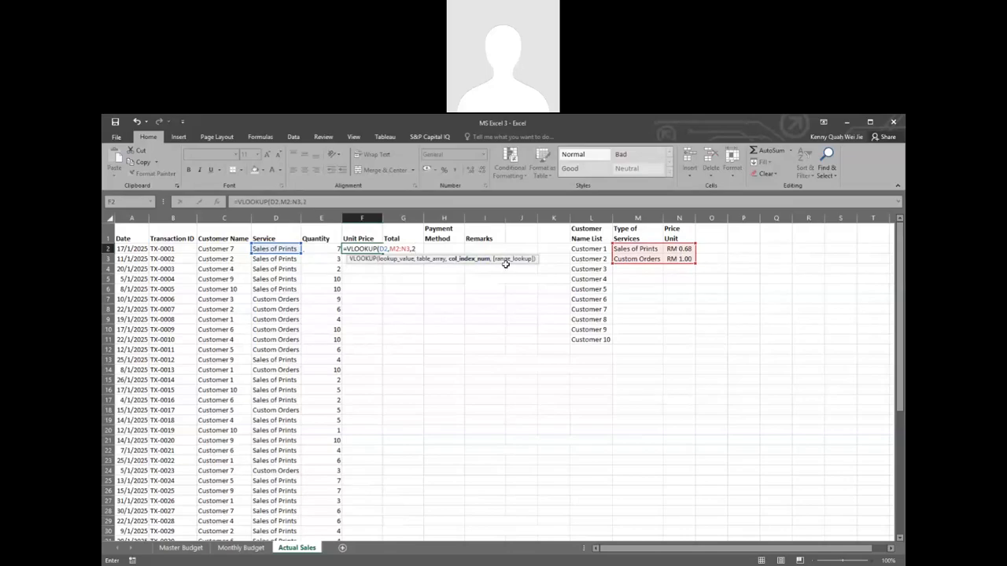
{"action": "type", "text": ","}
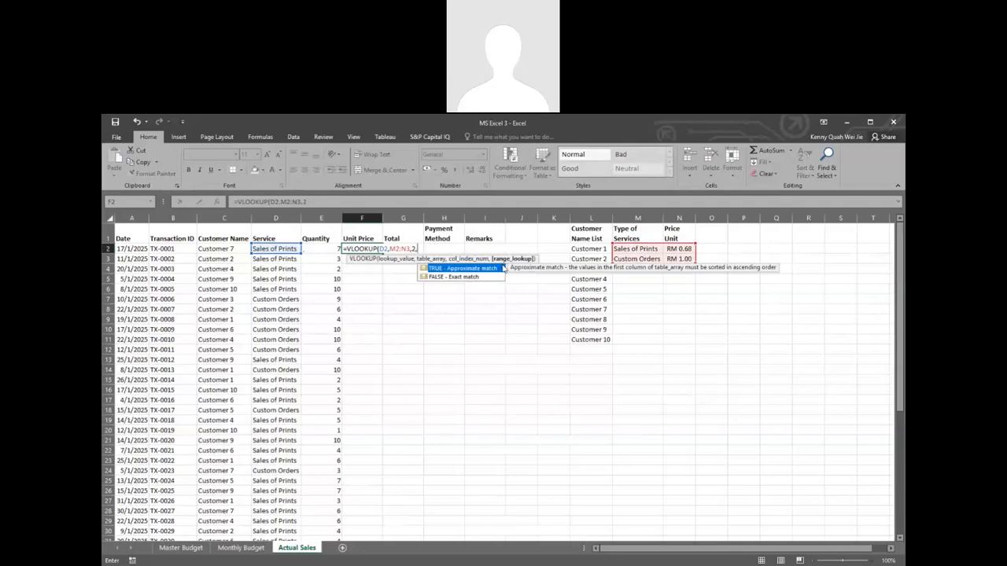
{"action": "double_click", "coordinate": [443, 278]}
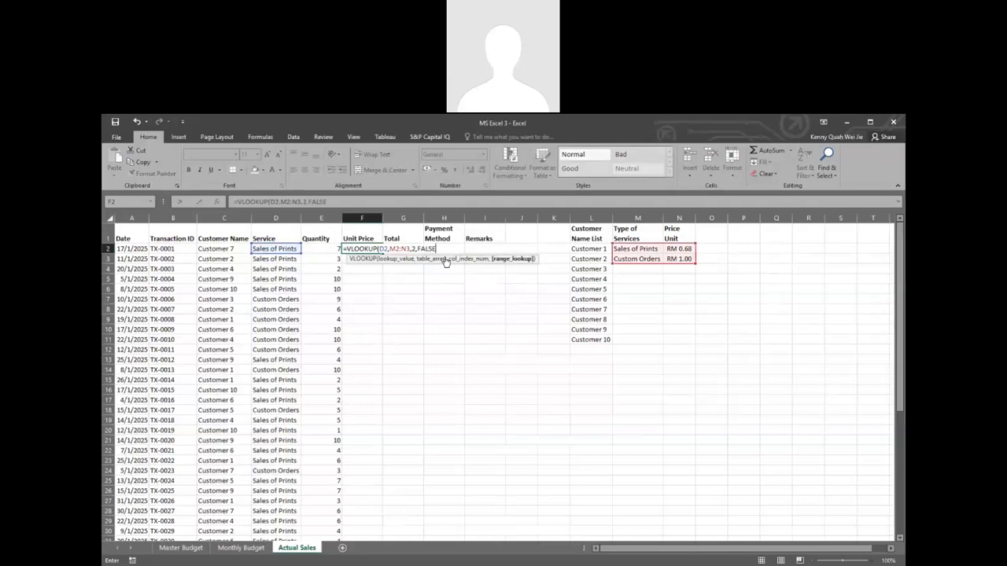
{"action": "key", "text": "Return"}
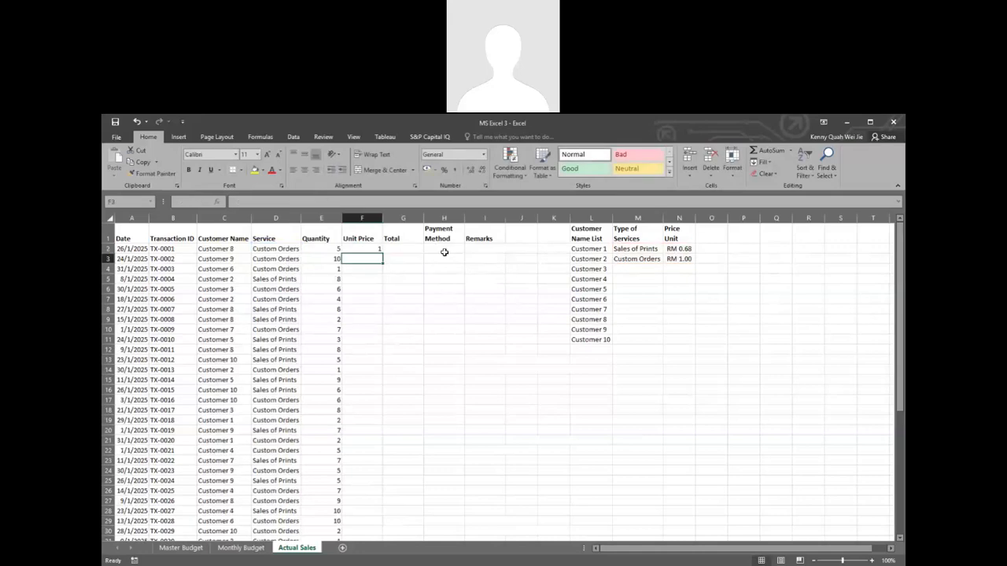
Step: Try to copy the F2 lookup formula down the Unit Price column, and undo the fill
{"action": "left_click", "coordinate": [369, 249]}
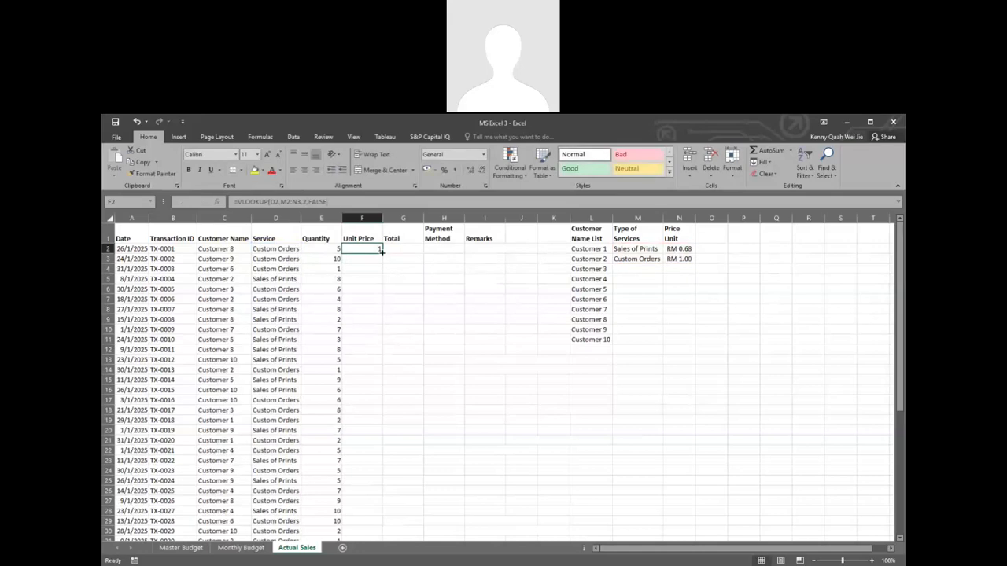
{"action": "double_click", "coordinate": [382, 254]}
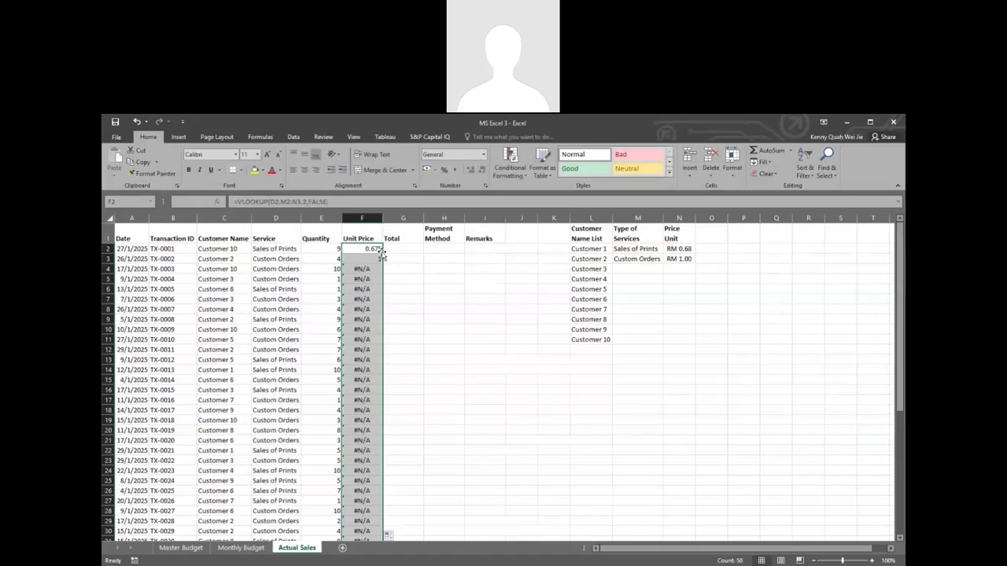
{"action": "key", "text": "ctrl+z"}
Step: Make the lookup table reference in F2 absolute as $M$2:$N$3 and copy the formula down the Unit Price column
{"action": "double_click", "coordinate": [378, 249]}
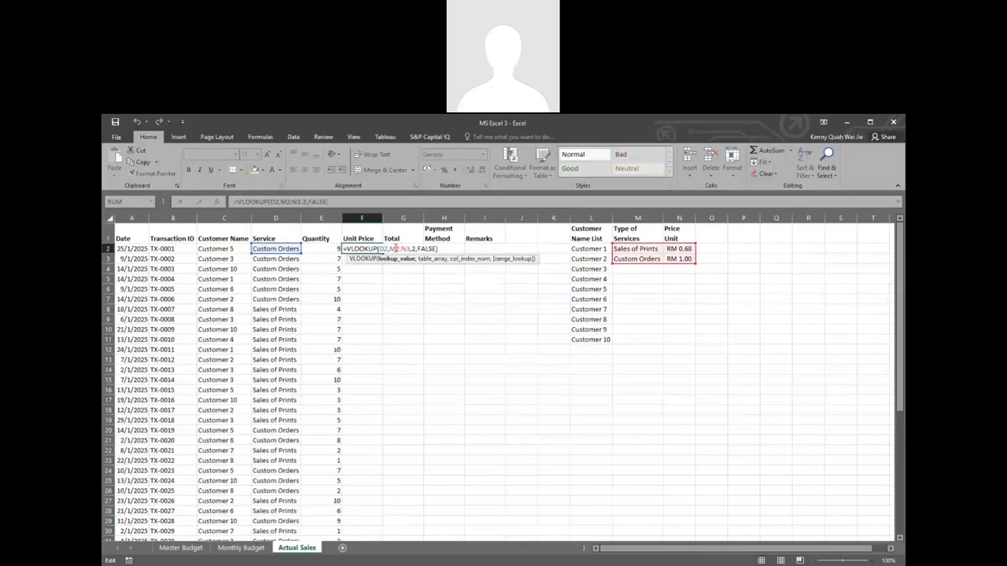
{"action": "left_click", "coordinate": [401, 248]}
{"action": "key", "text": "F4"}
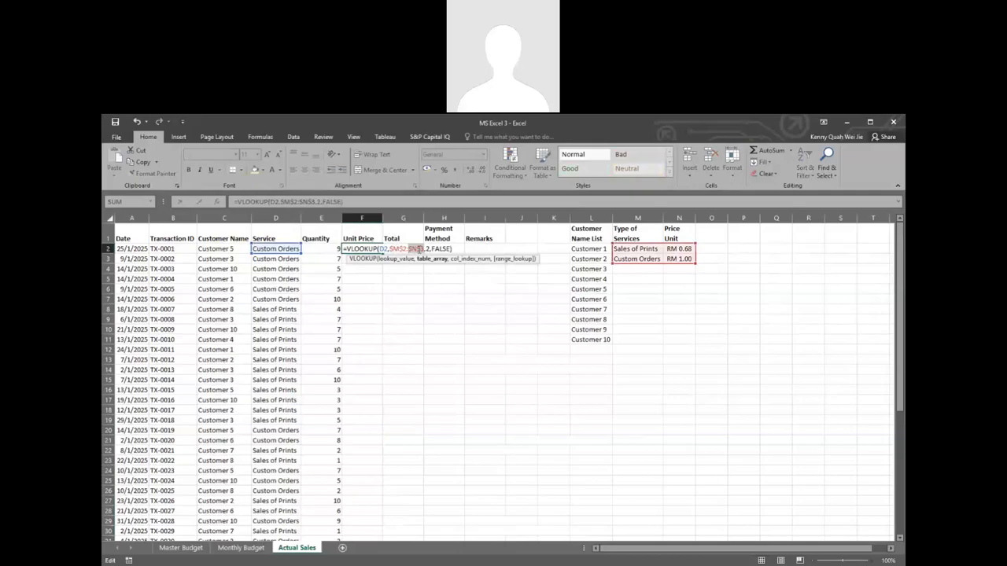
{"action": "key", "text": "ctrl+Return"}
{"action": "double_click", "coordinate": [383, 253]}
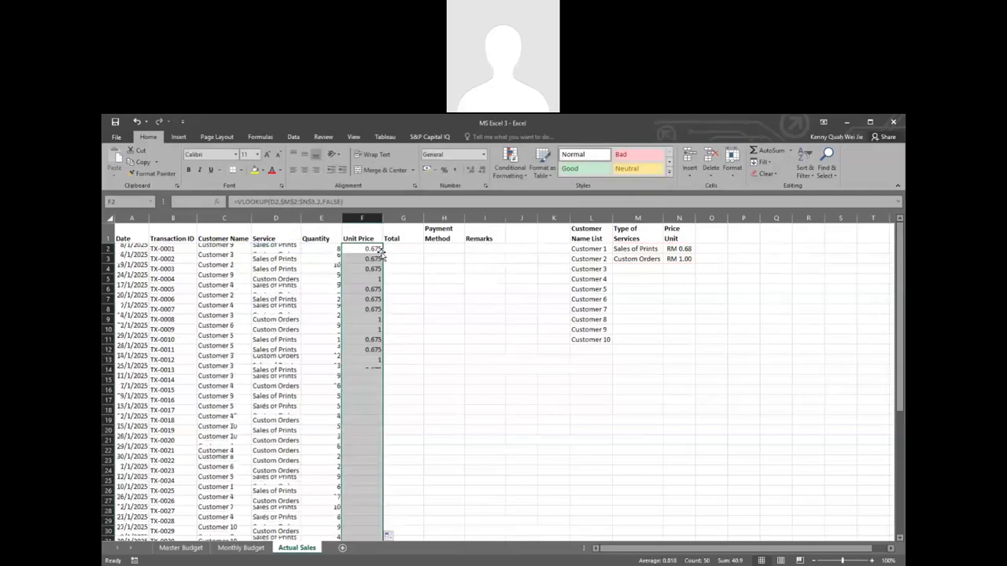
Step: Apply the Comma style to the filled Unit Price values in column F
{"action": "left_click", "coordinate": [455, 170]}
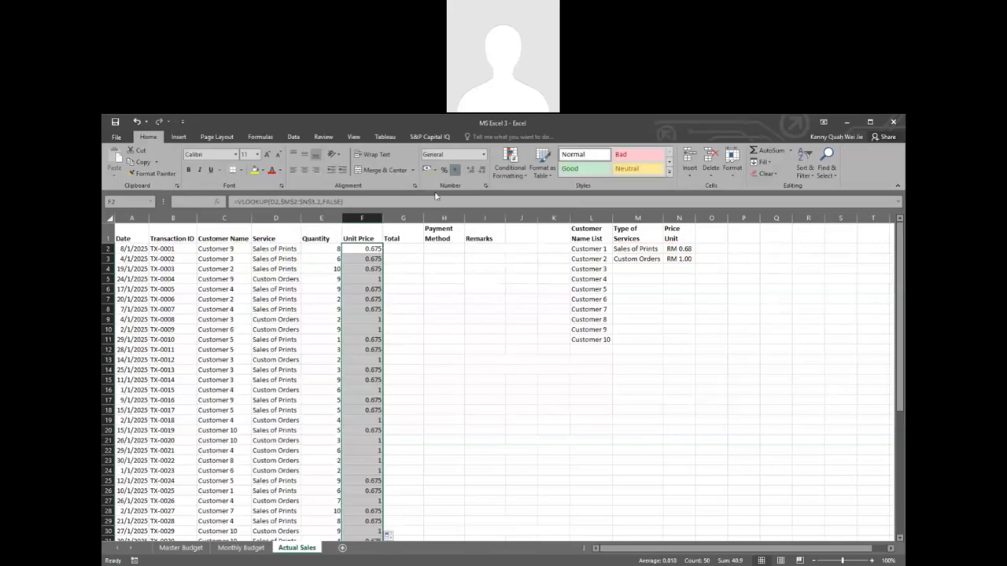
{"action": "left_click", "coordinate": [393, 257]}
{"action": "left_click", "coordinate": [372, 247]}
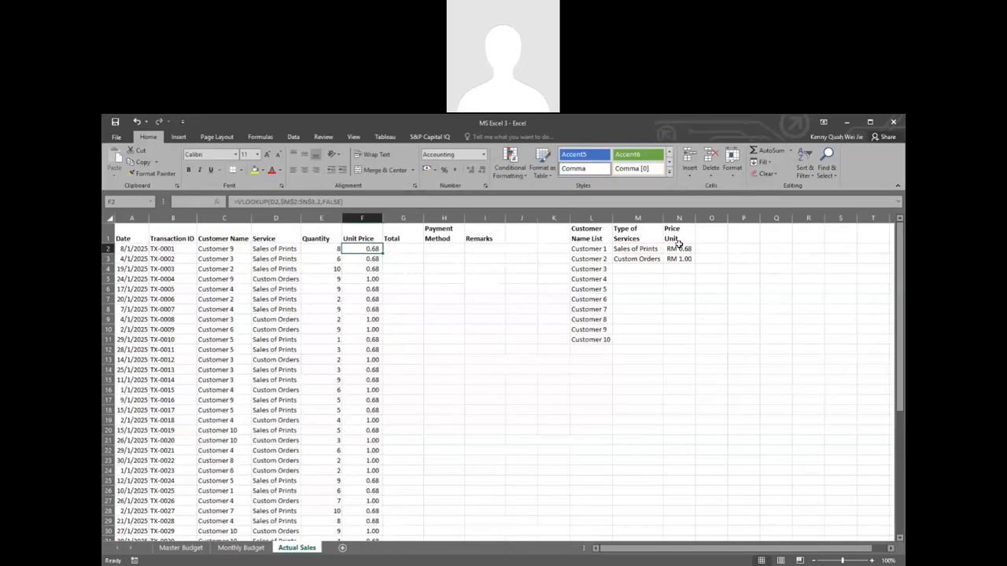
{"action": "left_click_drag", "start_coordinate": [680, 248], "coordinate": [681, 260]}
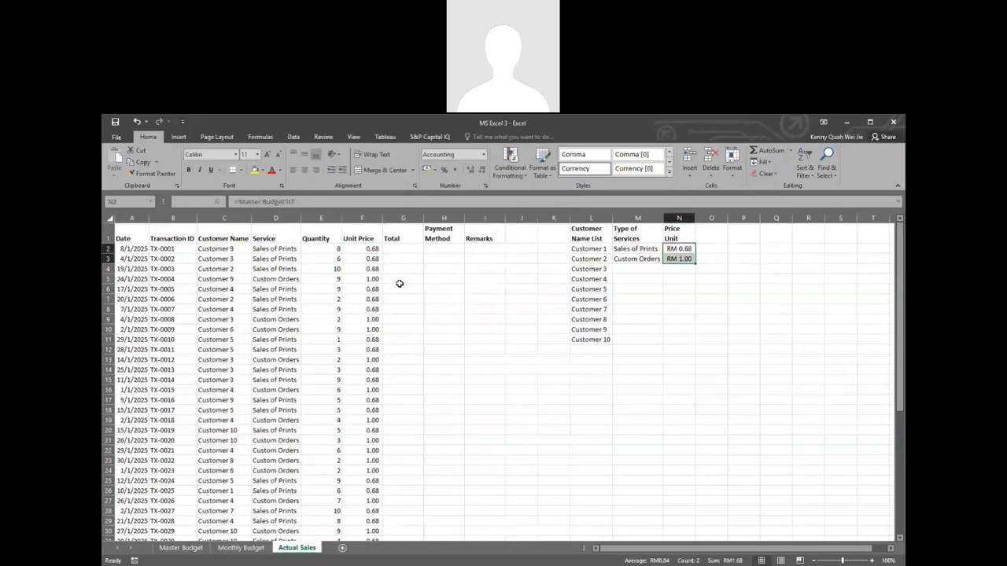
{"action": "scroll", "coordinate": [400, 283], "scroll_direction": "down", "scroll_amount": 1}
{"action": "scroll", "coordinate": [400, 283], "scroll_direction": "up", "scroll_amount": 1}
Step: Replace the formula in F2 with an INDEX function that uses the price range N2:N3 as its array
{"action": "left_click", "coordinate": [364, 248]}
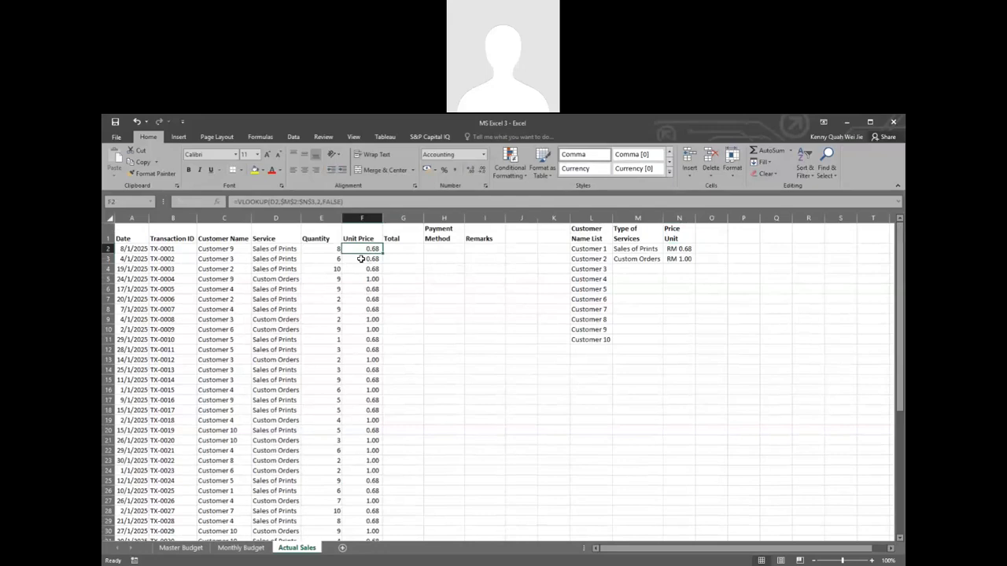
{"action": "type", "text": "="}
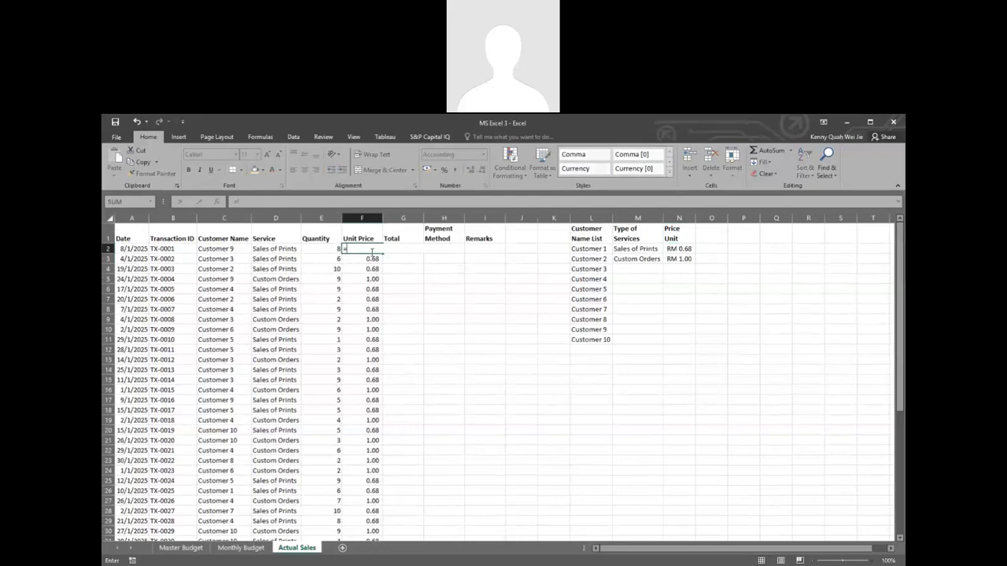
{"action": "type", "text": "inde"}
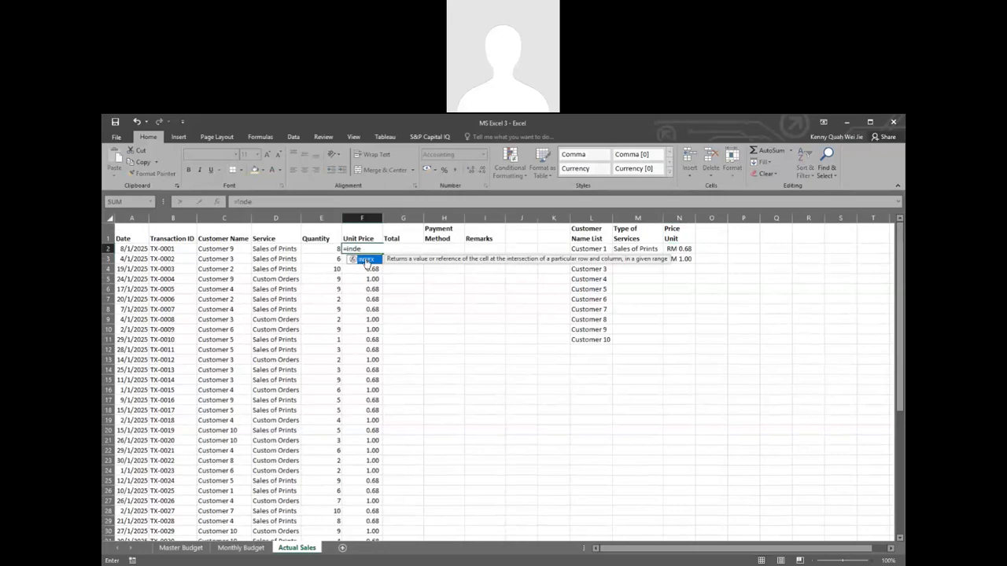
{"action": "double_click", "coordinate": [366, 261]}
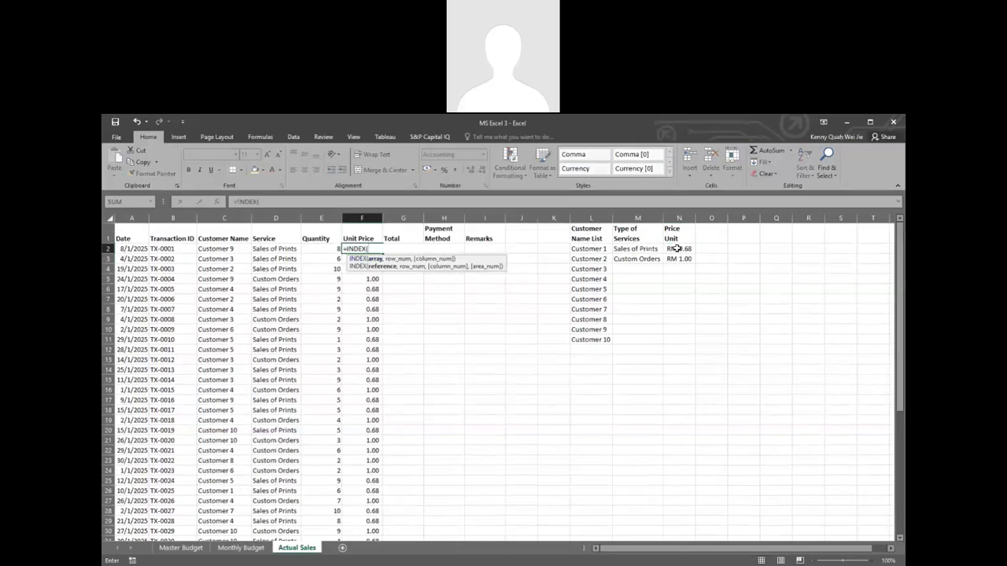
{"action": "left_click_drag", "start_coordinate": [676, 249], "coordinate": [678, 259]}
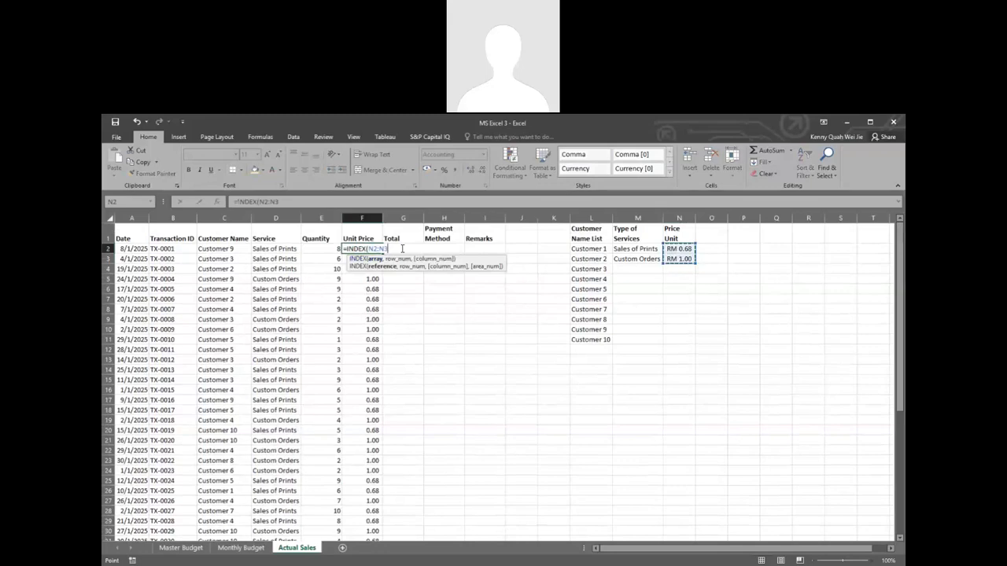
Step: Add MATCH(D2,M2:M3,0) as the row number of the INDEX formula in F2
{"action": "type", "text": ",mat"}
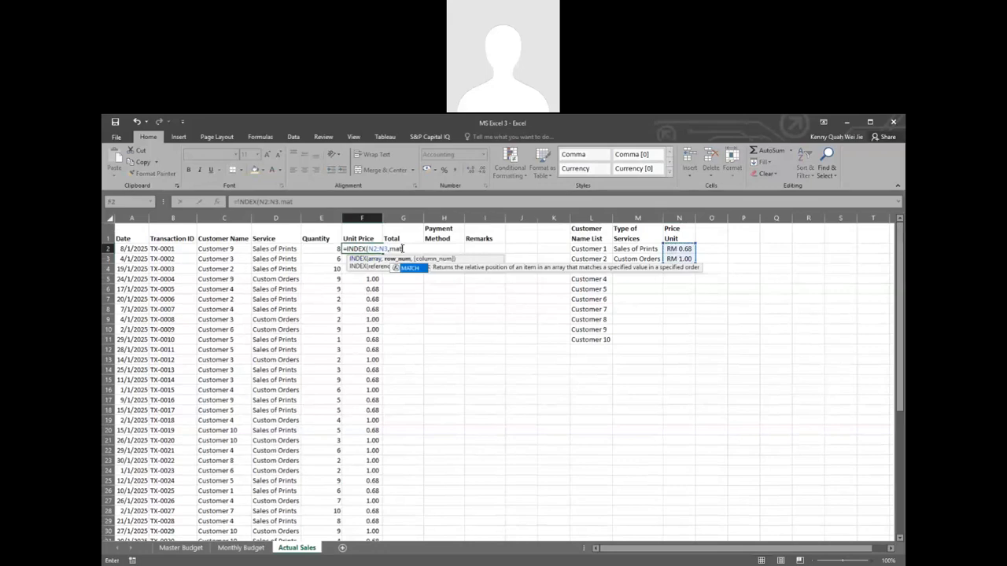
{"action": "double_click", "coordinate": [408, 265]}
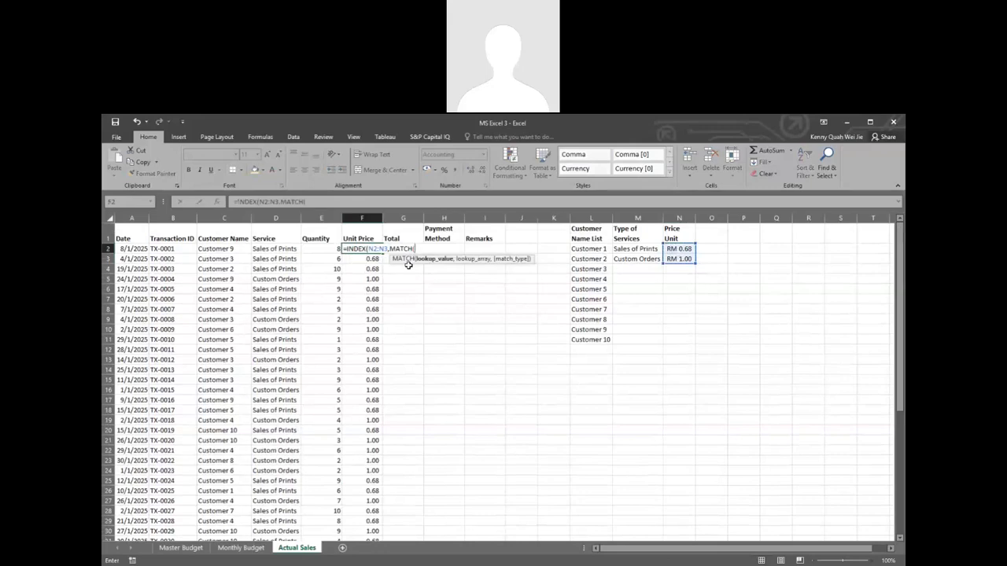
{"action": "left_click", "coordinate": [276, 248]}
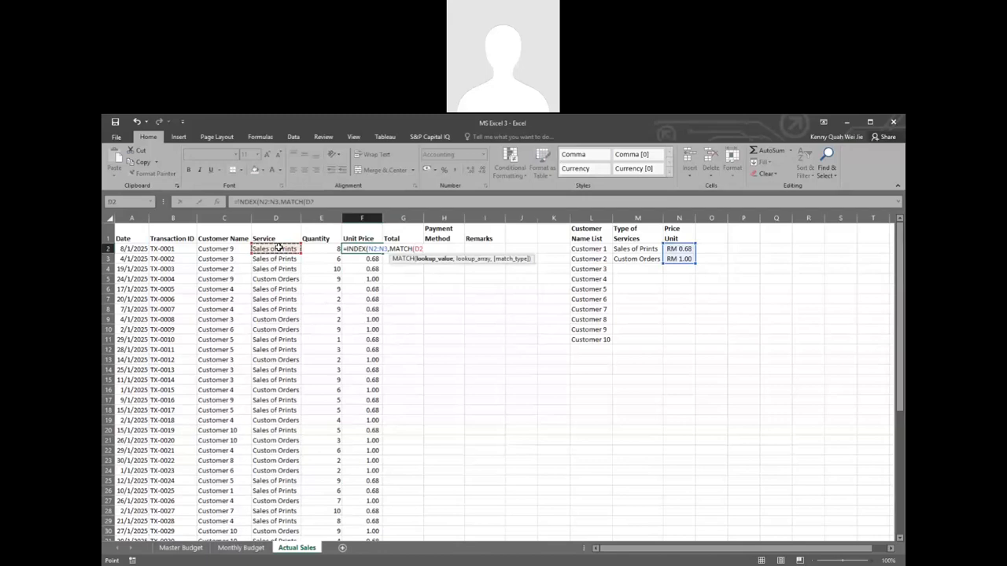
{"action": "type", "text": ","}
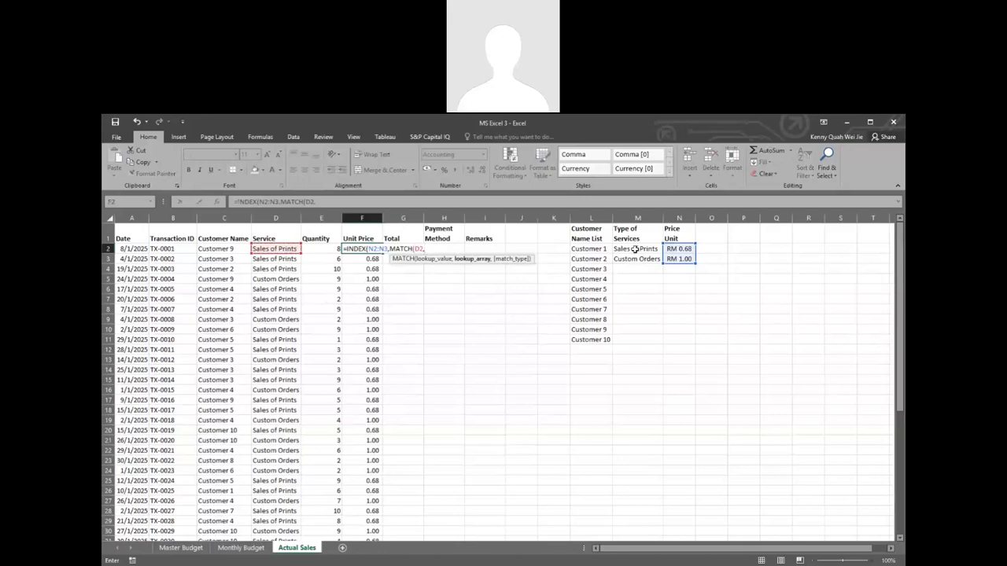
{"action": "left_click_drag", "start_coordinate": [635, 249], "coordinate": [637, 258]}
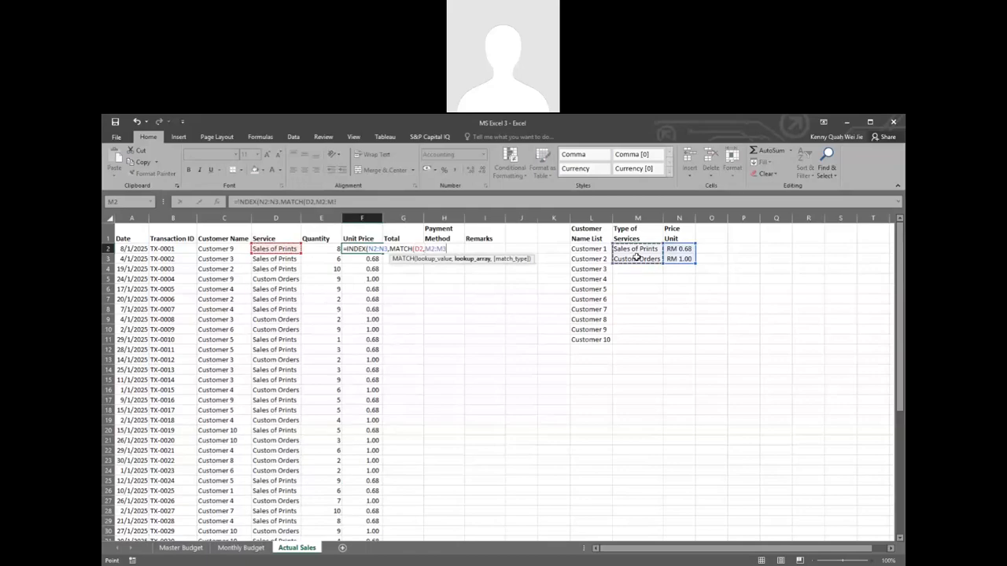
{"action": "type", "text": ","}
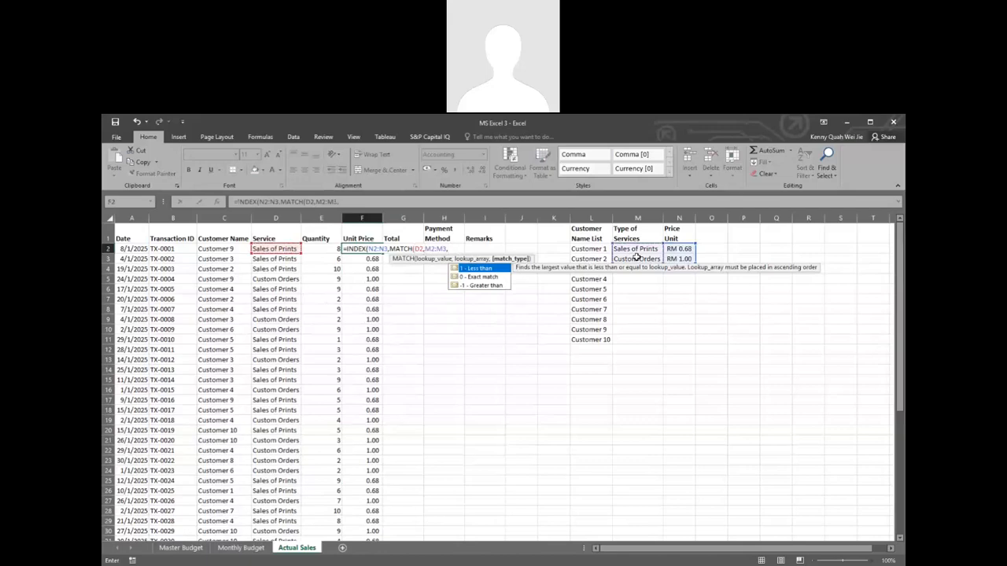
{"action": "type", "text": "0)"}
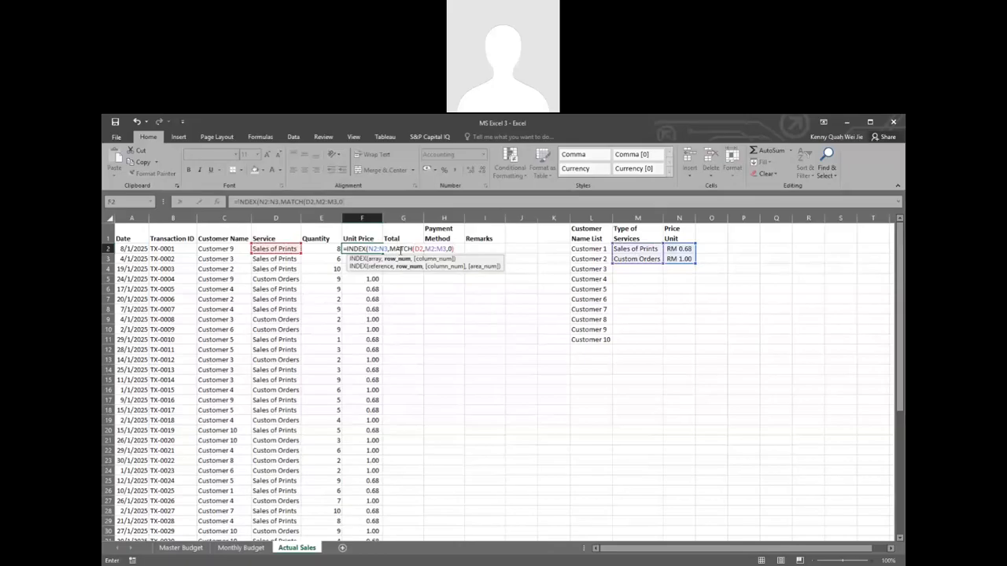
Step: Make the ranges absolute as $N$2:$N$3 and $M$2:$M$3 in the F2 formula and enter it, accepting the suggested correction
{"action": "left_click", "coordinate": [371, 249]}
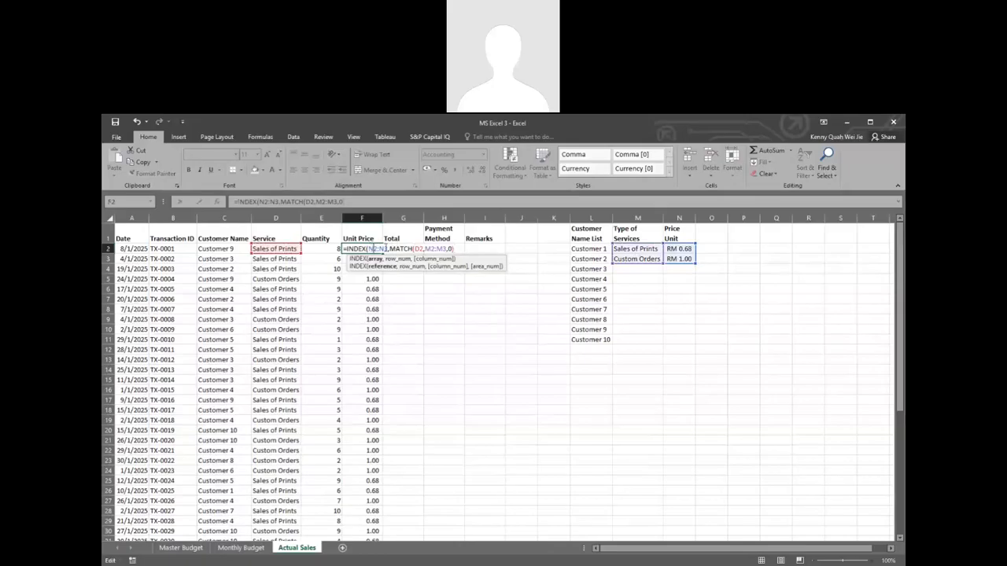
{"action": "key", "text": "F4"}
{"action": "left_click", "coordinate": [393, 248]}
{"action": "key", "text": "F4"}
{"action": "left_click", "coordinate": [441, 249]}
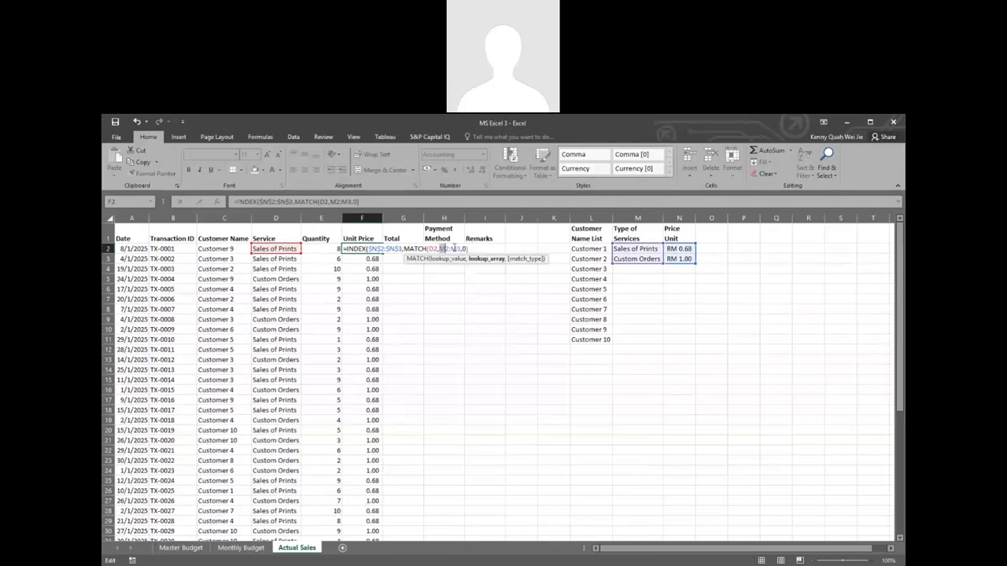
{"action": "key", "text": "F4"}
{"action": "left_click", "coordinate": [461, 249]}
{"action": "key", "text": "F4"}
{"action": "key", "text": "Return"}
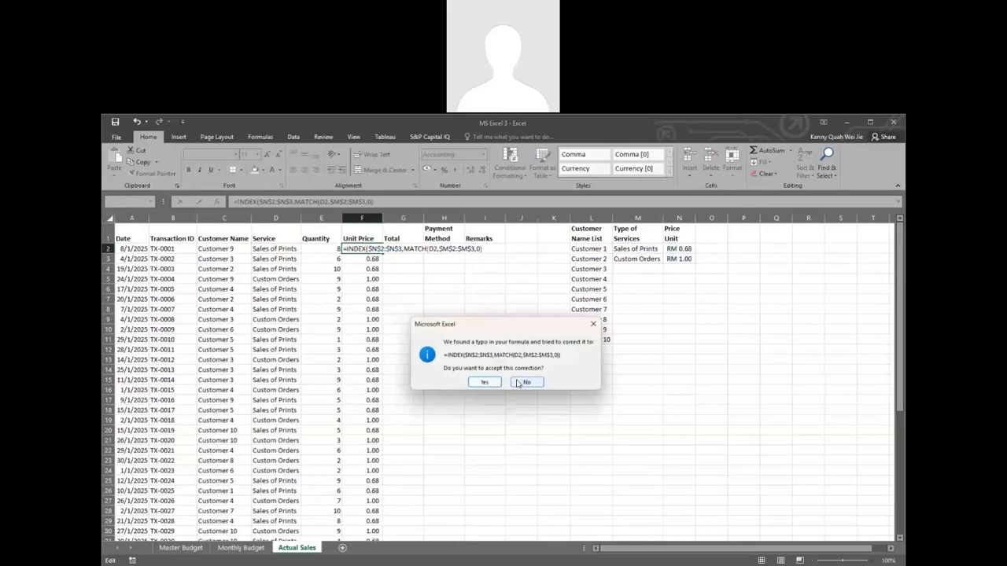
{"action": "left_click", "coordinate": [485, 383]}
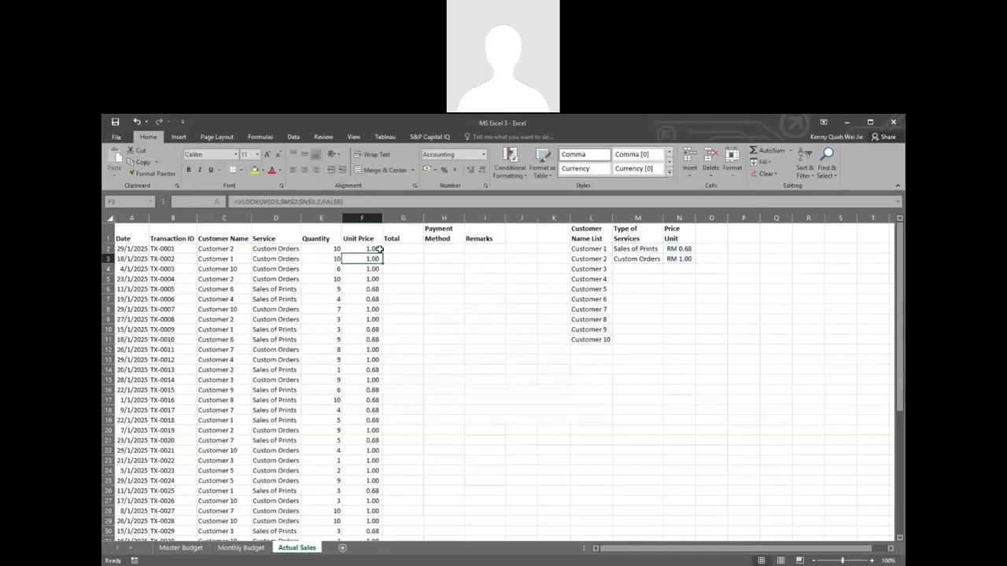
Step: Check the INDEX/MATCH formula in F2 and fill it down the whole Unit Price column
{"action": "left_click", "coordinate": [378, 249]}
{"action": "double_click", "coordinate": [379, 249]}
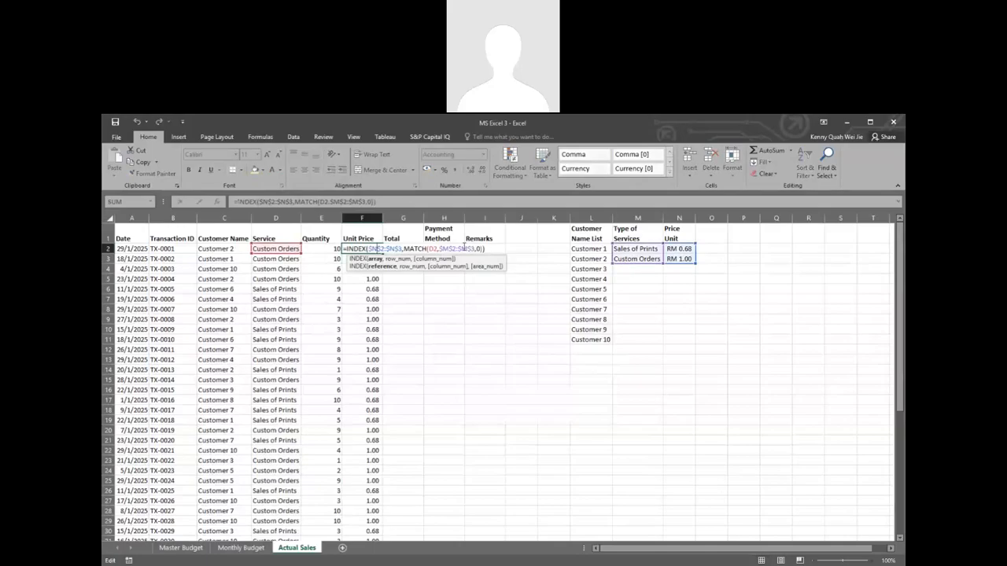
{"action": "left_click", "coordinate": [486, 248]}
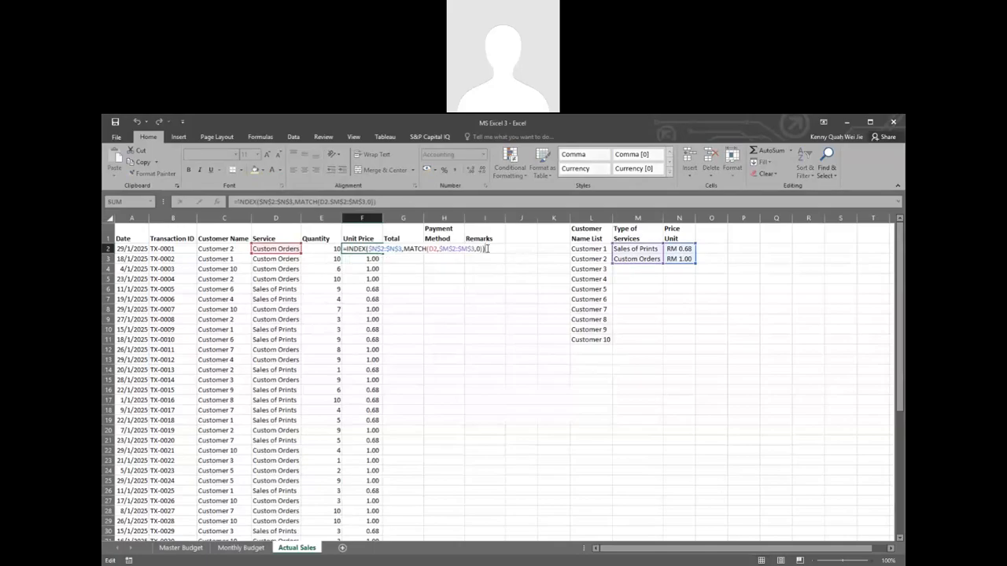
{"action": "key", "text": "Return"}
{"action": "left_click", "coordinate": [381, 251]}
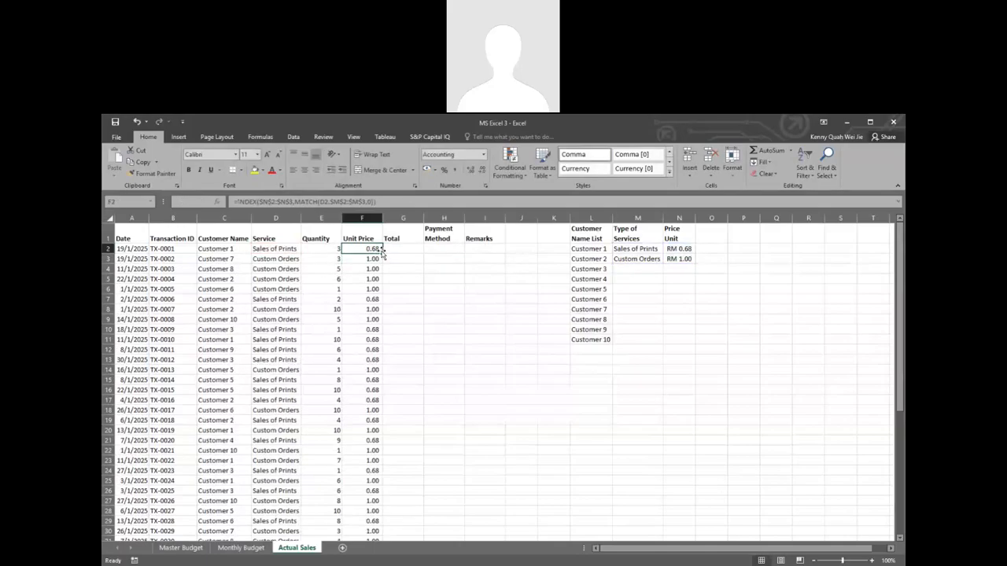
{"action": "double_click", "coordinate": [383, 253]}
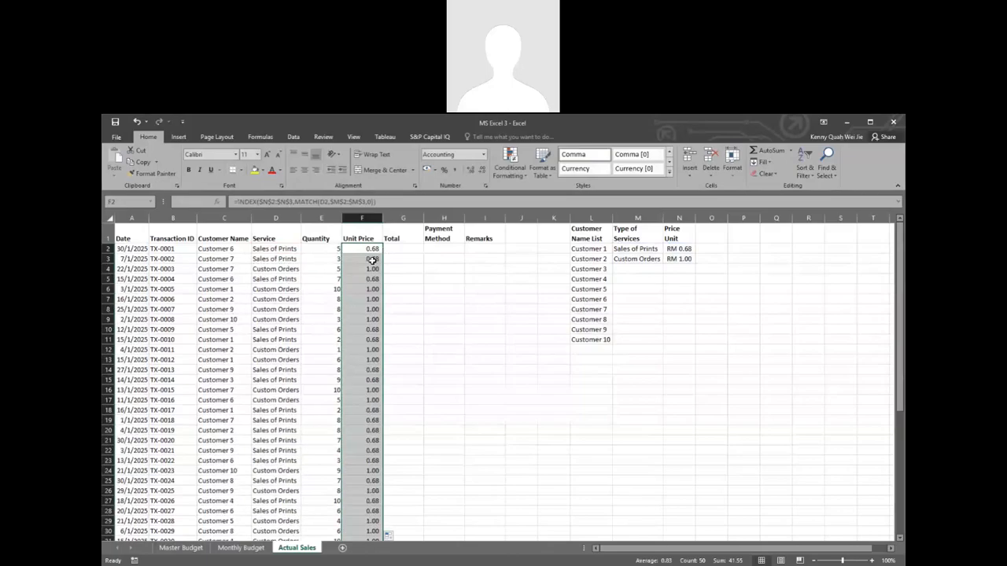
{"action": "scroll", "coordinate": [375, 264], "scroll_direction": "down", "scroll_amount": 7}
{"action": "scroll", "coordinate": [375, 266], "scroll_direction": "up", "scroll_amount": 7}
Step: Calculate the Total in G2 with =E2*F2 and fill the formula down the column for all transactions
{"action": "left_click", "coordinate": [403, 248]}
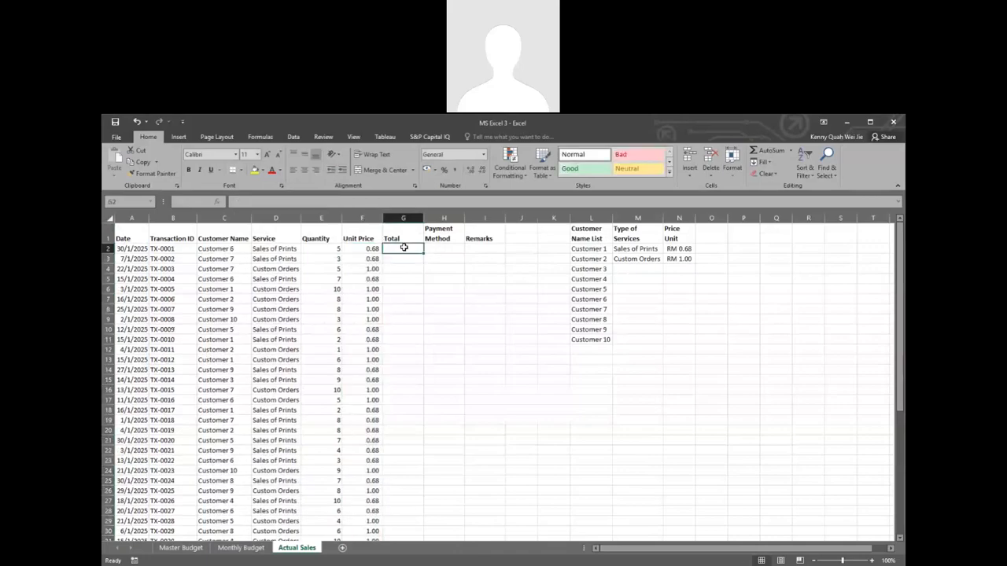
{"action": "type", "text": "="}
{"action": "left_click", "coordinate": [334, 248]}
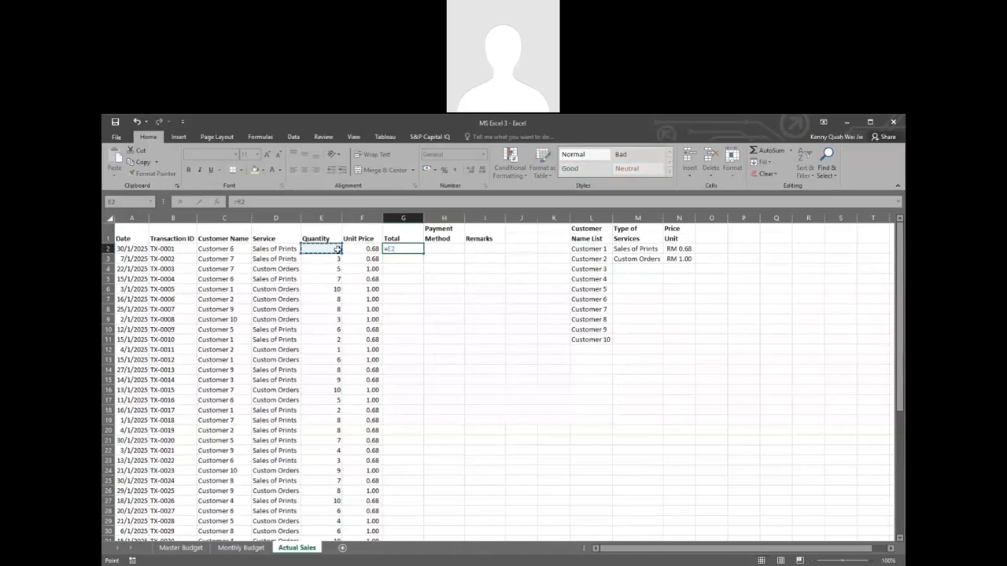
{"action": "type", "text": "*"}
{"action": "left_click", "coordinate": [364, 249]}
{"action": "key", "text": "ctrl+Return"}
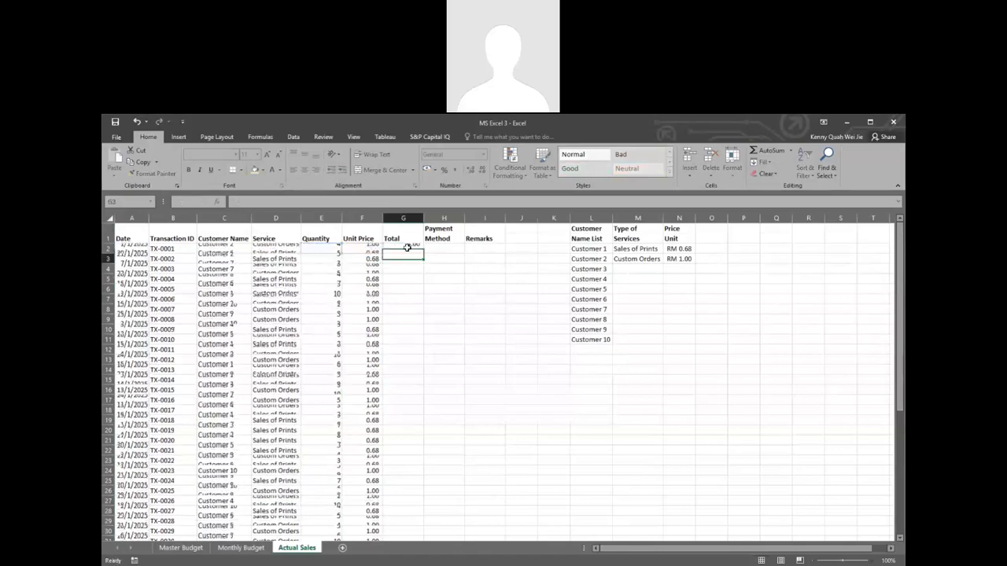
{"action": "double_click", "coordinate": [422, 253]}
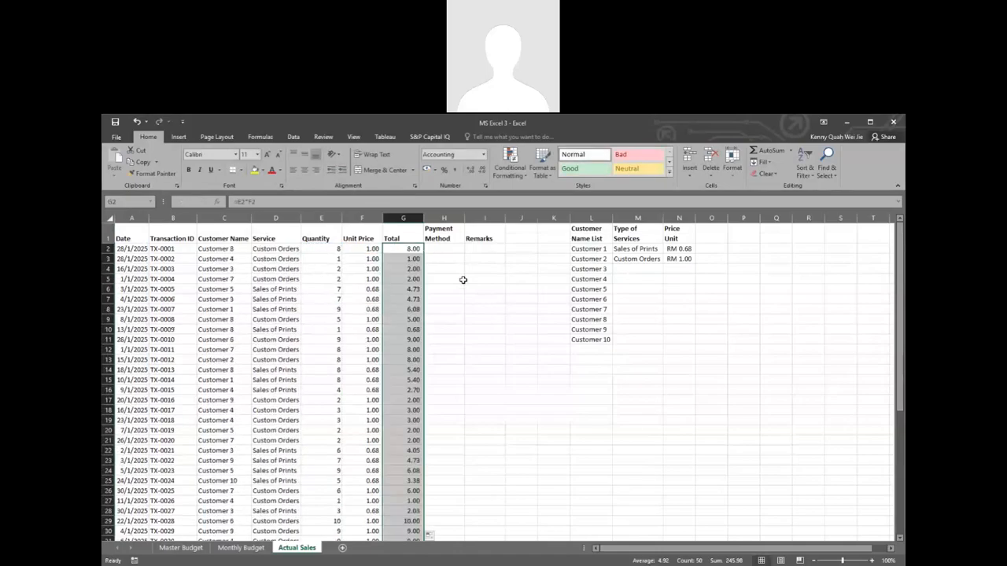
{"action": "scroll", "coordinate": [463, 280], "scroll_direction": "down", "scroll_amount": 3}
{"action": "scroll", "coordinate": [463, 280], "scroll_direction": "down", "scroll_amount": 4}
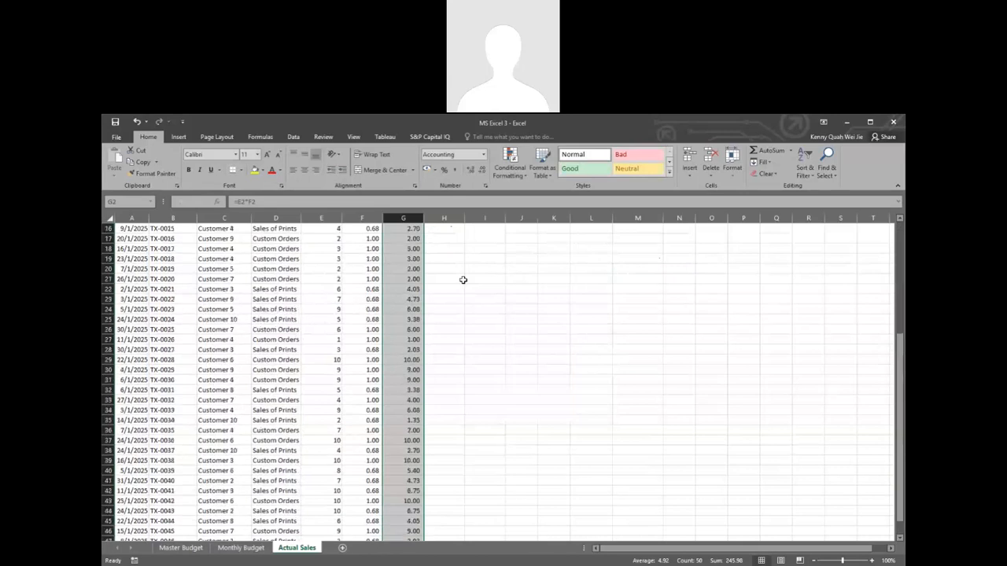
{"action": "scroll", "coordinate": [463, 279], "scroll_direction": "up", "scroll_amount": 7}
Step: Add a "Payment Method" heading in O1 beside the Price Unit list
{"action": "left_click", "coordinate": [446, 250]}
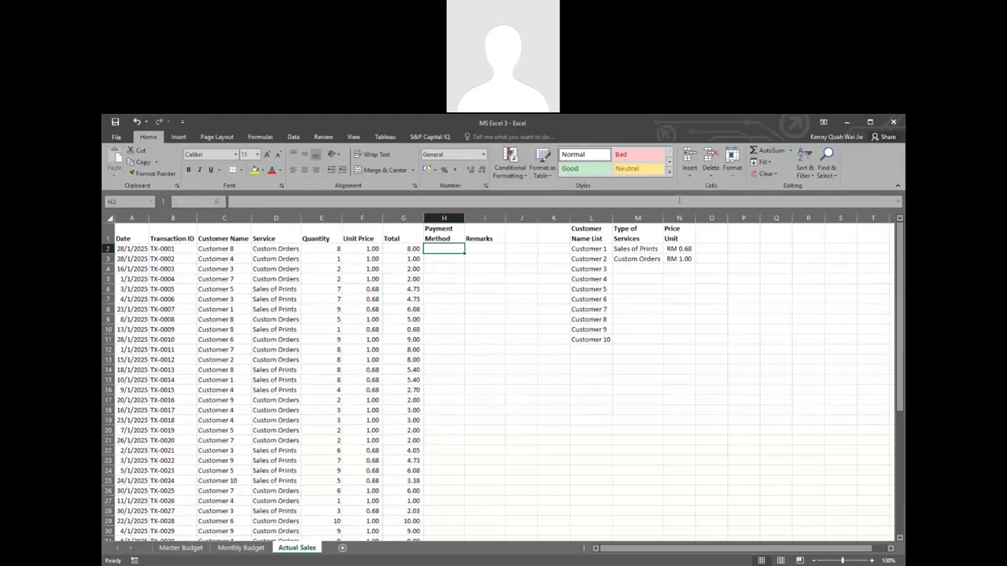
{"action": "left_click", "coordinate": [706, 235]}
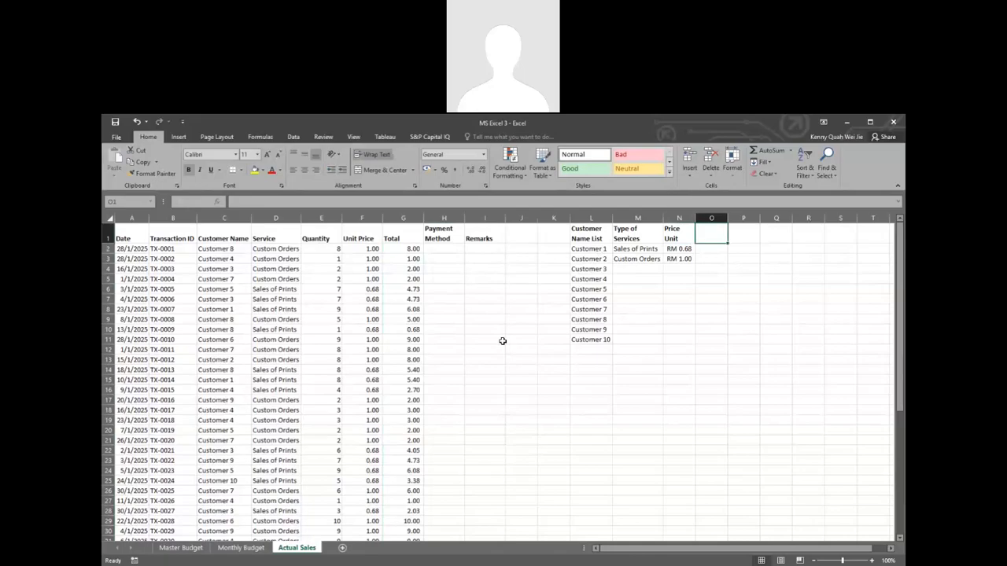
{"action": "scroll", "coordinate": [350, 334], "scroll_direction": "down", "scroll_amount": 3}
{"action": "scroll", "coordinate": [351, 334], "scroll_direction": "down", "scroll_amount": 7}
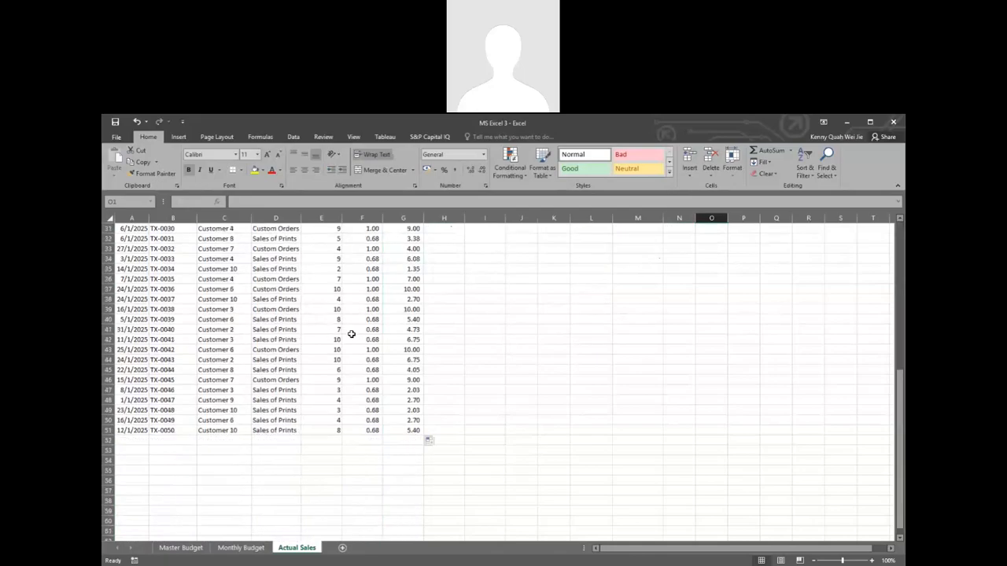
{"action": "scroll", "coordinate": [351, 334], "scroll_direction": "up", "scroll_amount": 10}
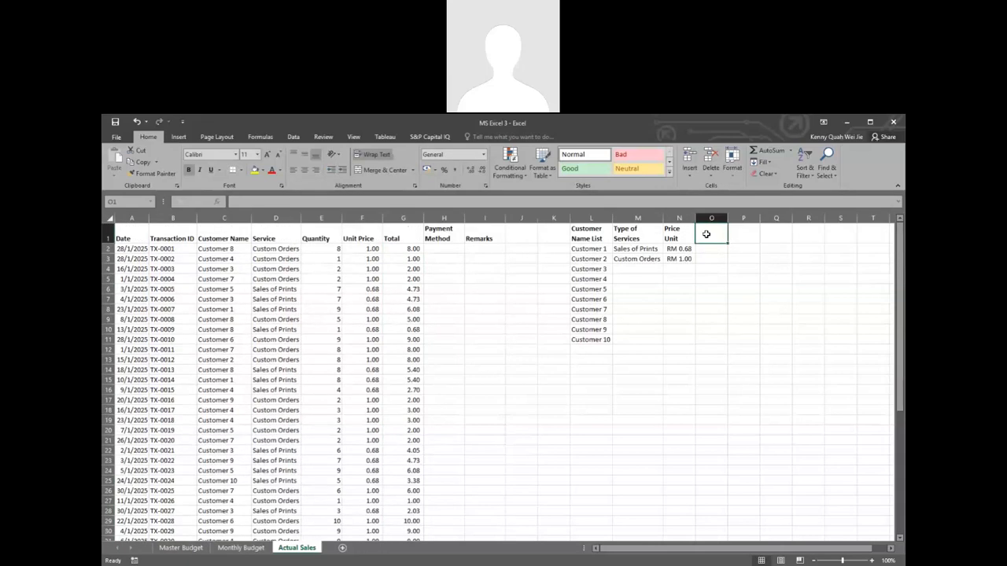
{"action": "type", "text": "Payment Me"}
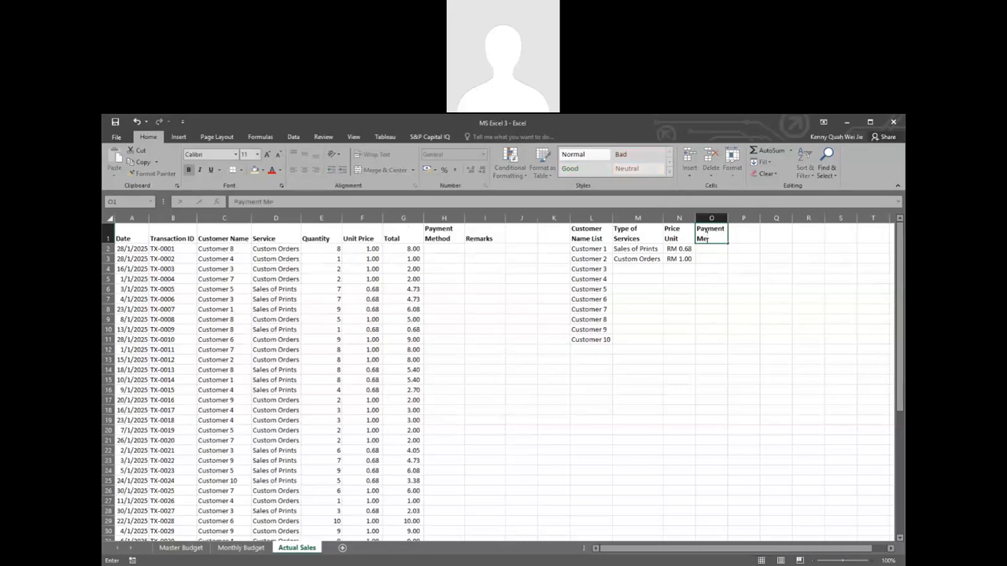
{"action": "type", "text": "thod"}
{"action": "key", "text": "Return"}
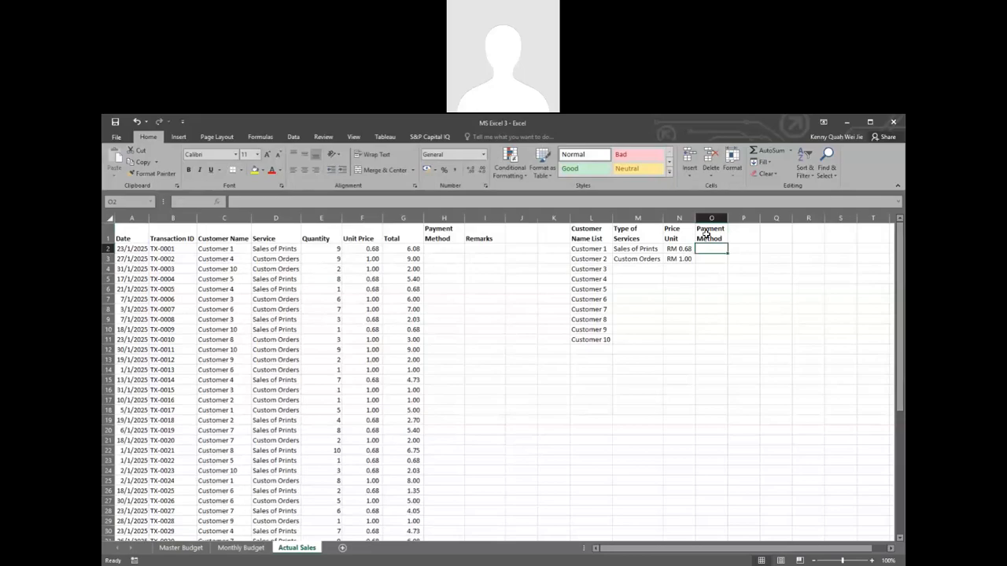
Step: List Cash, Credit Card and Online Transfer in O2:O4 and fit column O to its contents
{"action": "type", "text": "Cash"}
{"action": "key", "text": "Return"}
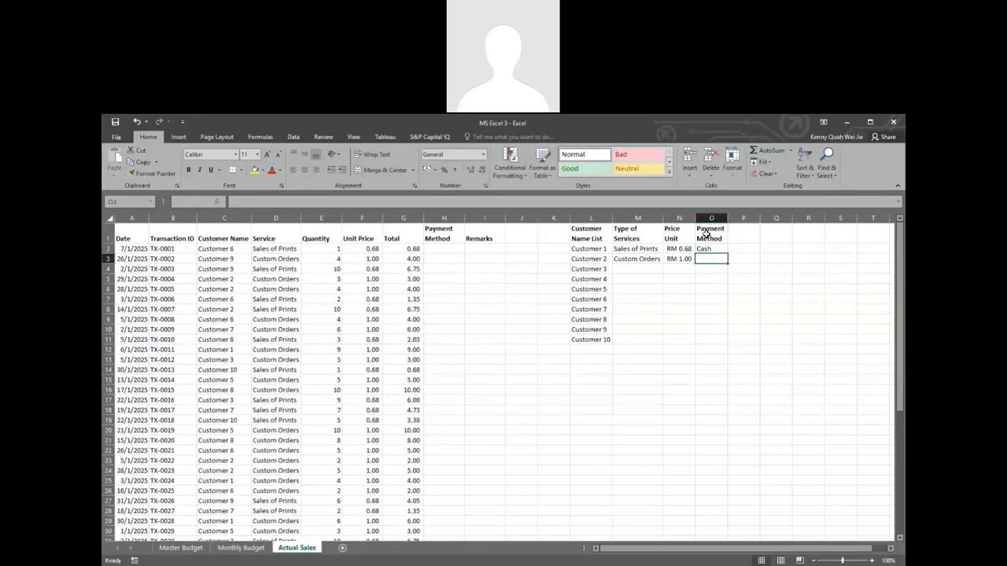
{"action": "type", "text": "Cre"}
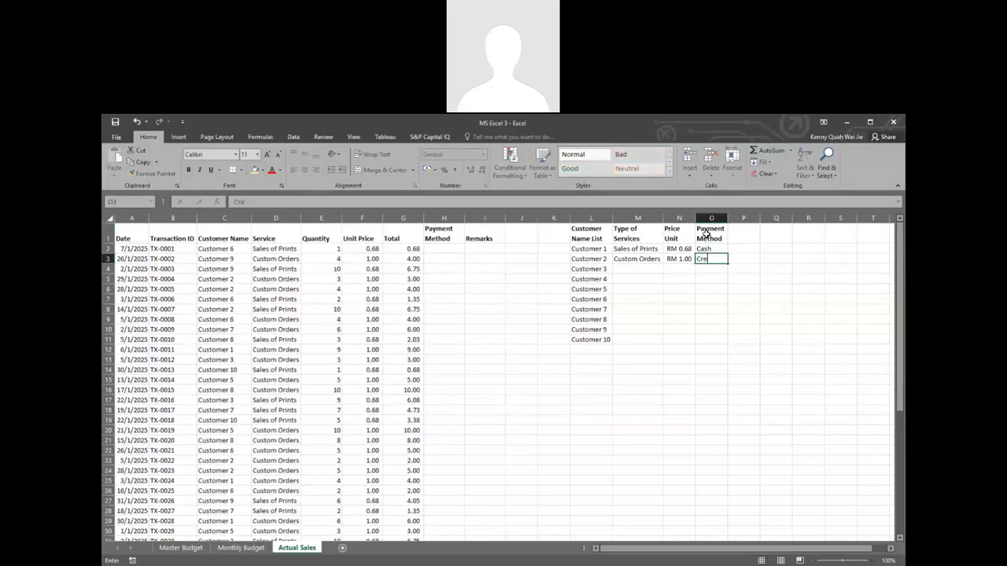
{"action": "type", "text": "dit Card"}
{"action": "key", "text": "Return"}
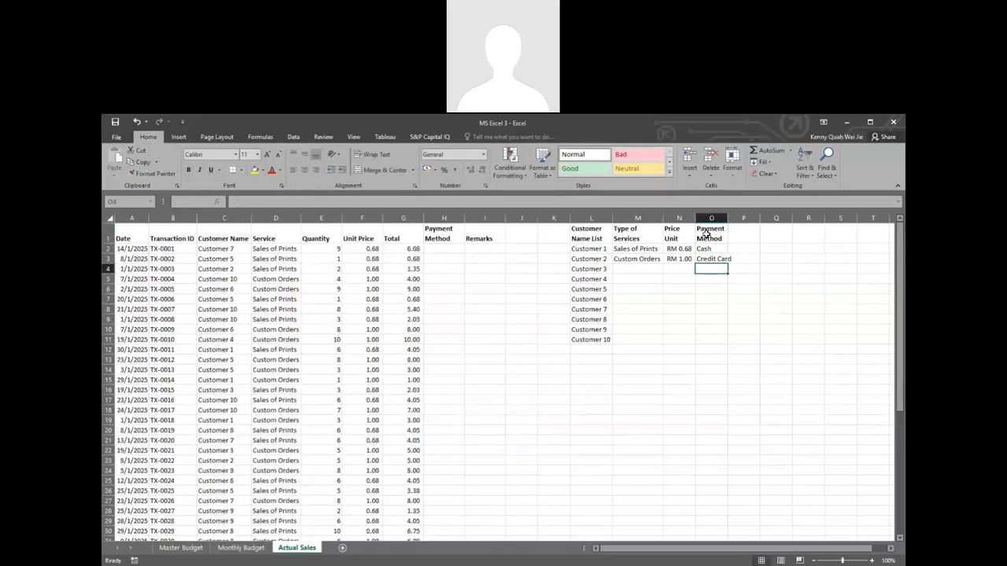
{"action": "type", "text": "O"}
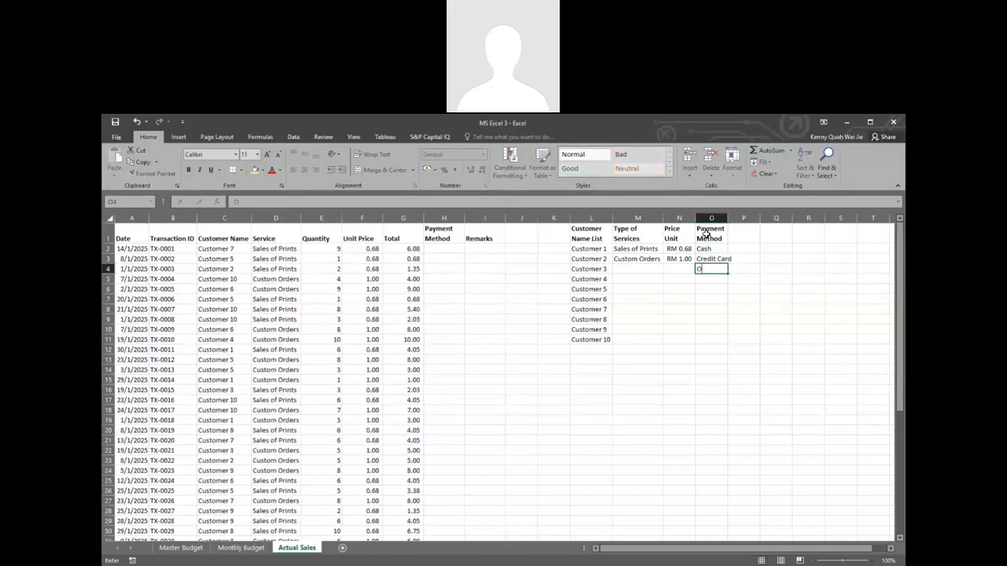
{"action": "type", "text": "nline Transfee"}
{"action": "key", "text": "BackSpace"}
{"action": "type", "text": "r"}
{"action": "key", "text": "Return"}
{"action": "double_click", "coordinate": [728, 218]}
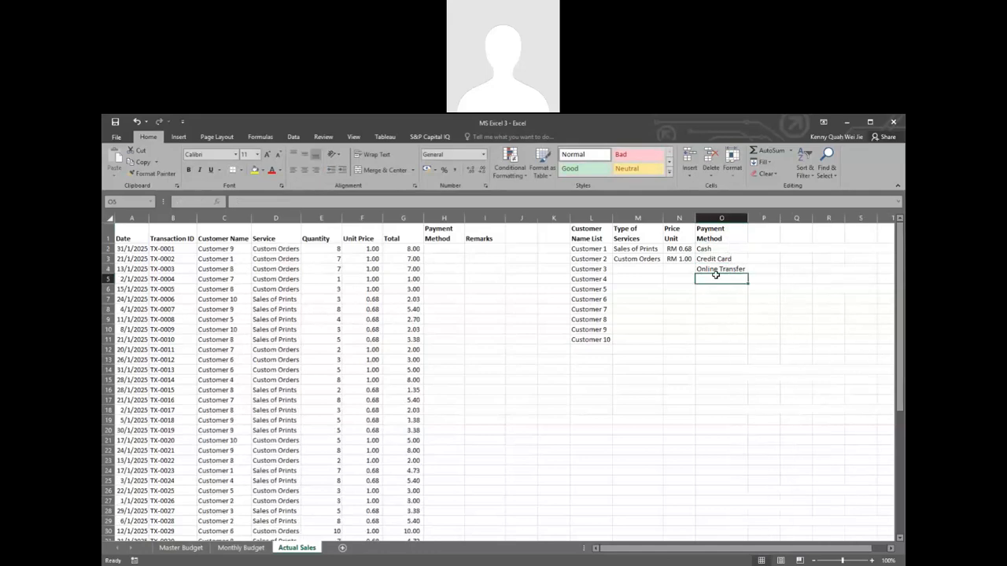
Step: Copy the random-pick formula from Customer Name cell C2 into Payment Method cell H2
{"action": "left_click", "coordinate": [446, 249]}
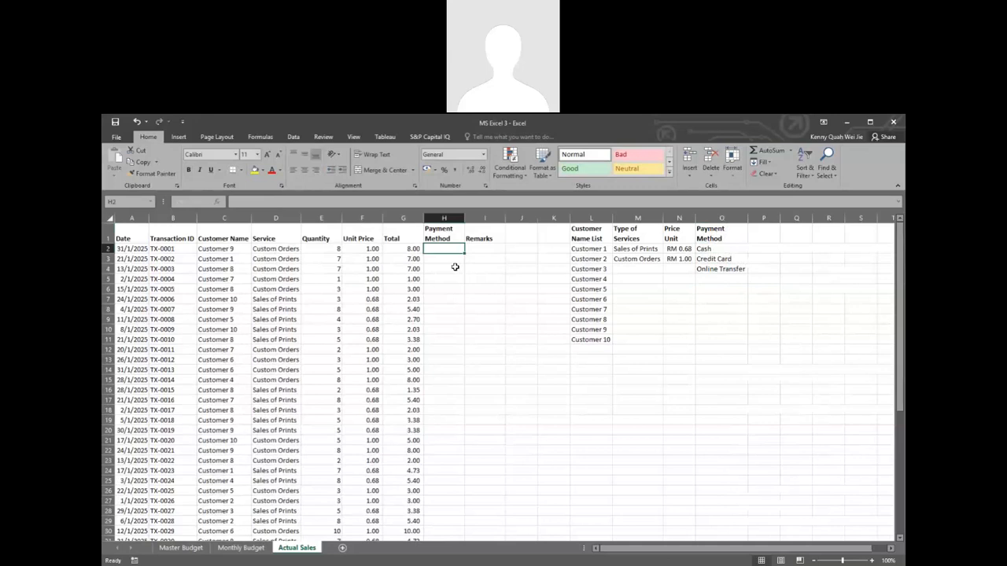
{"action": "left_click", "coordinate": [224, 248]}
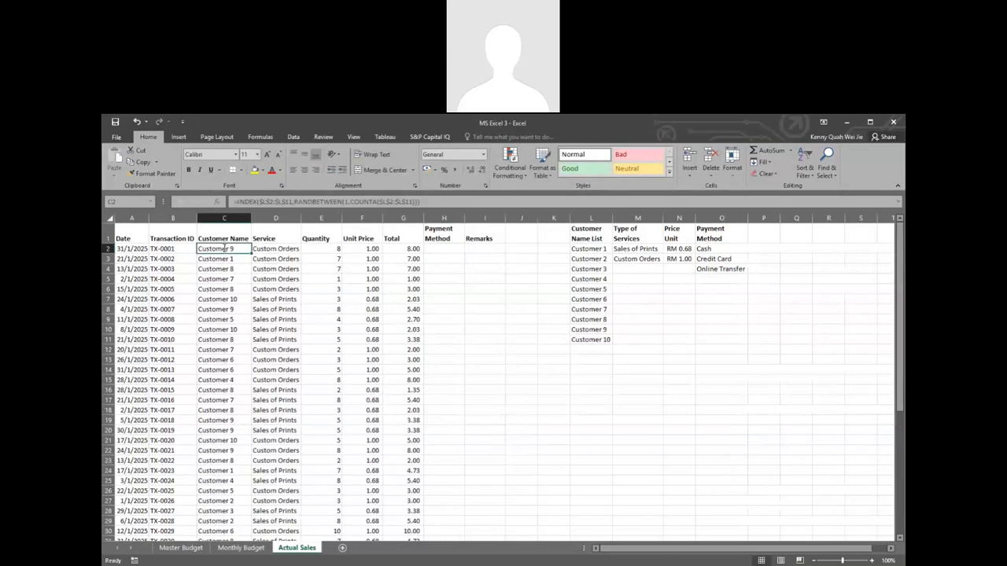
{"action": "double_click", "coordinate": [223, 248]}
{"action": "key", "text": "Escape"}
{"action": "key", "text": "ctrl+c"}
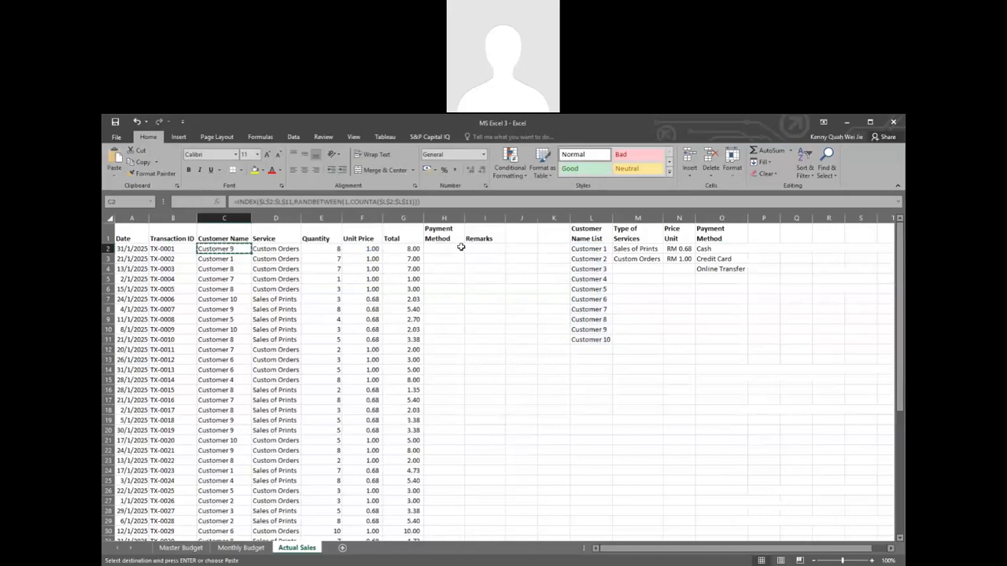
{"action": "left_click", "coordinate": [453, 249]}
{"action": "key", "text": "ctrl+v"}
Step: Redirect both the INDEX and COUNTA ranges of the H2 formula to the payment methods in $O$2:$O$4
{"action": "double_click", "coordinate": [454, 249]}
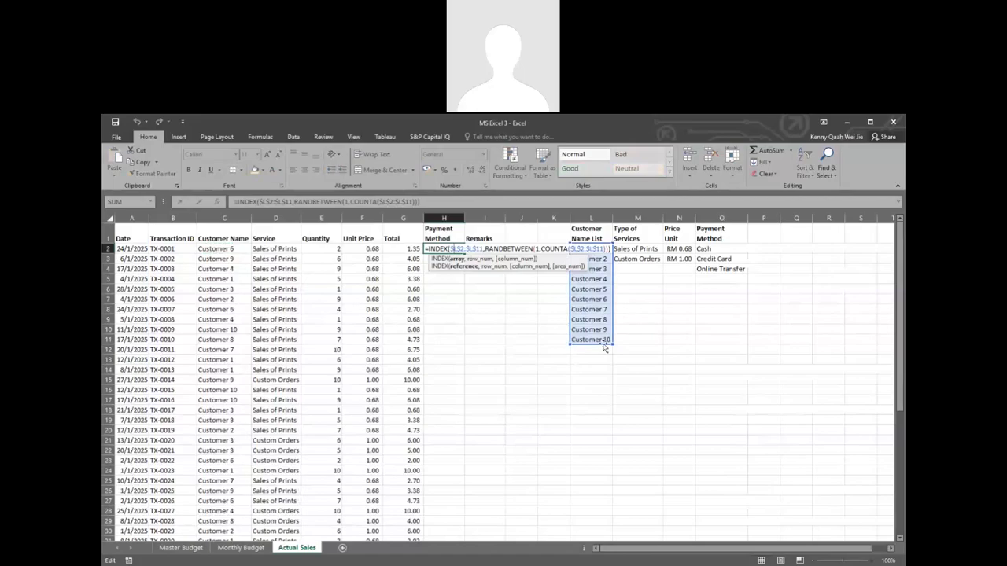
{"action": "left_click_drag", "start_coordinate": [609, 339], "coordinate": [710, 341]}
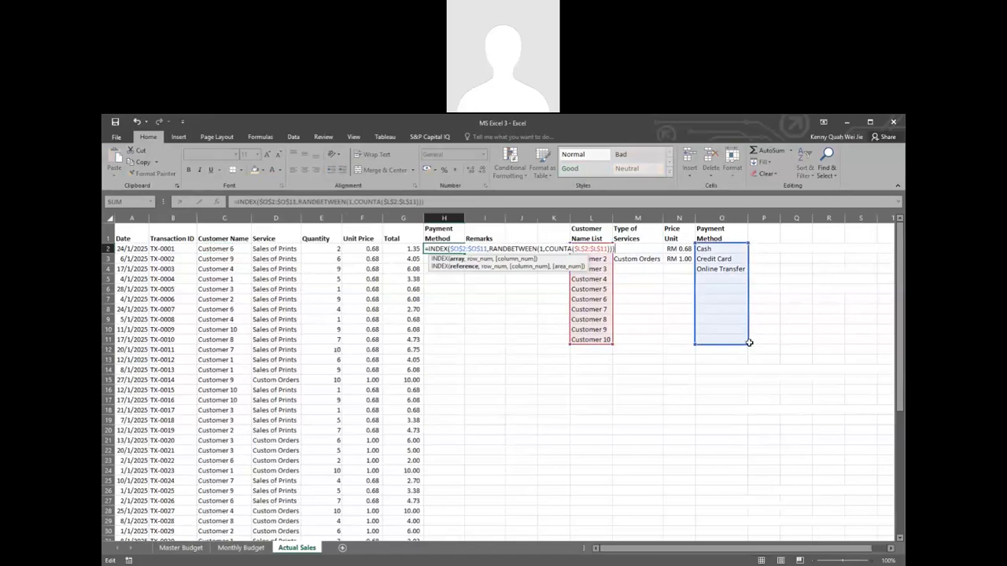
{"action": "left_click_drag", "start_coordinate": [747, 343], "coordinate": [744, 273]}
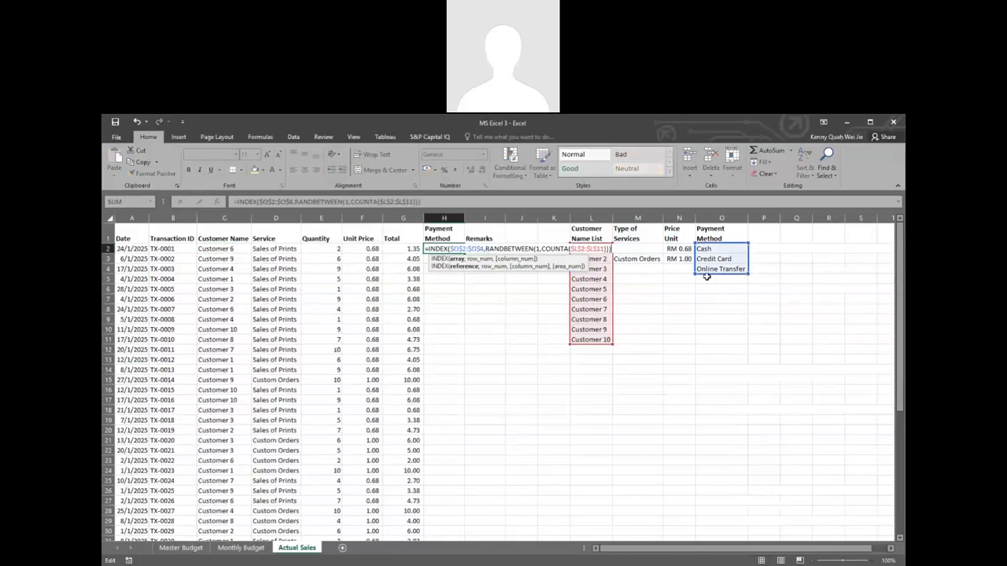
{"action": "left_click_drag", "start_coordinate": [580, 348], "coordinate": [695, 274]}
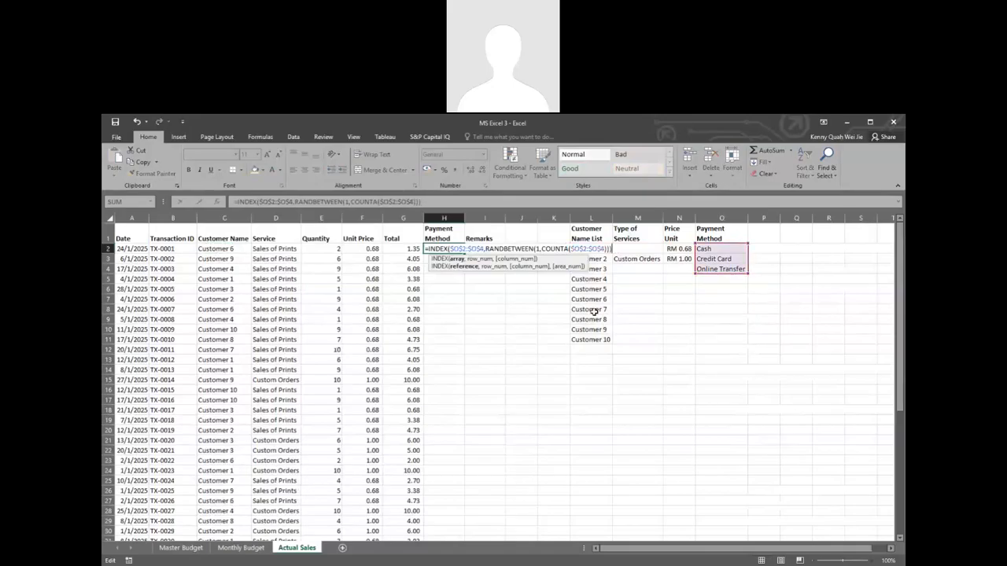
{"action": "key", "text": "Return"}
Step: Fill the H2 formula down the Payment Method column and fit column H to its contents
{"action": "left_click", "coordinate": [463, 249]}
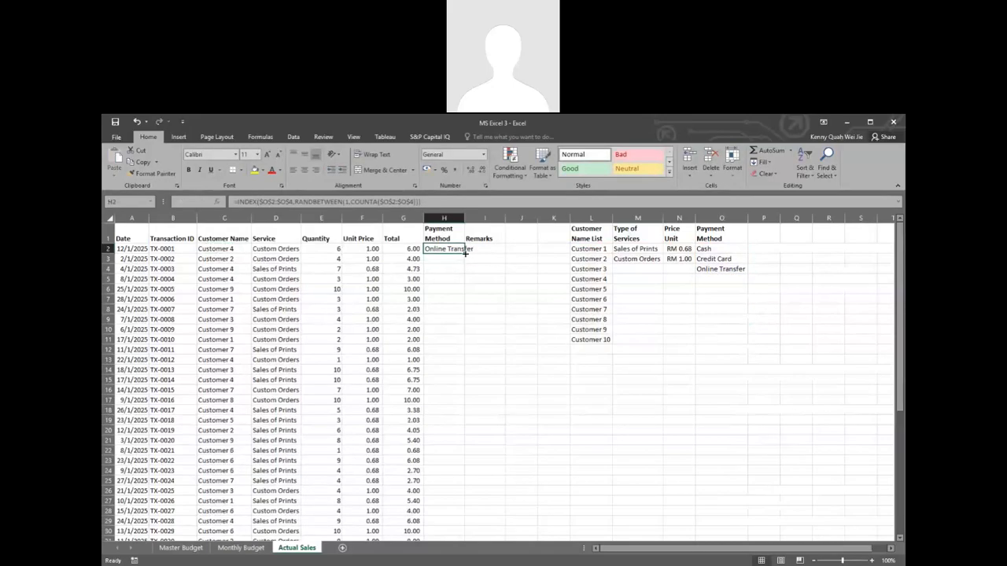
{"action": "double_click", "coordinate": [466, 248]}
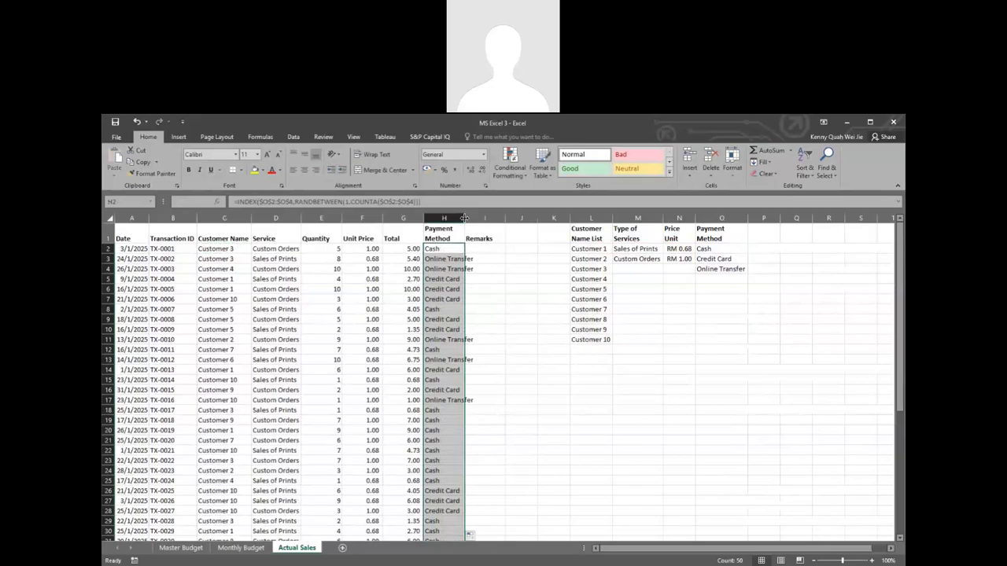
{"action": "double_click", "coordinate": [464, 218]}
Step: Add a "Remarks" heading in P1 beside the Payment Method list
{"action": "left_click", "coordinate": [489, 248]}
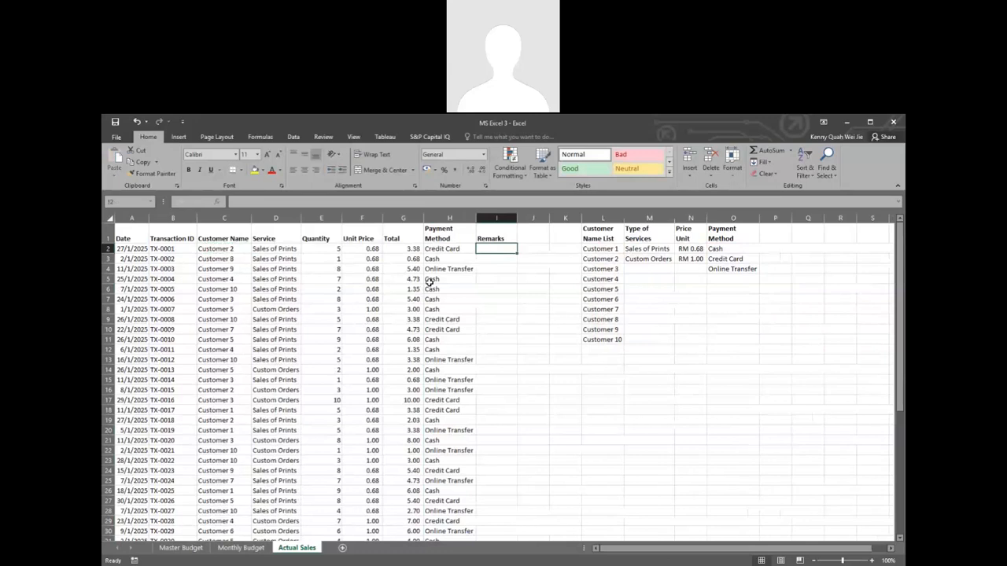
{"action": "left_click", "coordinate": [775, 237]}
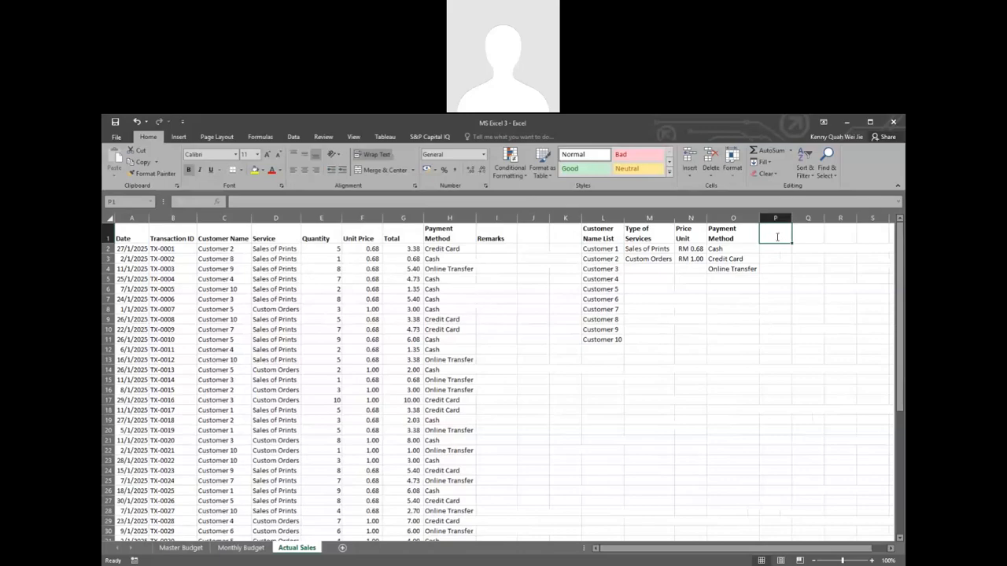
{"action": "type", "text": "Remark"}
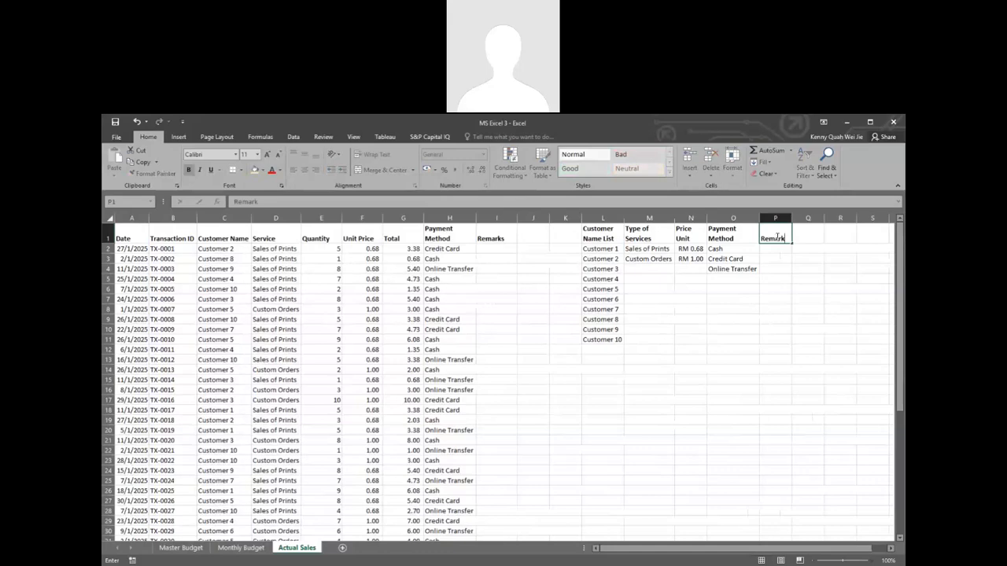
{"action": "type", "text": "s"}
{"action": "key", "text": "Return"}
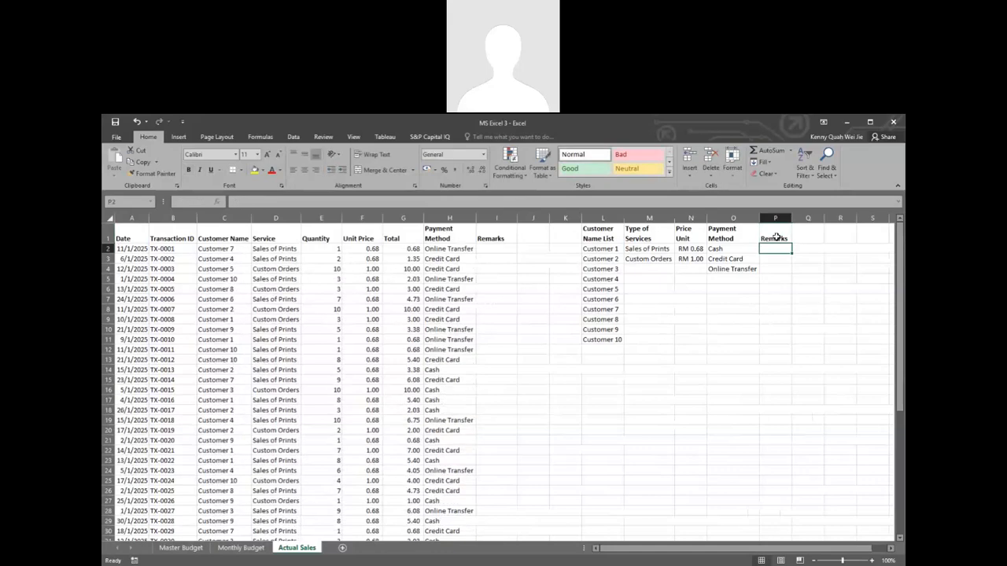
Step: Enter "Paid" in P2 and "Pending" in P3 under the Remarks list heading
{"action": "type", "text": "Paid"}
{"action": "key", "text": "Return"}
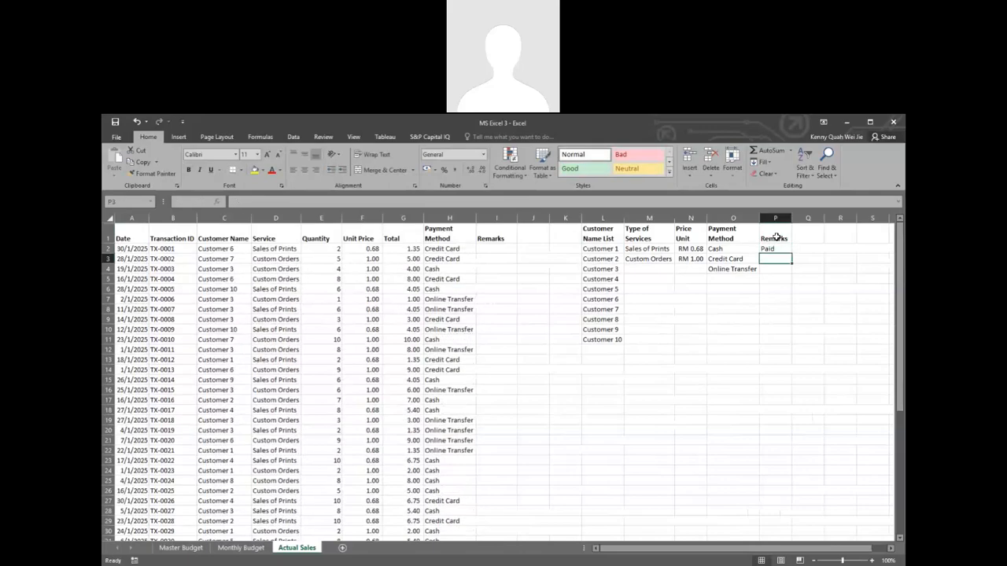
{"action": "type", "text": "Pending"}
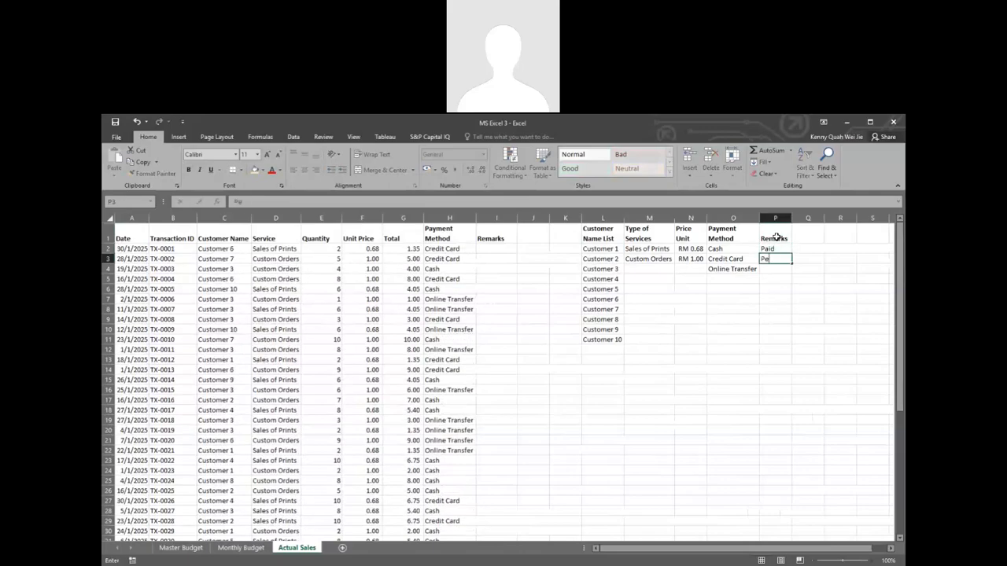
{"action": "key", "text": "Return"}
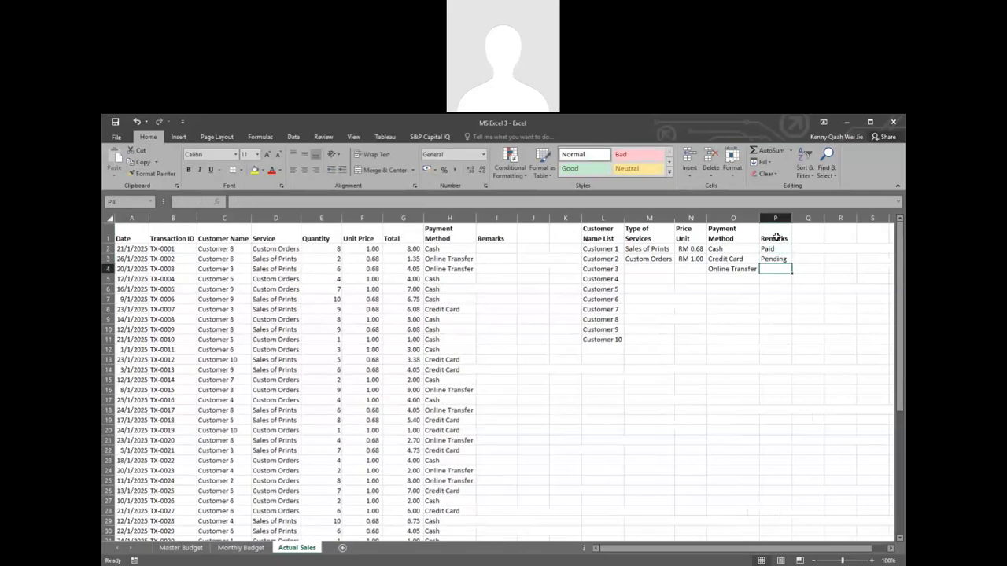
{"action": "type", "text": "RE"}
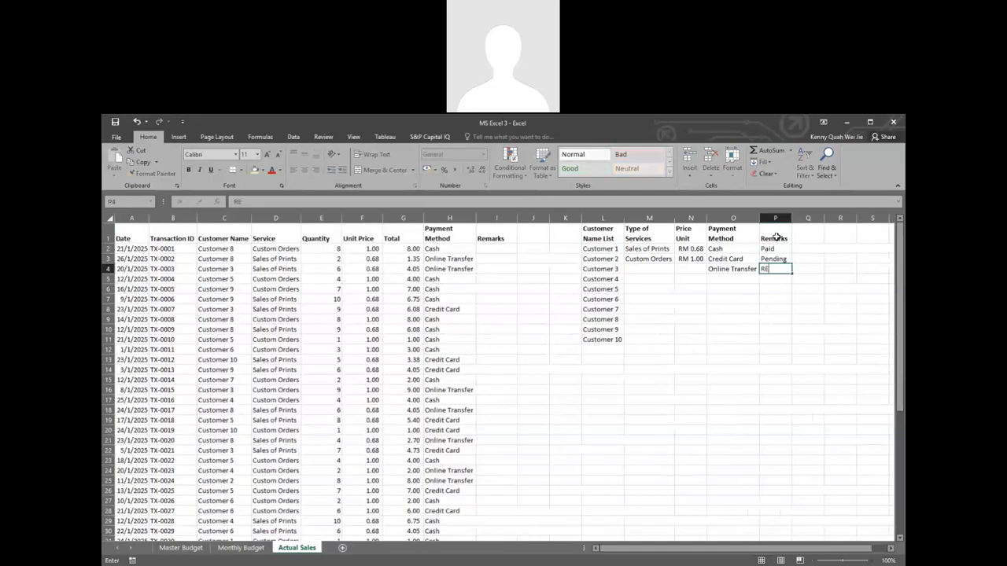
{"action": "key", "text": "BackSpace"}
{"action": "type", "text": "epeat"}
{"action": "key", "text": "BackSpace"}
{"action": "key", "text": "BackSpace"}
{"action": "key", "text": "BackSpace"}
{"action": "key", "text": "BackSpace"}
{"action": "key", "text": "BackSpace"}
{"action": "key", "text": "BackSpace"}
{"action": "key", "text": "Return"}
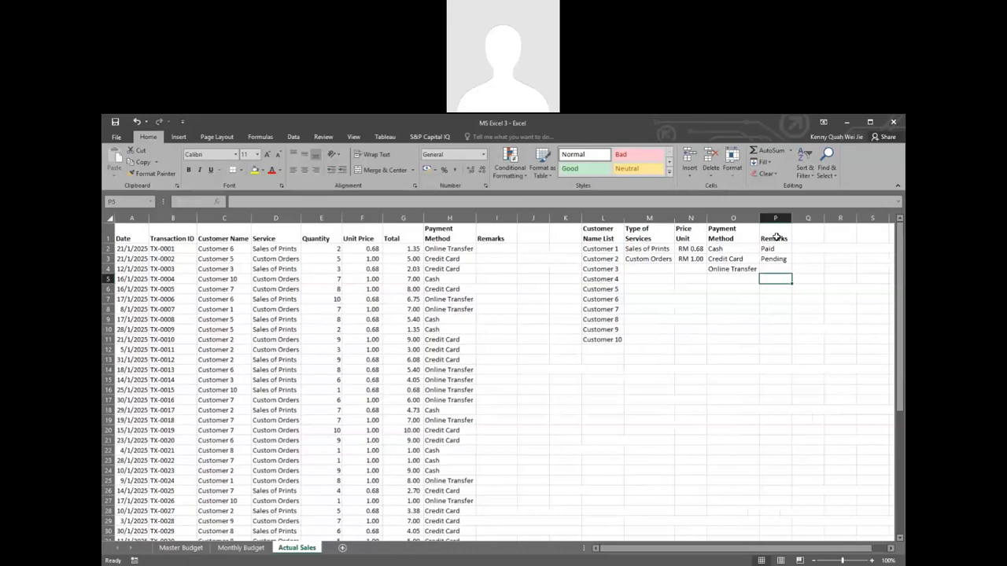
{"action": "left_click", "coordinate": [452, 278]}
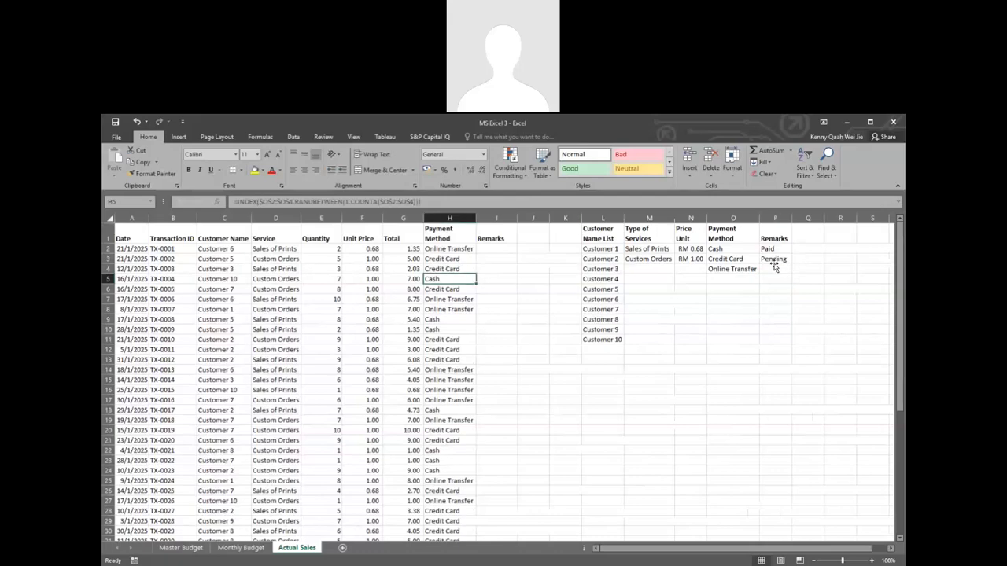
{"action": "left_click", "coordinate": [775, 259]}
{"action": "left_click", "coordinate": [773, 248]}
{"action": "left_click", "coordinate": [442, 280]}
{"action": "left_click", "coordinate": [496, 282]}
{"action": "left_click", "coordinate": [492, 258]}
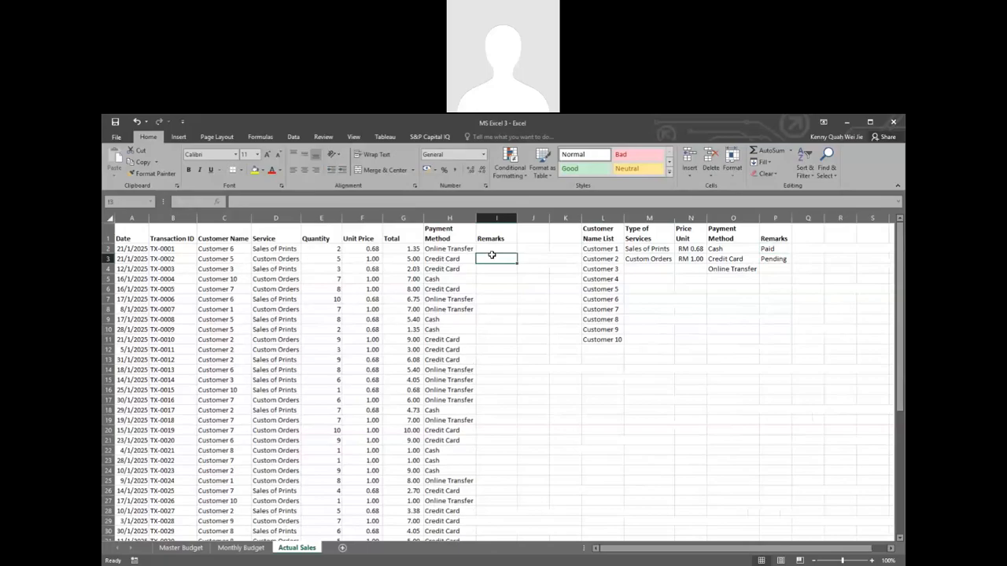
Step: Copy the random-pick formula from Payment Method cell H2 into Remarks cell I2
{"action": "left_click", "coordinate": [500, 246]}
{"action": "left_click", "coordinate": [452, 250]}
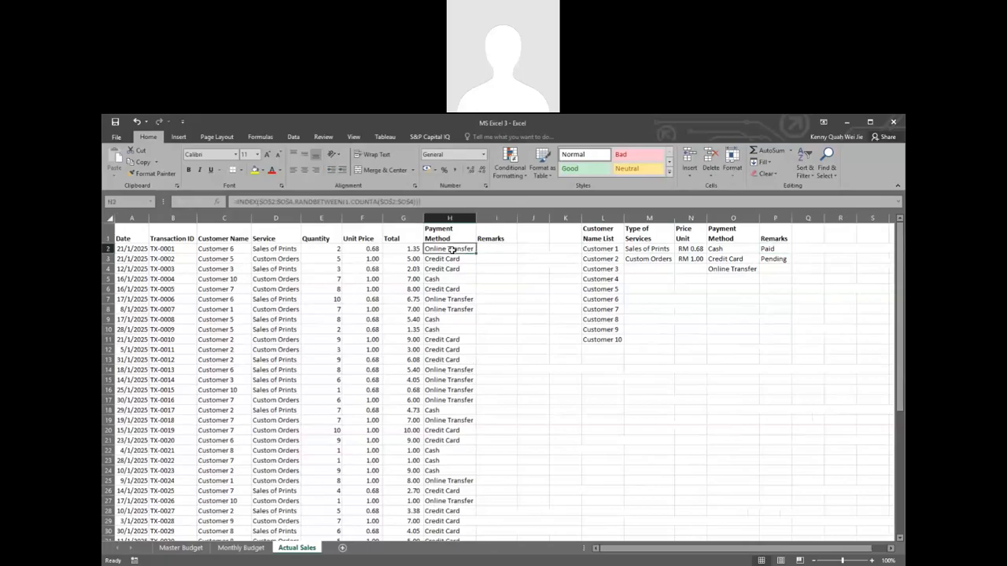
{"action": "key", "text": "ctrl+c"}
{"action": "left_click", "coordinate": [494, 249]}
{"action": "key", "text": "ctrl+v"}
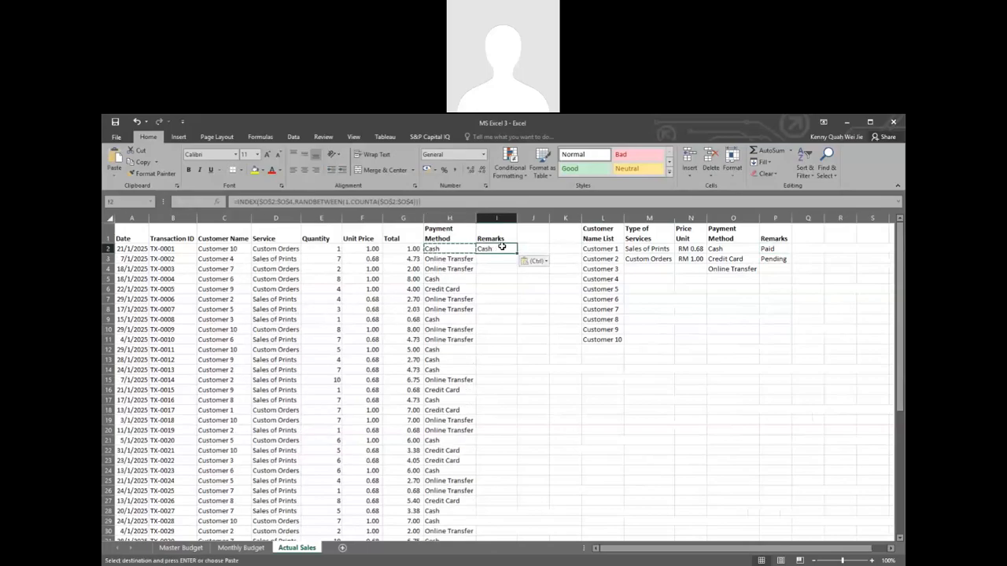
Step: Redirect both the INDEX and COUNTA ranges of the I2 formula to the remarks in $P$2:$P$3
{"action": "double_click", "coordinate": [498, 248]}
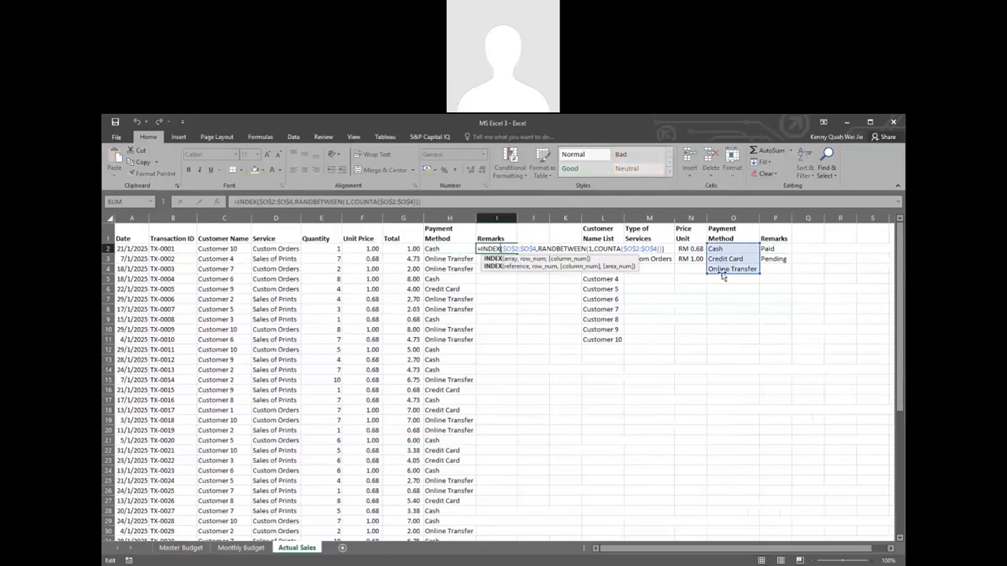
{"action": "left_click_drag", "start_coordinate": [736, 271], "coordinate": [762, 269]}
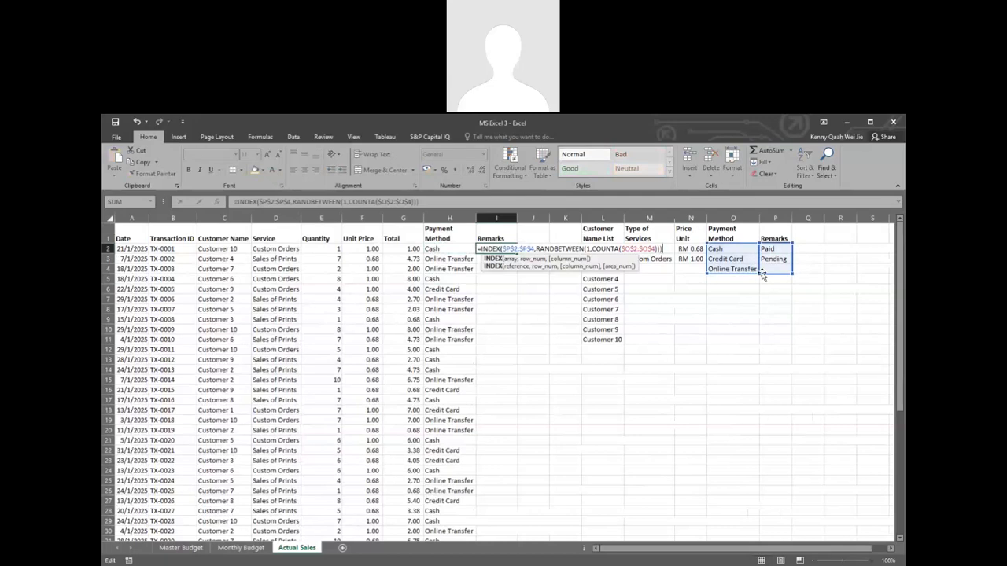
{"action": "left_click_drag", "start_coordinate": [760, 273], "coordinate": [757, 263]}
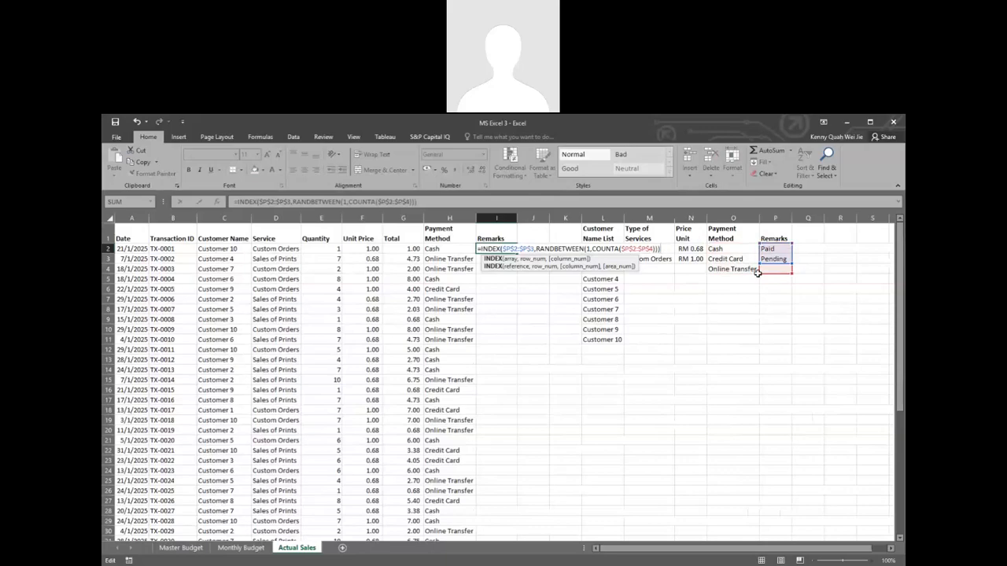
{"action": "key", "text": "Return"}
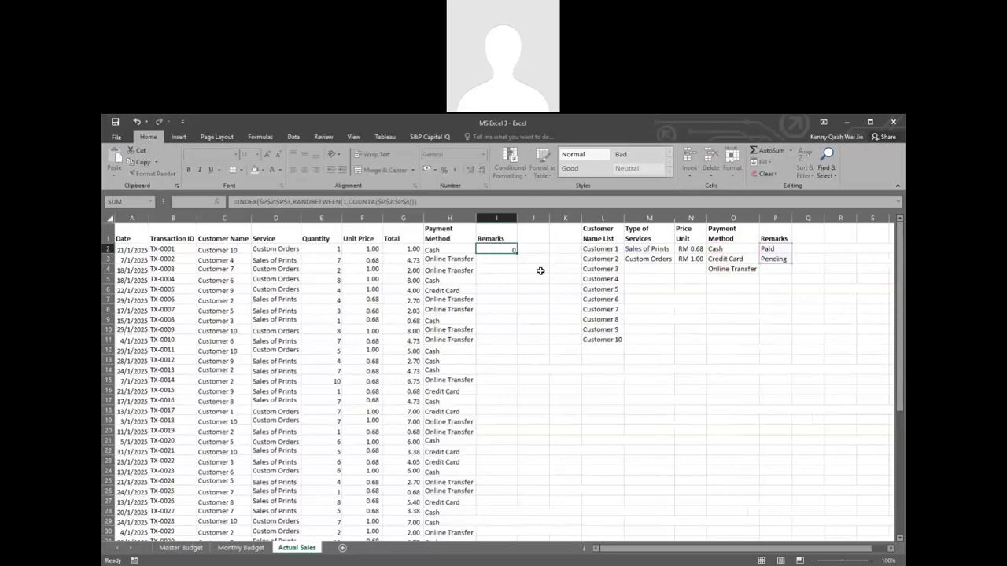
Step: Fill the I2 formula down the Remarks column for all transactions
{"action": "left_click", "coordinate": [513, 249]}
{"action": "double_click", "coordinate": [516, 251]}
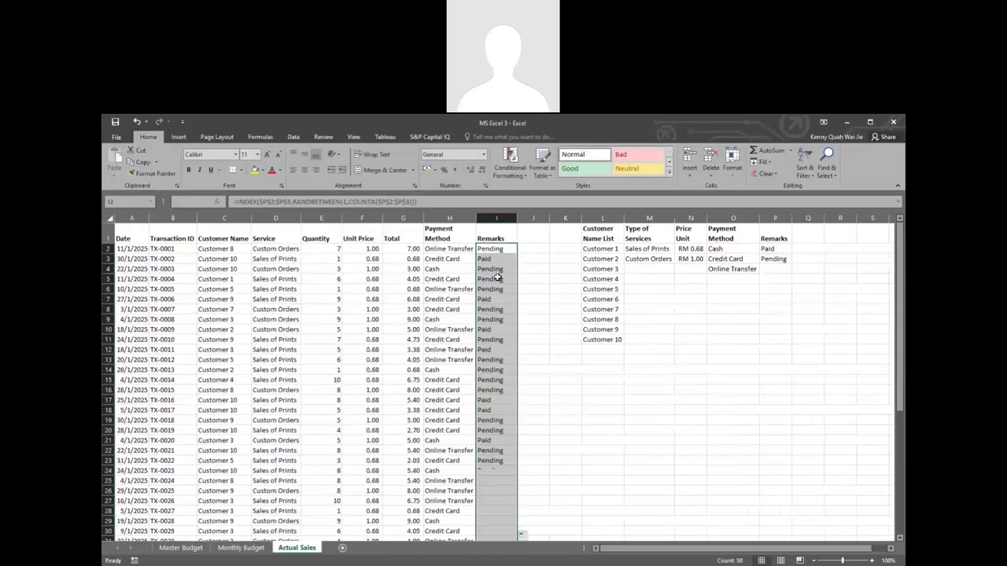
{"action": "left_click", "coordinate": [482, 269]}
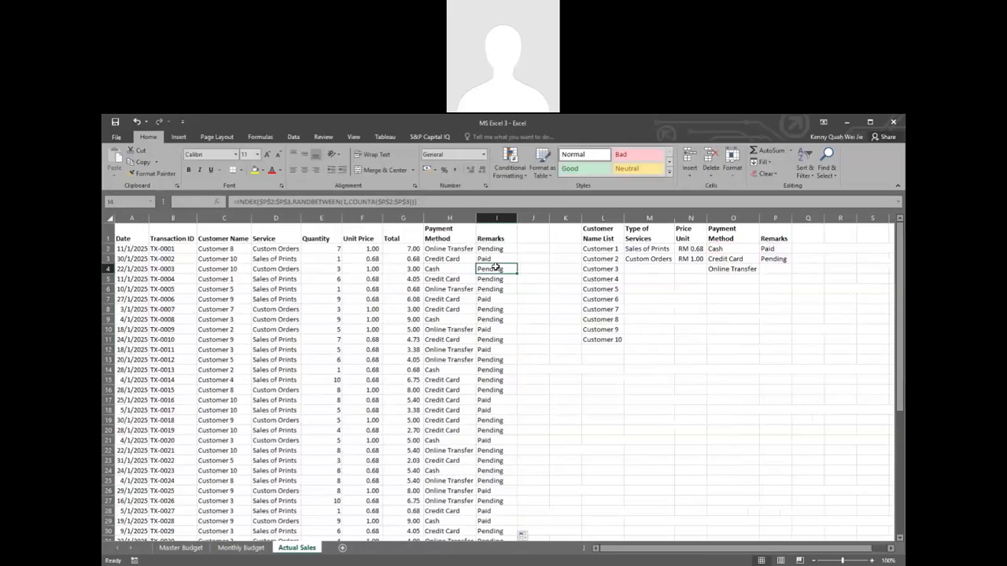
{"action": "left_click", "coordinate": [452, 268]}
{"action": "left_click", "coordinate": [501, 268]}
Step: Center the transaction table headings in A1:I1
{"action": "left_click_drag", "start_coordinate": [140, 236], "coordinate": [492, 238]}
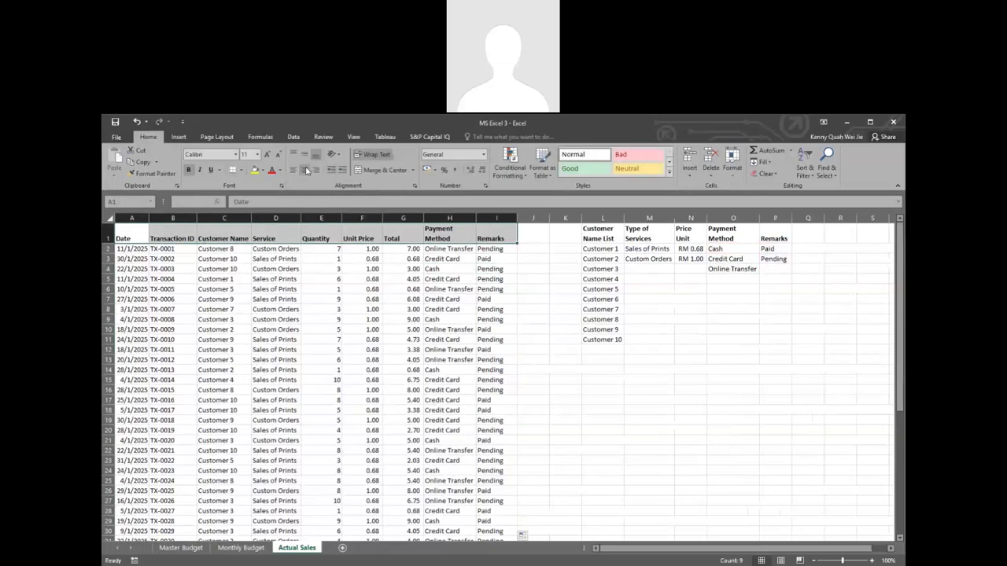
{"action": "left_click", "coordinate": [304, 170]}
{"action": "left_click", "coordinate": [434, 308]}
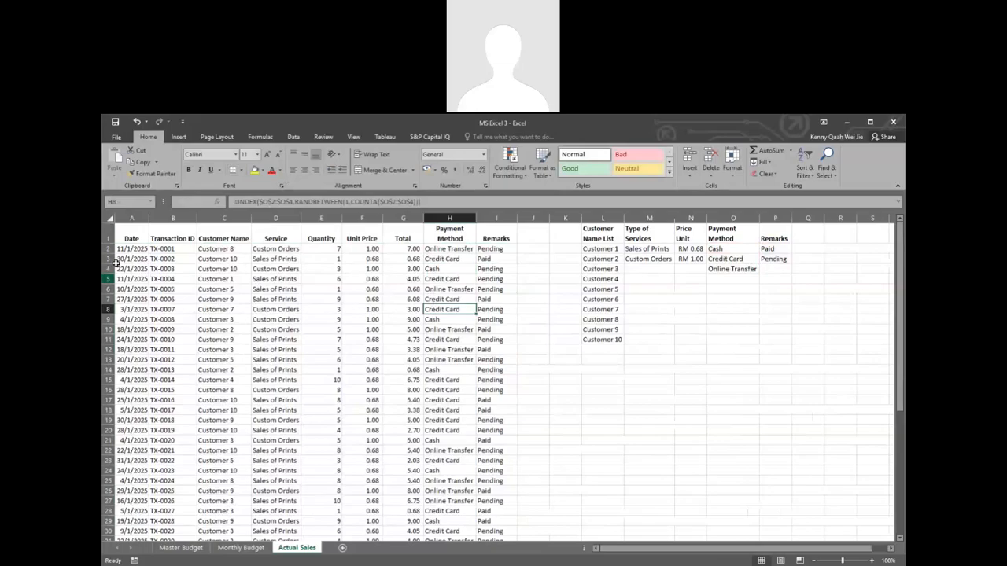
Step: Fit all columns of the sheet to their contents
{"action": "left_click", "coordinate": [112, 219]}
{"action": "double_click", "coordinate": [149, 219]}
{"action": "left_click", "coordinate": [350, 289]}
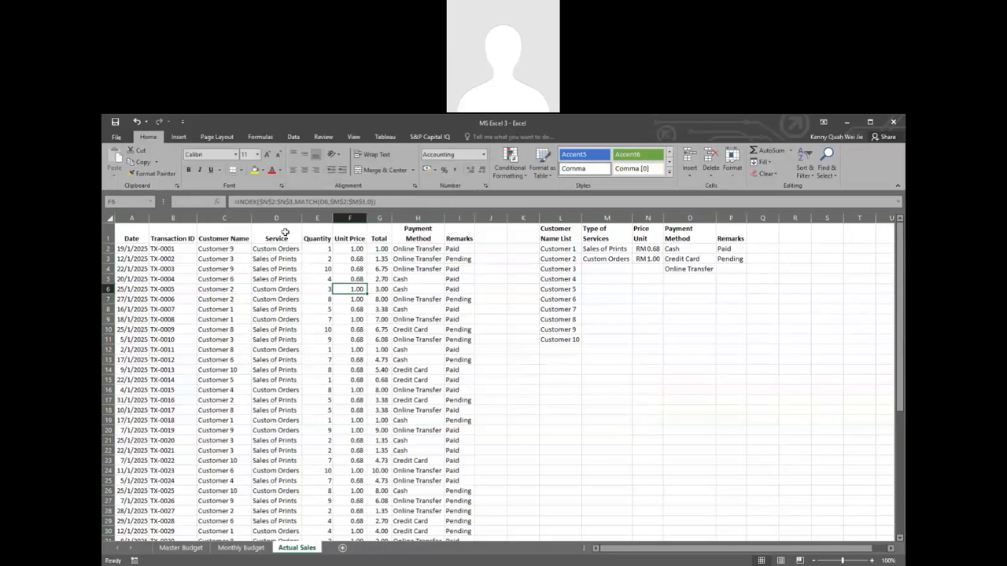
Step: Fill the last transaction row (row 51, columns A to I) down to row 200
{"action": "scroll", "coordinate": [314, 274], "scroll_direction": "down", "scroll_amount": 11}
{"action": "left_click", "coordinate": [130, 404]}
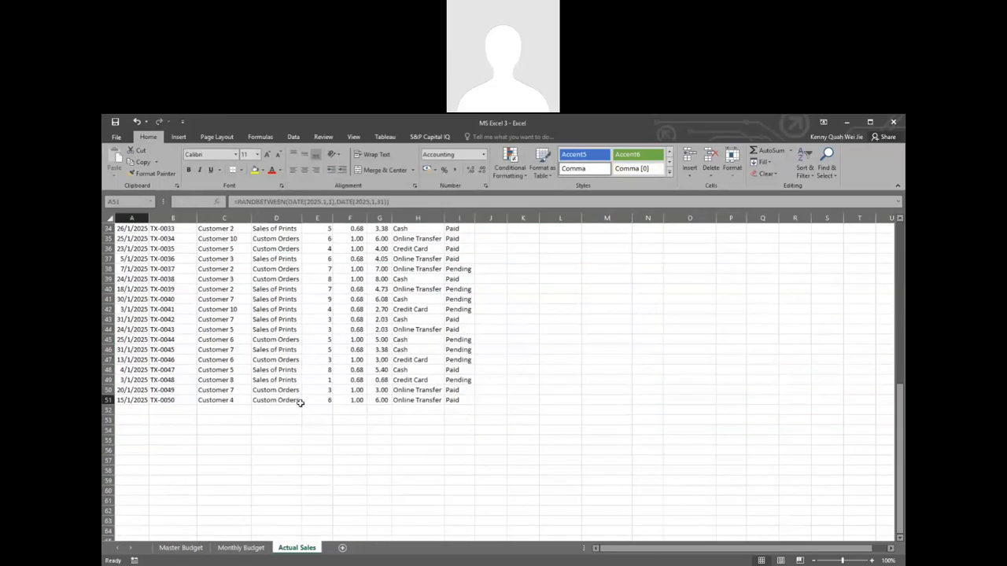
{"action": "left_click_drag", "start_coordinate": [299, 403], "coordinate": [445, 477]}
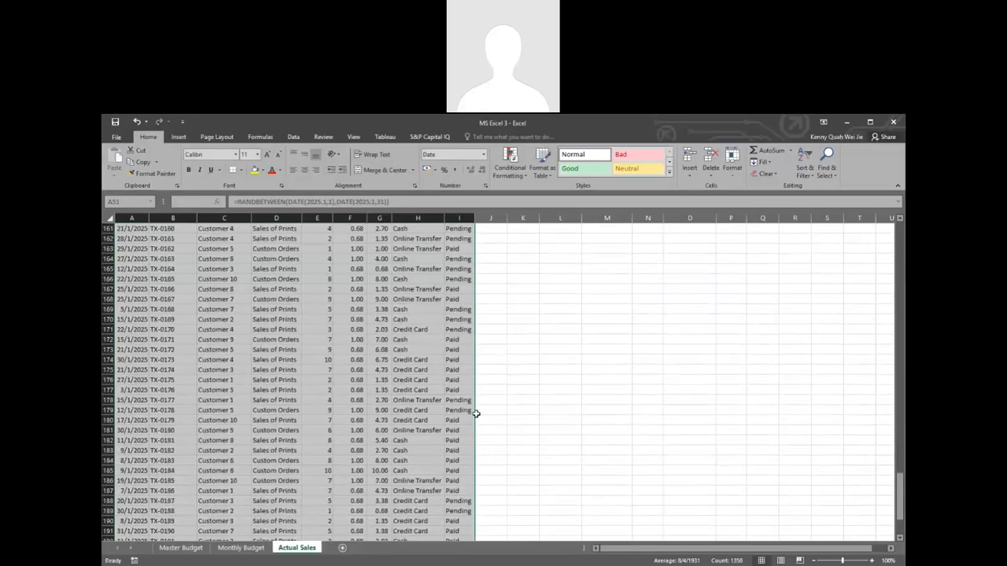
{"action": "scroll", "coordinate": [476, 413], "scroll_direction": "up", "scroll_amount": 20}
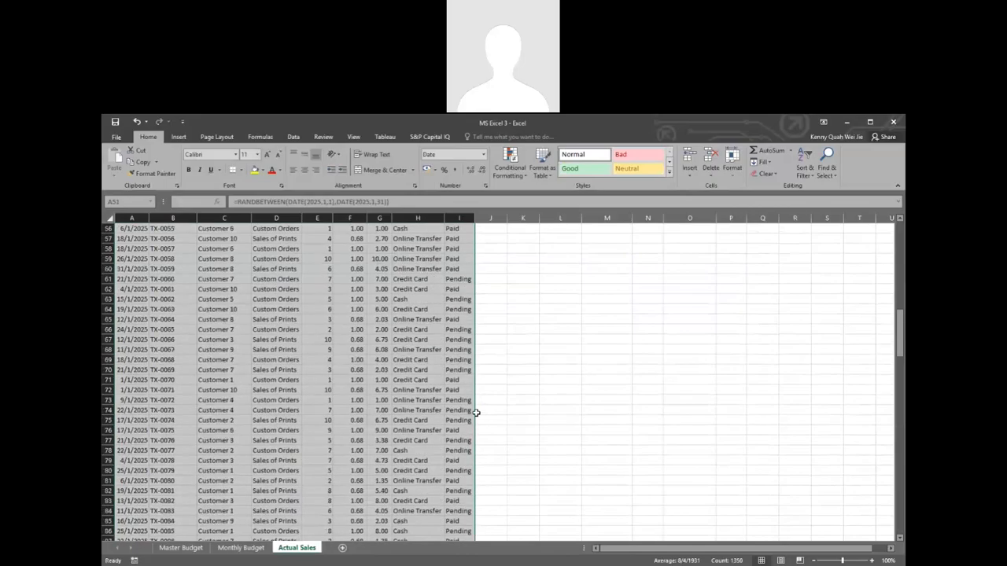
{"action": "scroll", "coordinate": [476, 413], "scroll_direction": "up", "scroll_amount": 18}
{"action": "left_click", "coordinate": [296, 311]}
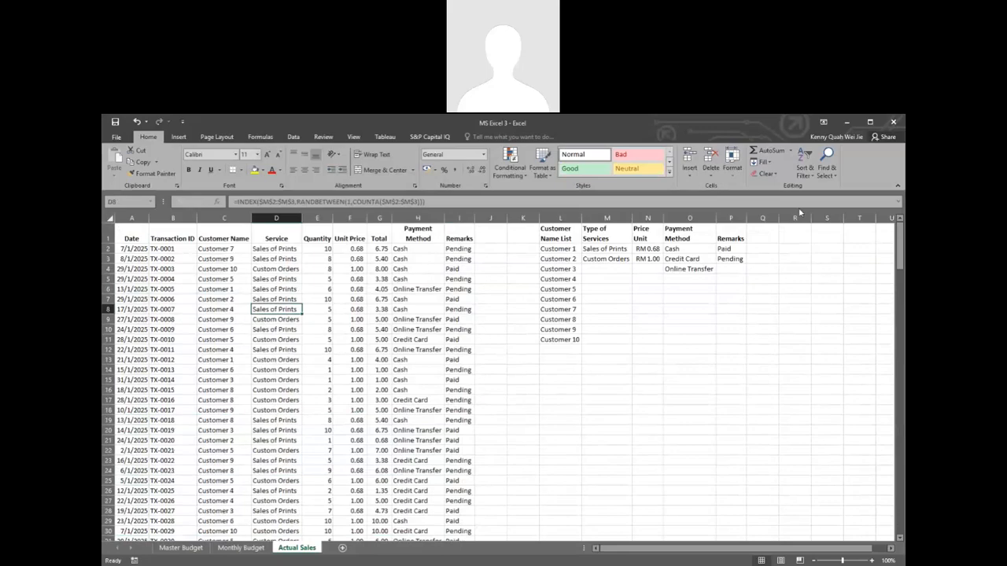
Step: Look through the extended transaction rows and return to the start of the table
{"action": "left_click", "coordinate": [265, 254]}
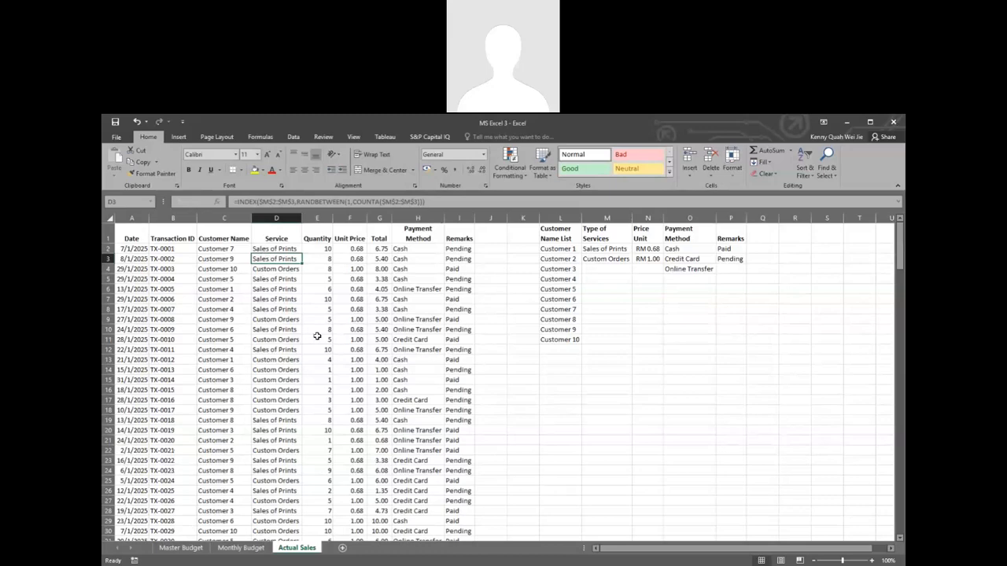
{"action": "scroll", "coordinate": [314, 346], "scroll_direction": "down", "scroll_amount": 19}
{"action": "scroll", "coordinate": [313, 346], "scroll_direction": "down", "scroll_amount": 20}
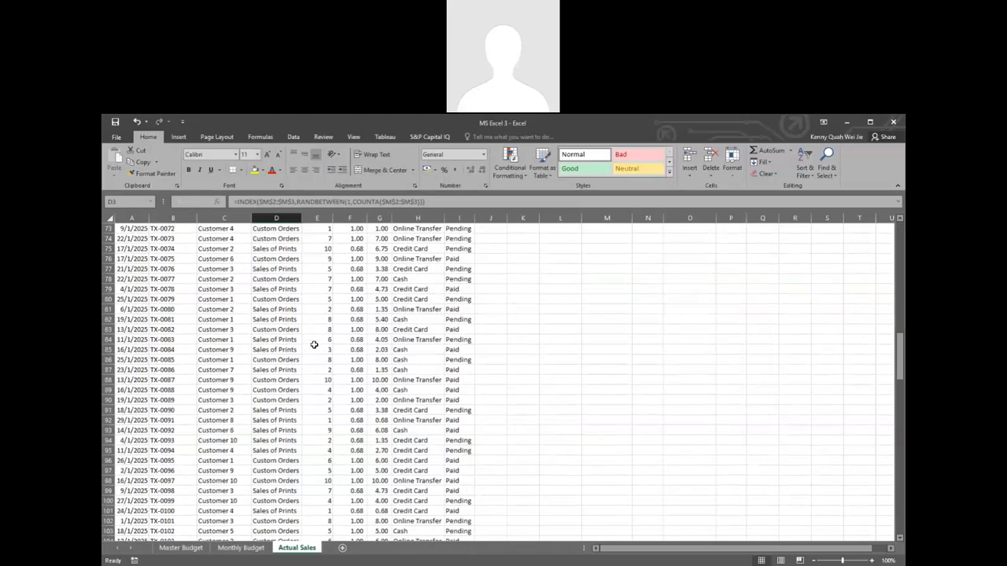
{"action": "scroll", "coordinate": [314, 345], "scroll_direction": "up", "scroll_amount": 9}
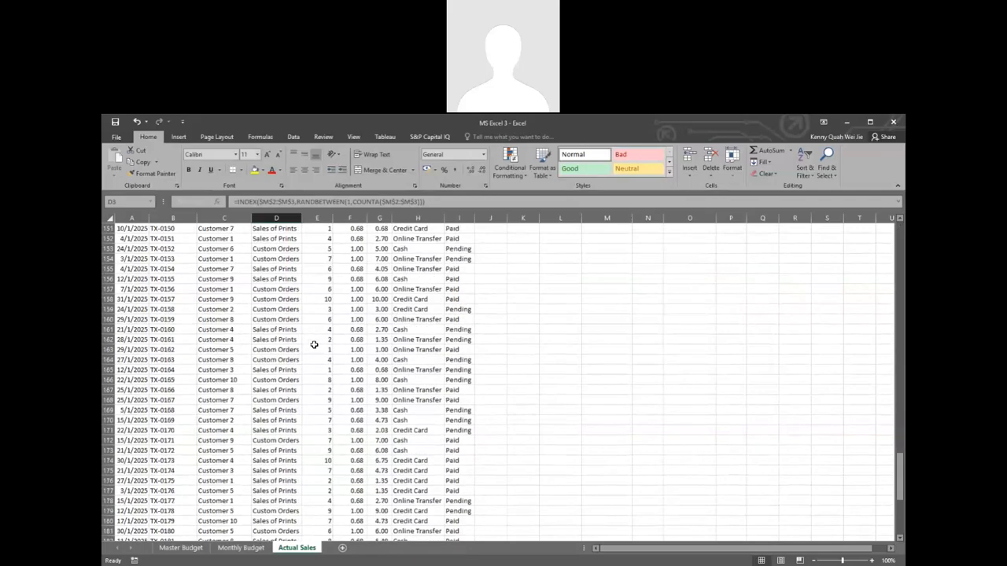
{"action": "scroll", "coordinate": [314, 345], "scroll_direction": "up", "scroll_amount": 20}
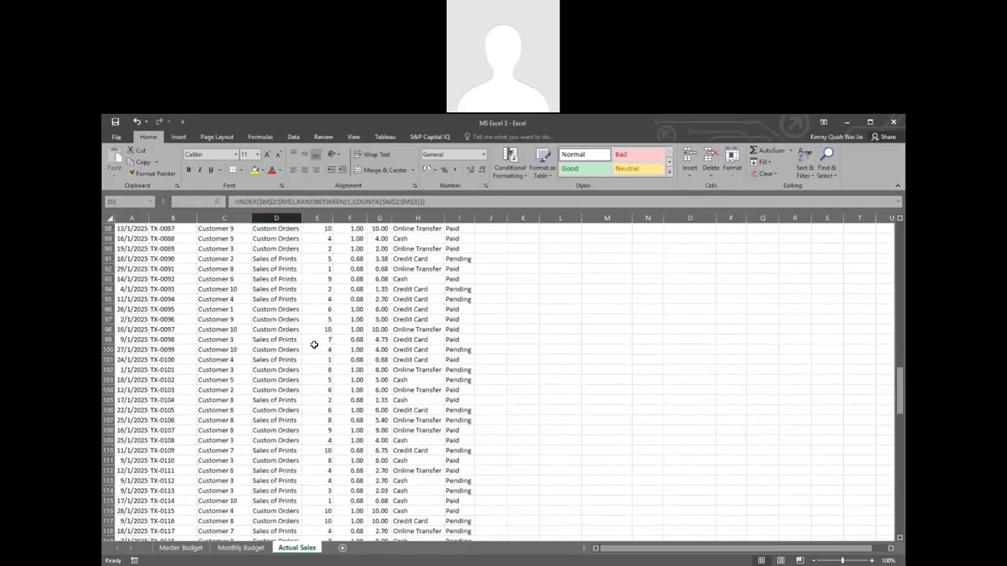
{"action": "scroll", "coordinate": [314, 345], "scroll_direction": "up", "scroll_amount": 3}
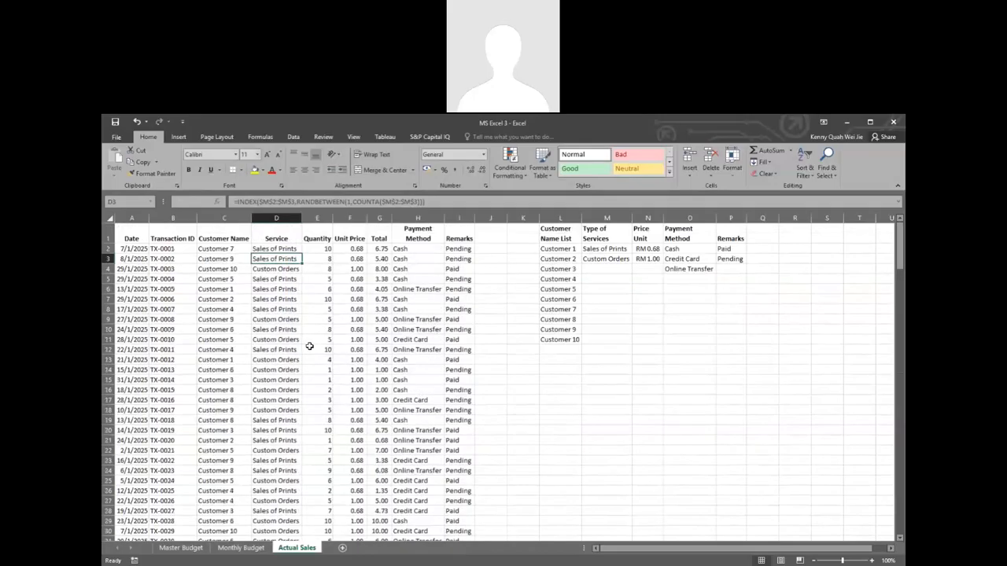
Step: Compare the Payment Method and Remarks entries of the first few transactions
{"action": "left_click", "coordinate": [457, 250]}
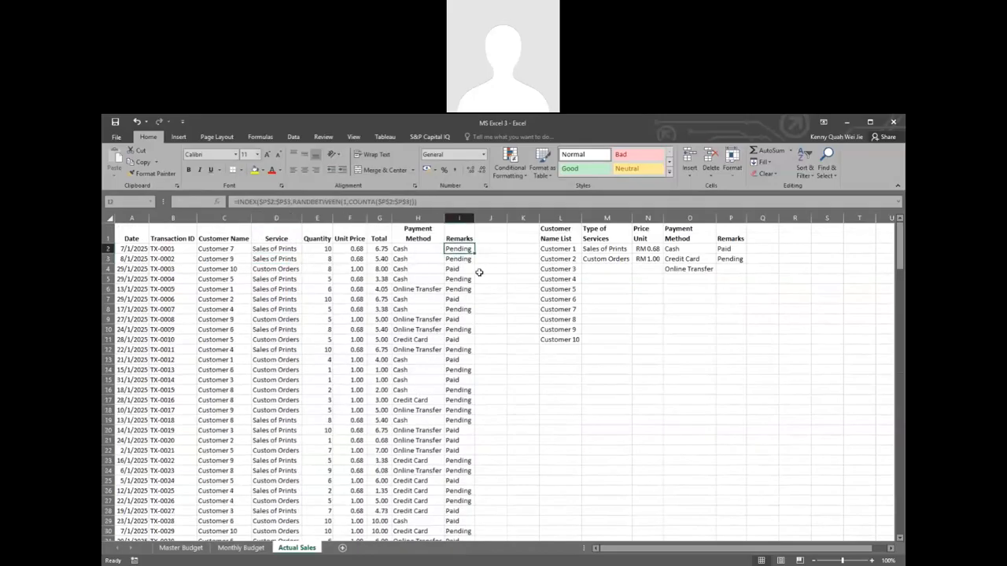
{"action": "left_click", "coordinate": [423, 252]}
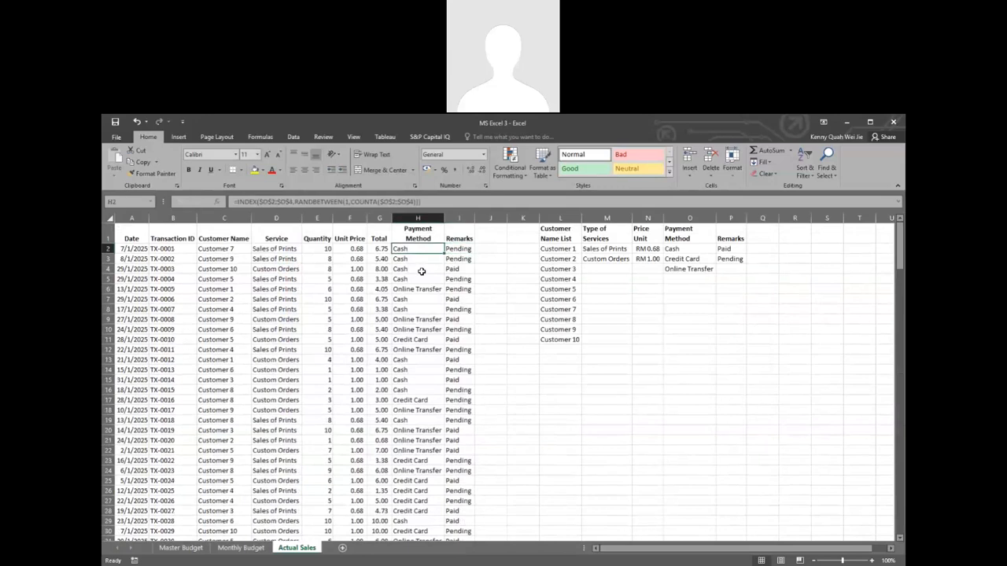
{"action": "left_click", "coordinate": [422, 271]}
{"action": "left_click", "coordinate": [450, 268]}
{"action": "left_click", "coordinate": [418, 258]}
{"action": "left_click", "coordinate": [430, 270]}
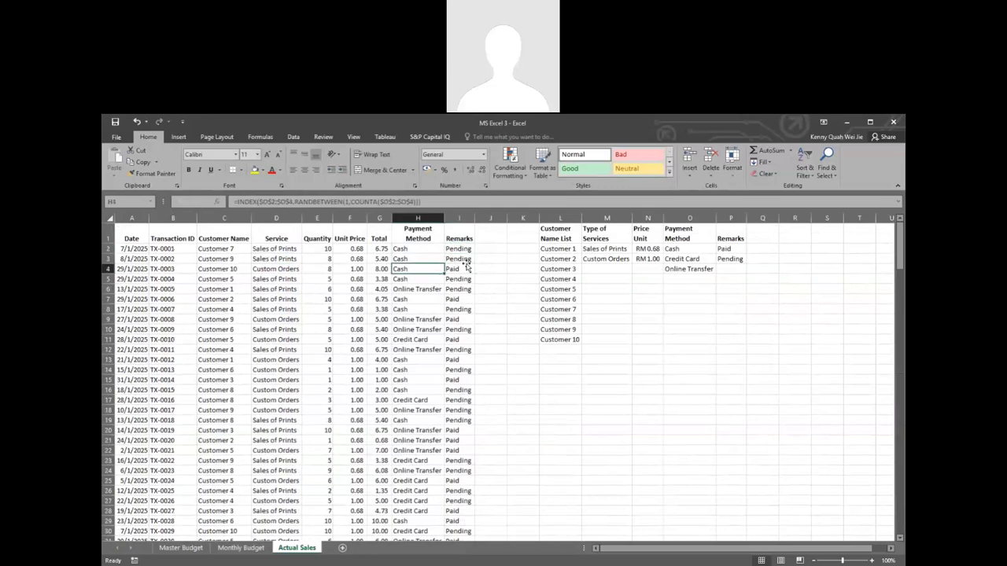
{"action": "left_click", "coordinate": [464, 267]}
{"action": "left_click", "coordinate": [462, 250]}
{"action": "left_click", "coordinate": [419, 258]}
{"action": "left_click", "coordinate": [413, 270]}
{"action": "left_click", "coordinate": [458, 277]}
{"action": "left_click", "coordinate": [460, 268]}
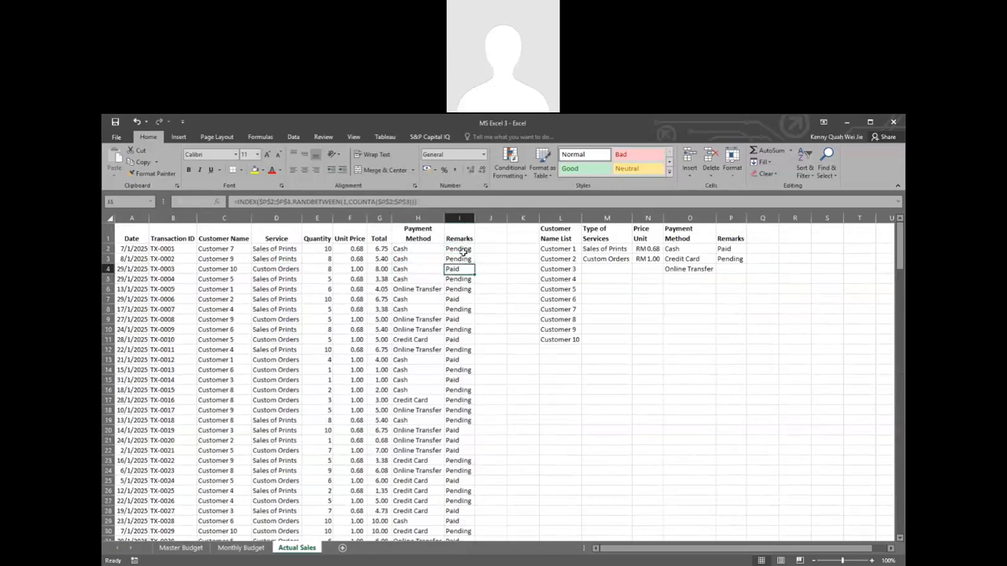
{"action": "left_click", "coordinate": [459, 249]}
{"action": "left_click", "coordinate": [460, 259]}
{"action": "left_click", "coordinate": [456, 269]}
Step: Select the whole transaction table A1:I200 and look it over, then clear the selection
{"action": "left_click_drag", "start_coordinate": [136, 243], "coordinate": [461, 522]}
{"action": "scroll", "coordinate": [484, 409], "scroll_direction": "up", "scroll_amount": 16}
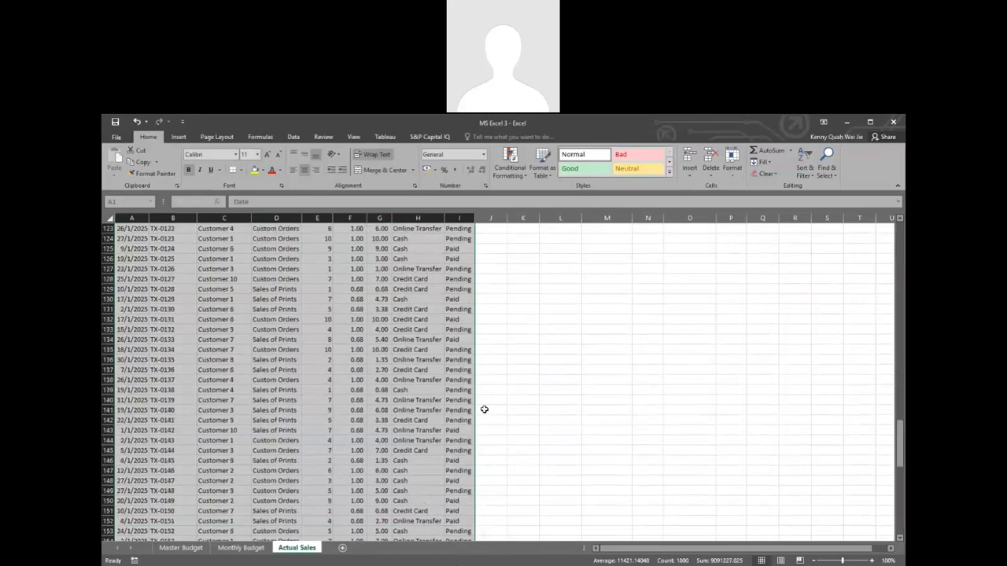
{"action": "scroll", "coordinate": [484, 409], "scroll_direction": "up", "scroll_amount": 16}
{"action": "scroll", "coordinate": [484, 409], "scroll_direction": "up", "scroll_amount": 13}
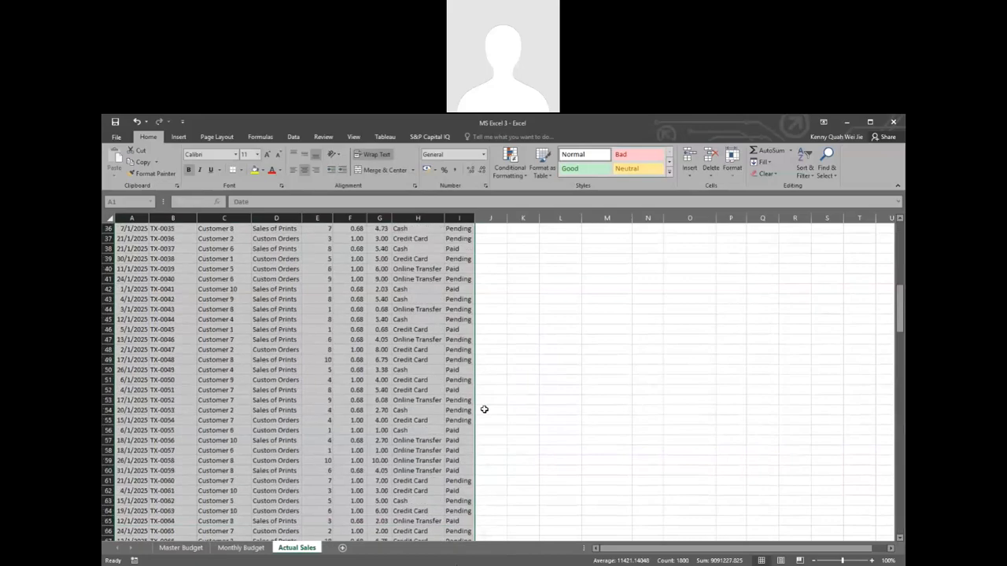
{"action": "scroll", "coordinate": [484, 409], "scroll_direction": "up", "scroll_amount": 12}
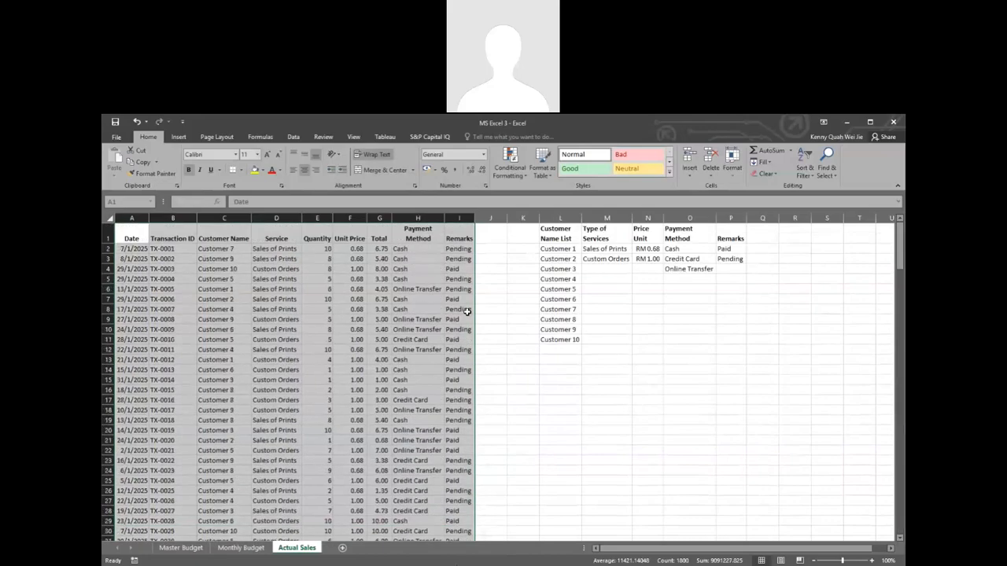
{"action": "left_click", "coordinate": [143, 259]}
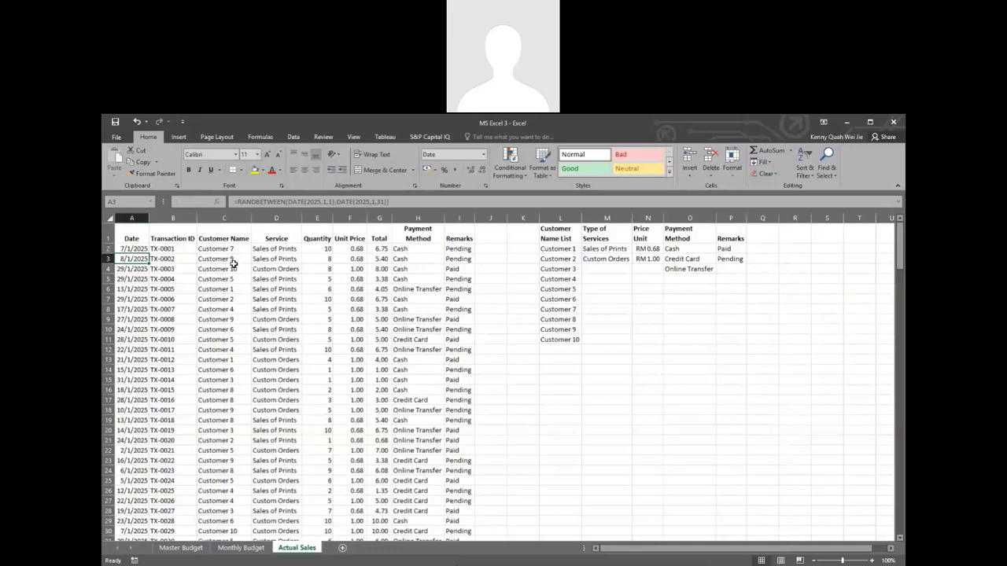
{"action": "left_click", "coordinate": [806, 218]}
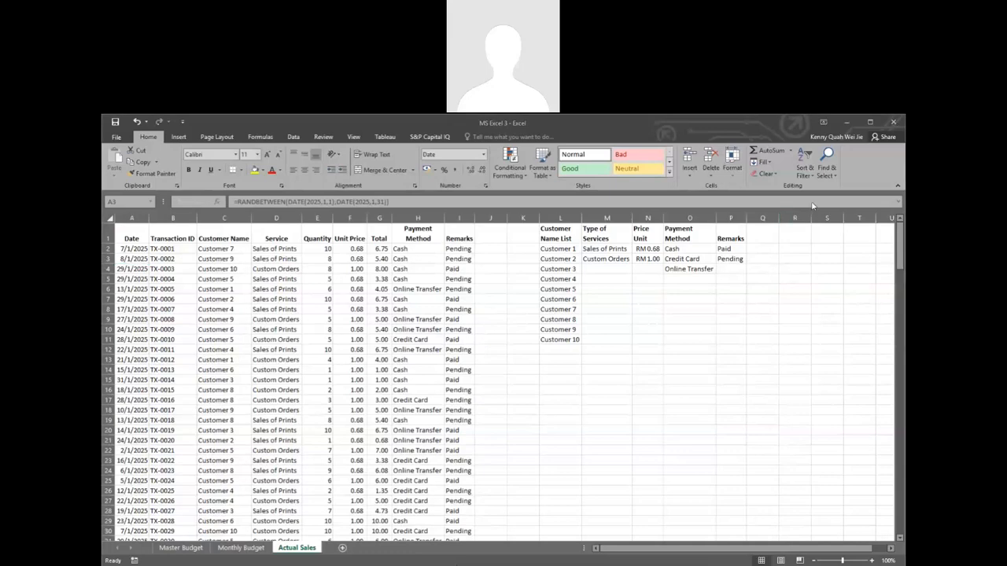